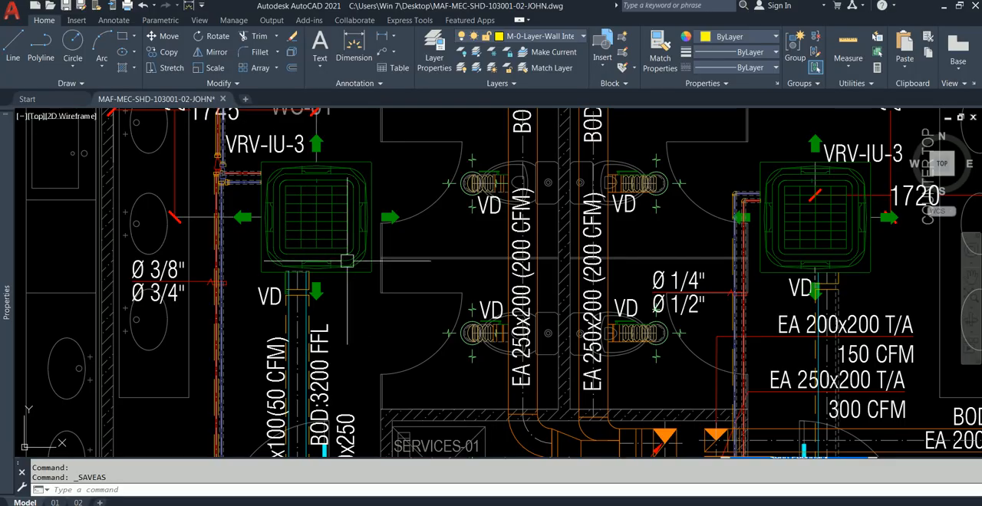
Examine the ceiling-mounted VRV-IU-3 indoor units in WC-01, WC-02 and Locker Room-01 with their duct and pipe connections.
{"action": "scroll", "coordinate": [371, 242], "scroll_direction": "down", "scroll_amount": 2}
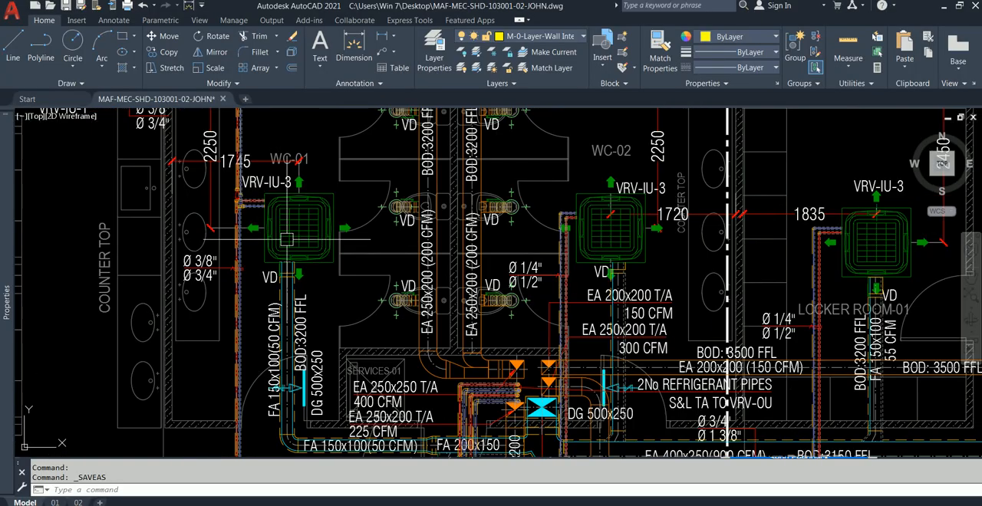
{"action": "scroll", "coordinate": [346, 243], "scroll_direction": "down", "scroll_amount": 2}
{"action": "middle_click_drag", "start_coordinate": [427, 244], "coordinate": [399, 244]}
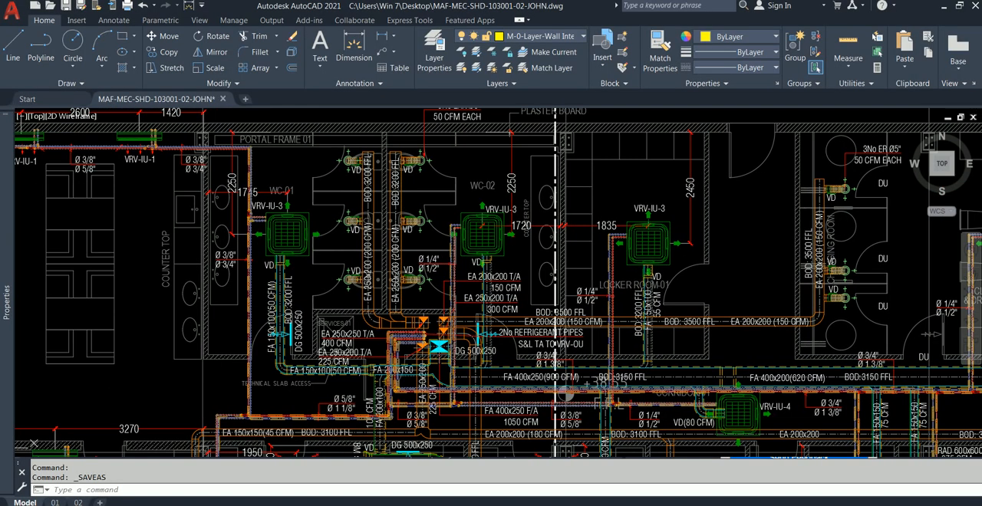
{"action": "scroll", "coordinate": [272, 230], "scroll_direction": "up", "scroll_amount": 3}
{"action": "scroll", "coordinate": [261, 237], "scroll_direction": "down", "scroll_amount": 4}
{"action": "scroll", "coordinate": [246, 246], "scroll_direction": "up", "scroll_amount": 6}
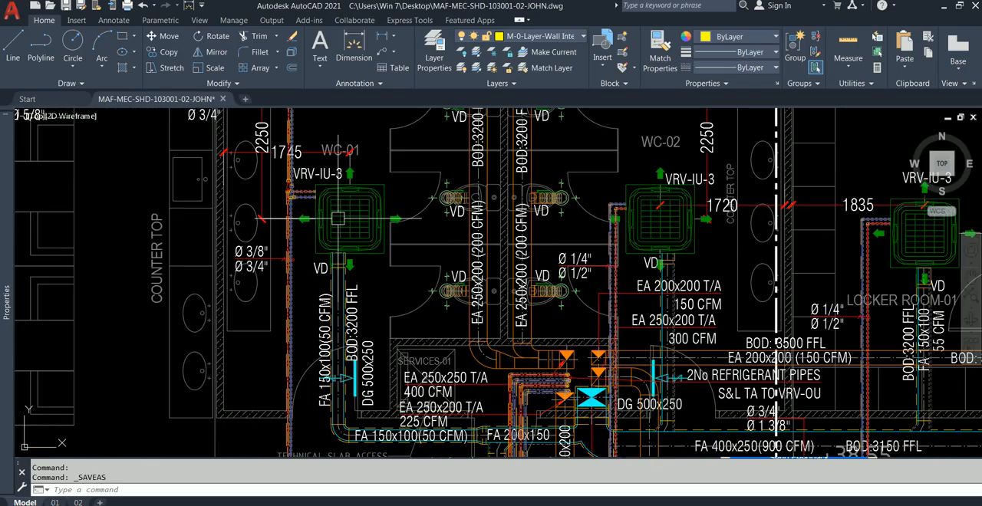
{"action": "scroll", "coordinate": [423, 243], "scroll_direction": "up", "scroll_amount": 3}
{"action": "scroll", "coordinate": [422, 247], "scroll_direction": "down", "scroll_amount": 4}
{"action": "mouse_move", "coordinate": [439, 228]}
{"action": "middle_mouse_down"}
{"action": "mouse_move", "coordinate": [430, 248]}
{"action": "mouse_move", "coordinate": [321, 261]}
{"action": "middle_mouse_up"}
{"action": "scroll", "coordinate": [273, 240], "scroll_direction": "down", "scroll_amount": 2}
{"action": "middle_click_drag", "start_coordinate": [557, 231], "coordinate": [471, 220]}
{"action": "mouse_move", "coordinate": [701, 228]}
{"action": "middle_mouse_down"}
{"action": "mouse_move", "coordinate": [568, 222]}
{"action": "mouse_move", "coordinate": [726, 225]}
{"action": "middle_mouse_up"}
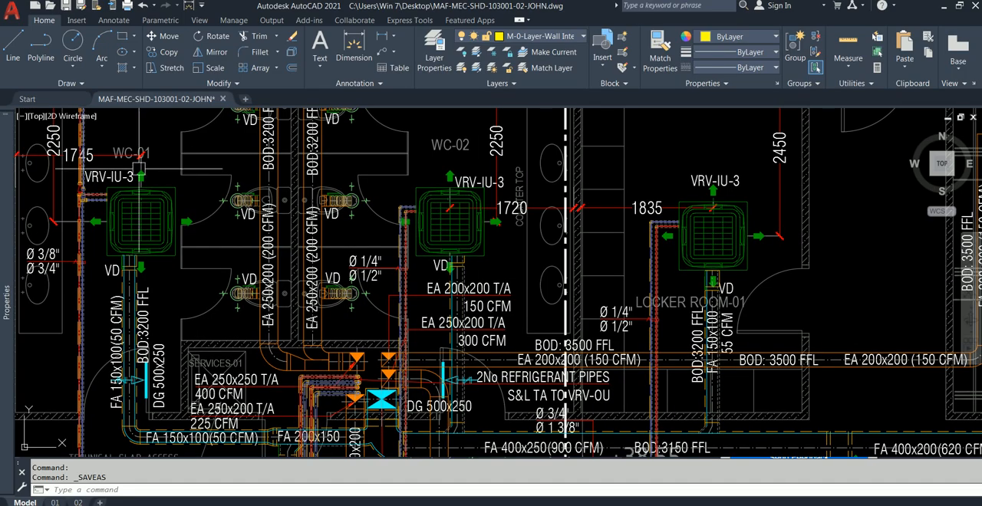
Examine the row of VRV indoor units from Locker Room-01 through the Cloths Storage and Private Lounge-1 to Private Office-01.
{"action": "middle_click_drag", "start_coordinate": [188, 265], "coordinate": [145, 236]}
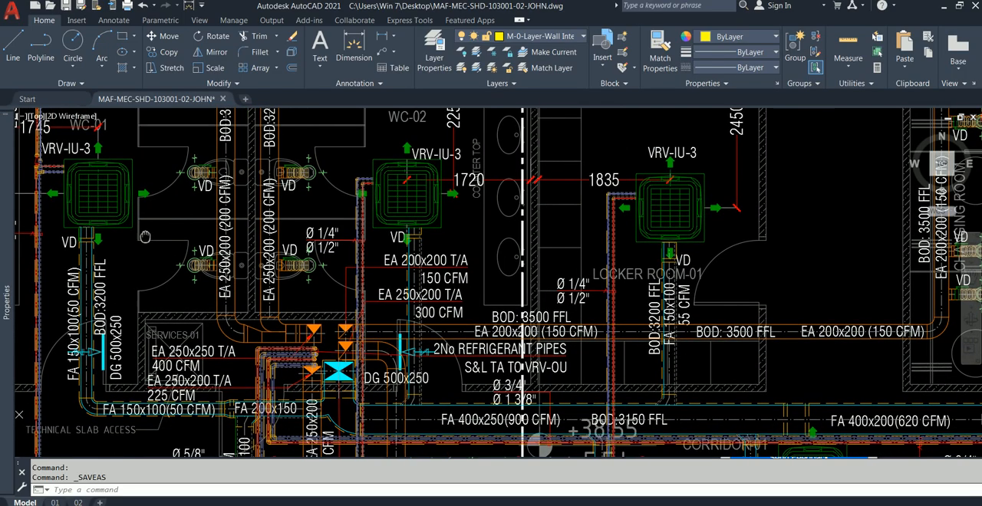
{"action": "middle_click_drag", "start_coordinate": [558, 231], "coordinate": [345, 240]}
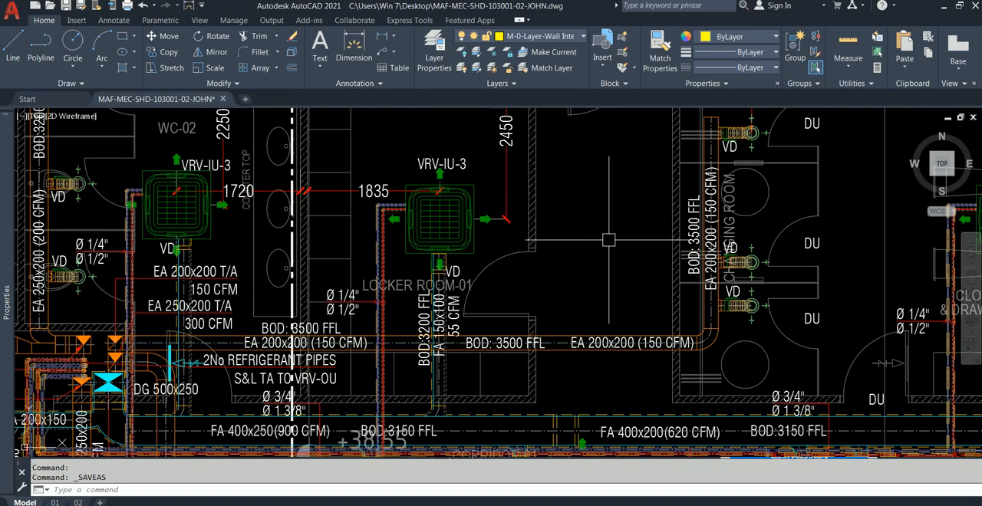
{"action": "middle_click_drag", "start_coordinate": [674, 244], "coordinate": [415, 244]}
{"action": "middle_click_drag", "start_coordinate": [799, 229], "coordinate": [585, 263]}
{"action": "scroll", "coordinate": [583, 263], "scroll_direction": "down", "scroll_amount": 1}
{"action": "scroll", "coordinate": [578, 264], "scroll_direction": "down", "scroll_amount": 1}
{"action": "scroll", "coordinate": [438, 226], "scroll_direction": "up", "scroll_amount": 2}
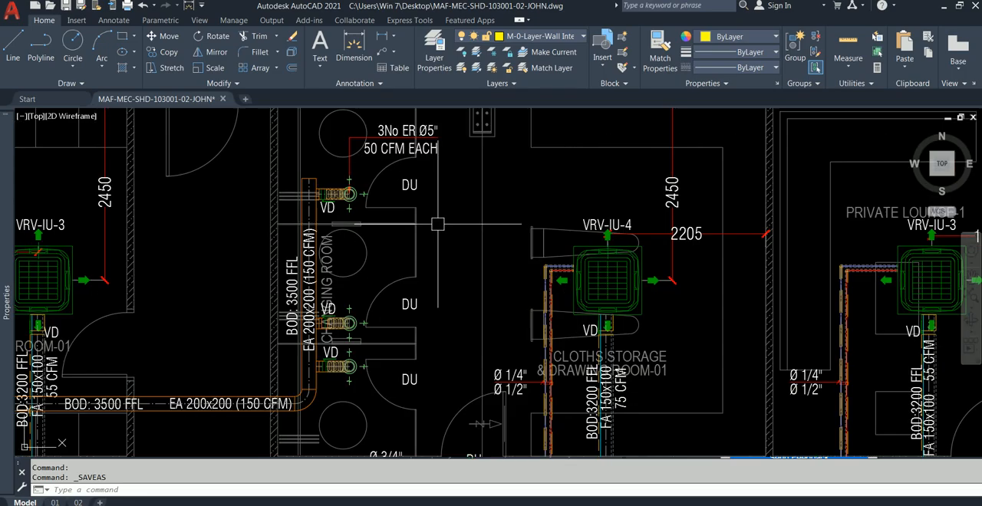
{"action": "mouse_move", "coordinate": [671, 222]}
{"action": "middle_mouse_down"}
{"action": "mouse_move", "coordinate": [418, 231]}
{"action": "mouse_move", "coordinate": [532, 230]}
{"action": "middle_mouse_up"}
{"action": "middle_click_drag", "start_coordinate": [686, 241], "coordinate": [652, 242]}
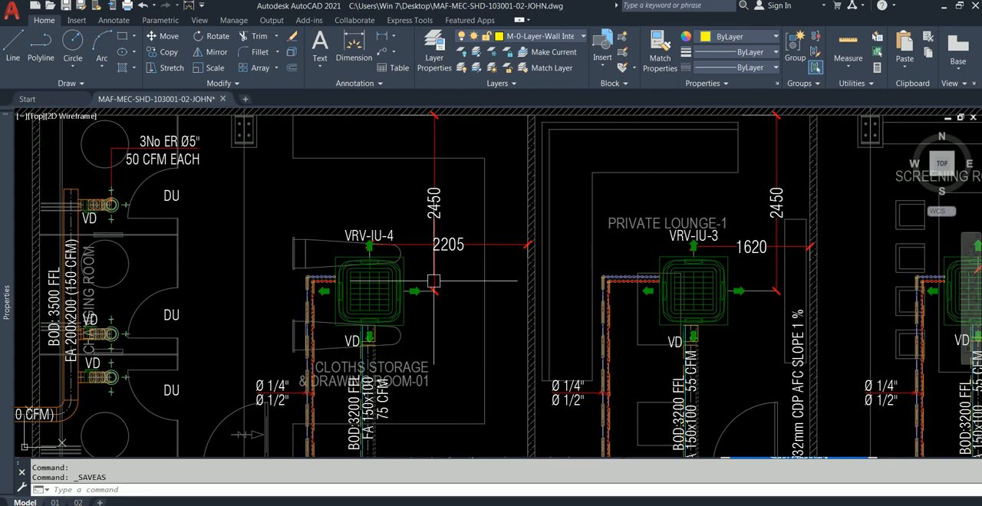
{"action": "scroll", "coordinate": [464, 295], "scroll_direction": "down", "scroll_amount": 3}
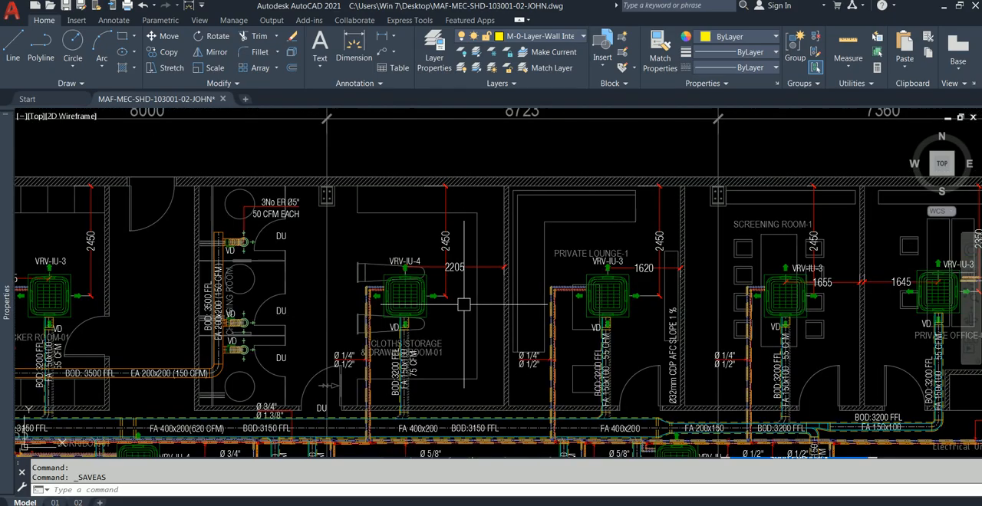
{"action": "middle_click_drag", "start_coordinate": [463, 305], "coordinate": [460, 305]}
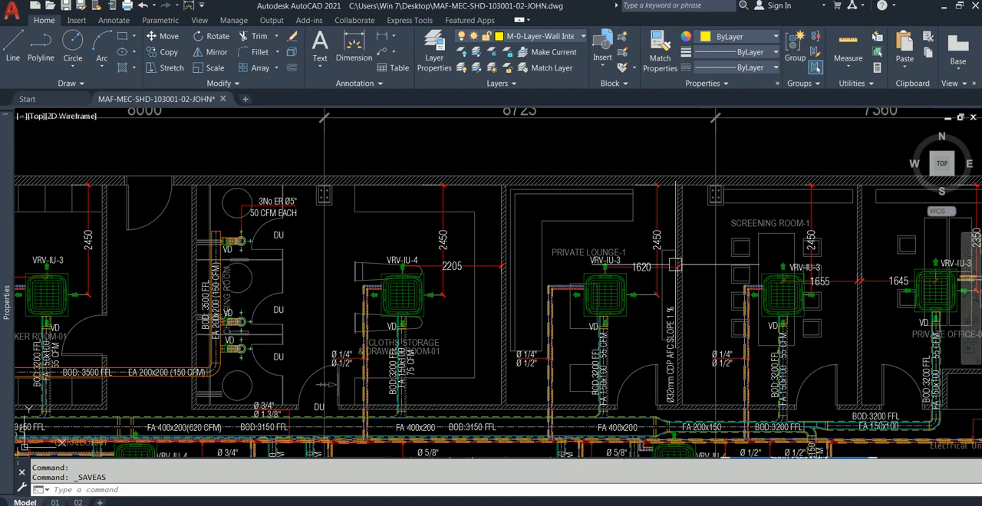
{"action": "middle_click_drag", "start_coordinate": [799, 295], "coordinate": [635, 292]}
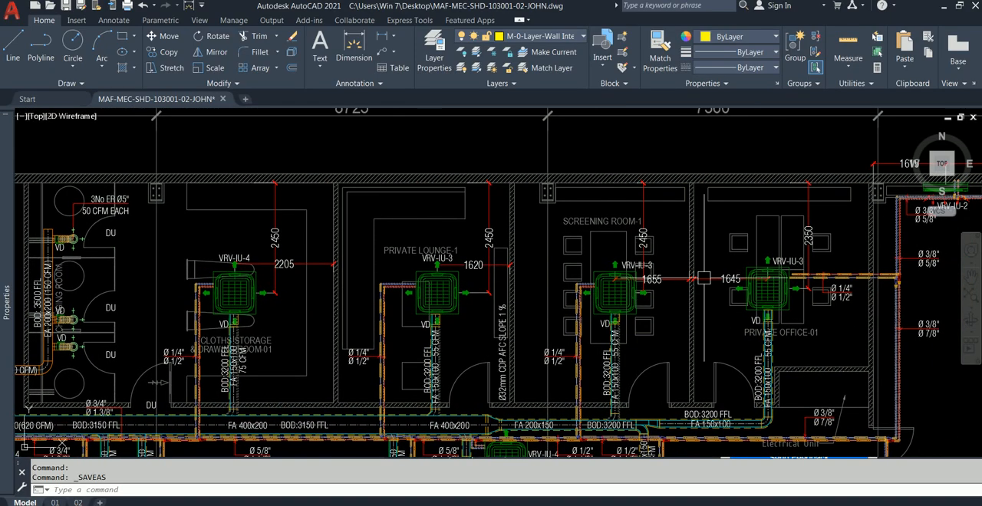
{"action": "scroll", "coordinate": [767, 291], "scroll_direction": "up", "scroll_amount": 4}
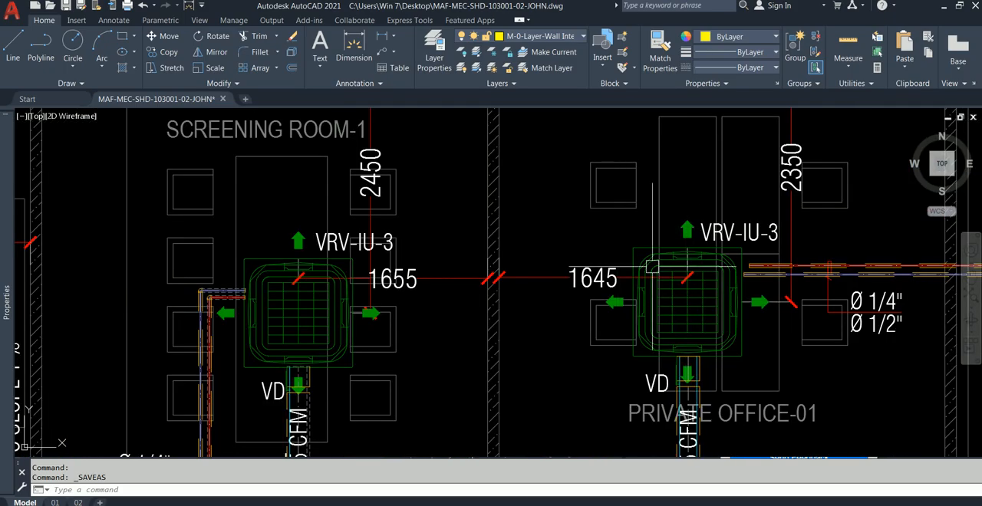
Check a single outline piece of the Private Office-01 indoor unit and clear the selection.
{"action": "left_click", "coordinate": [667, 276]}
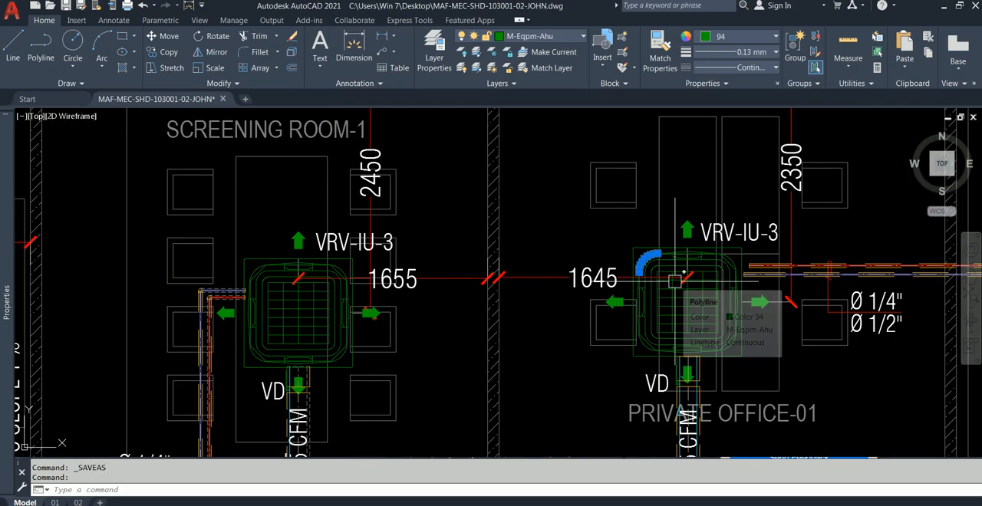
{"action": "key", "text": "Escape"}
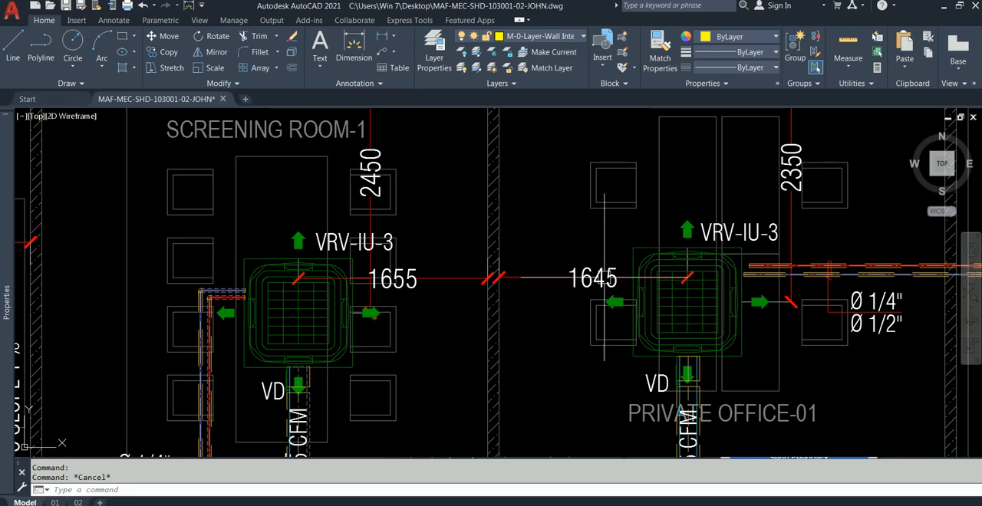
{"action": "key", "text": "Escape"}
{"action": "scroll", "coordinate": [654, 311], "scroll_direction": "up", "scroll_amount": 2}
{"action": "scroll", "coordinate": [657, 308], "scroll_direction": "down", "scroll_amount": 2}
{"action": "middle_click_drag", "start_coordinate": [667, 307], "coordinate": [584, 296]}
{"action": "scroll", "coordinate": [583, 243], "scroll_direction": "down", "scroll_amount": 4}
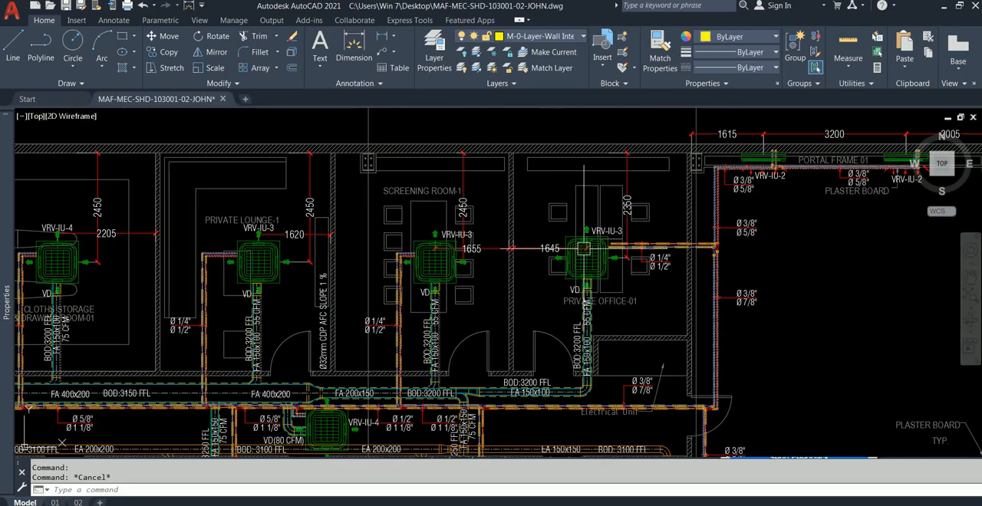
{"action": "scroll", "coordinate": [273, 323], "scroll_direction": "up", "scroll_amount": 2}
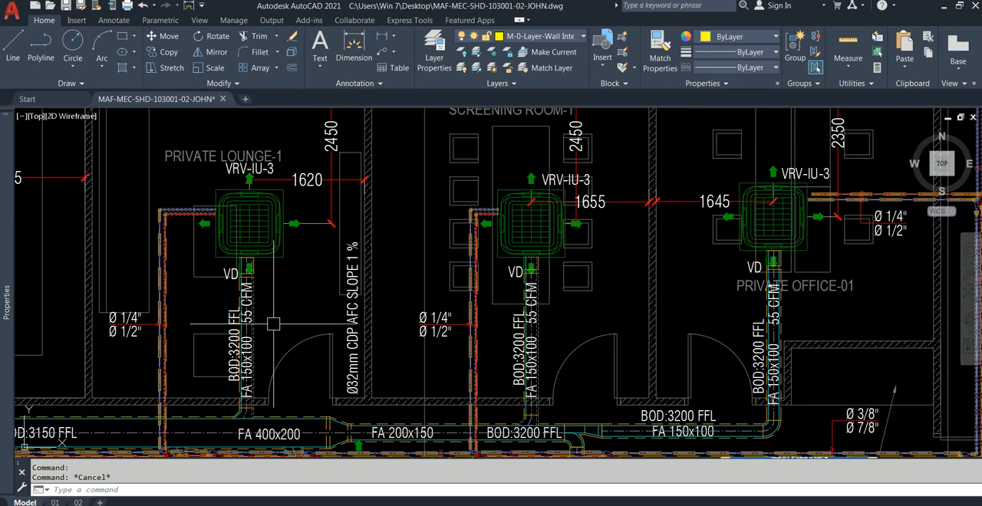
Examine the fresh-air duct branches and indoor units serving Private Lounge-1 and Screening Room-1.
{"action": "mouse_move", "coordinate": [316, 429]}
{"action": "middle_mouse_down"}
{"action": "mouse_move", "coordinate": [313, 376]}
{"action": "mouse_move", "coordinate": [335, 363]}
{"action": "middle_mouse_up"}
{"action": "middle_click_drag", "start_coordinate": [329, 292], "coordinate": [339, 337]}
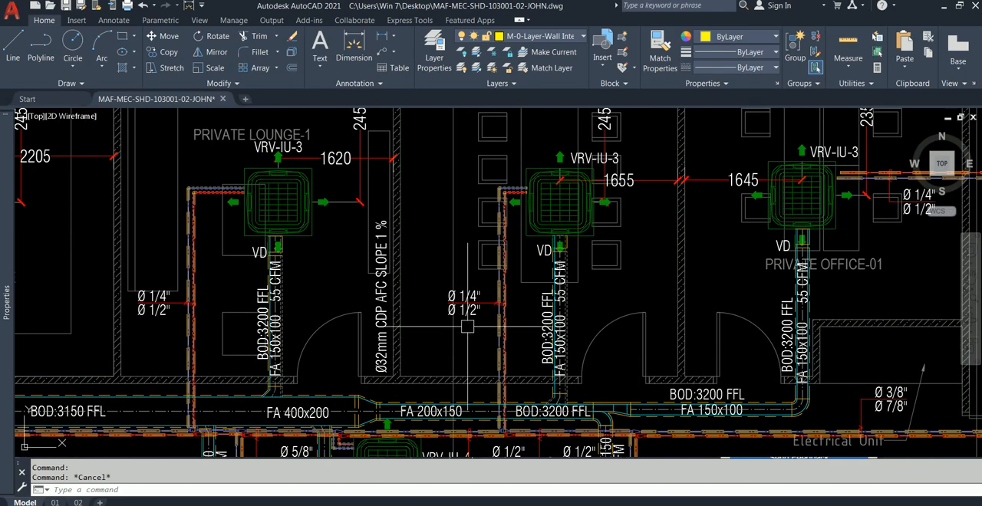
{"action": "middle_click_drag", "start_coordinate": [468, 332], "coordinate": [406, 297]}
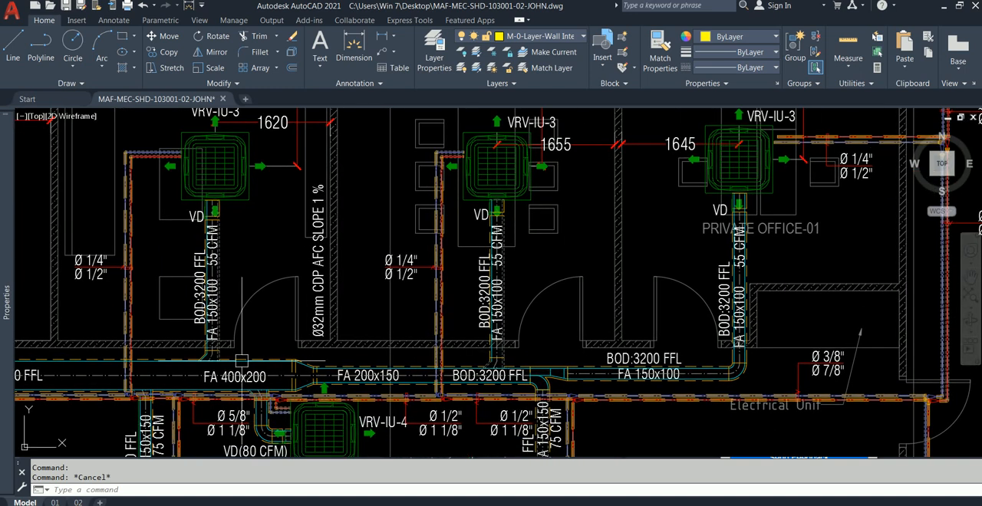
{"action": "middle_click_drag", "start_coordinate": [231, 360], "coordinate": [335, 382]}
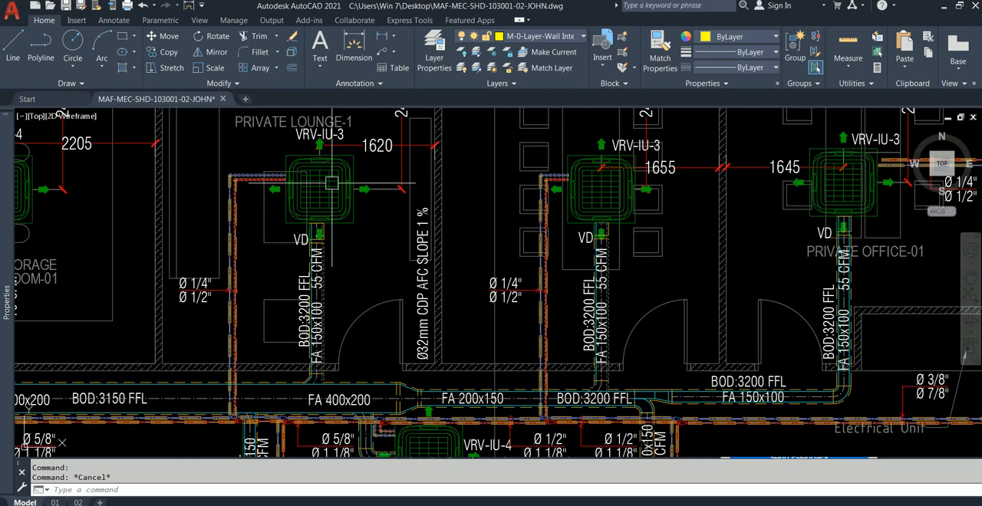
{"action": "scroll", "coordinate": [343, 195], "scroll_direction": "up", "scroll_amount": 2}
{"action": "middle_click_drag", "start_coordinate": [347, 202], "coordinate": [381, 260]}
{"action": "scroll", "coordinate": [380, 257], "scroll_direction": "down", "scroll_amount": 2}
{"action": "middle_click_drag", "start_coordinate": [594, 258], "coordinate": [415, 259]}
{"action": "scroll", "coordinate": [426, 257], "scroll_direction": "up", "scroll_amount": 2}
{"action": "scroll", "coordinate": [506, 237], "scroll_direction": "up", "scroll_amount": 2}
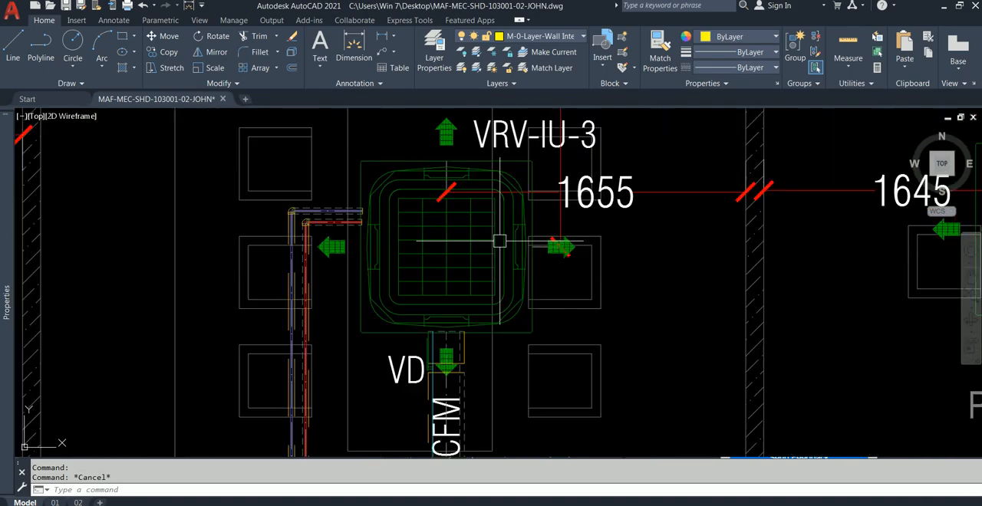
Examine the Private Office-01 indoor unit, its refrigerant pipes and the position dimensions at the Screening Room-1 partition.
{"action": "scroll", "coordinate": [485, 238], "scroll_direction": "down", "scroll_amount": 2}
{"action": "mouse_move", "coordinate": [660, 247]}
{"action": "middle_mouse_down"}
{"action": "mouse_move", "coordinate": [372, 249]}
{"action": "mouse_move", "coordinate": [372, 308]}
{"action": "mouse_move", "coordinate": [359, 327]}
{"action": "mouse_move", "coordinate": [378, 295]}
{"action": "middle_mouse_up"}
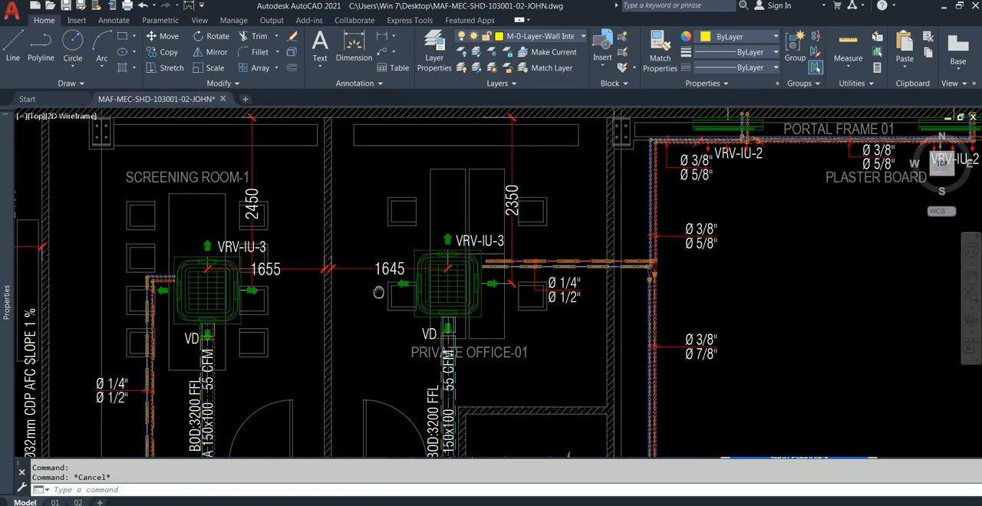
{"action": "scroll", "coordinate": [469, 201], "scroll_direction": "up", "scroll_amount": 2}
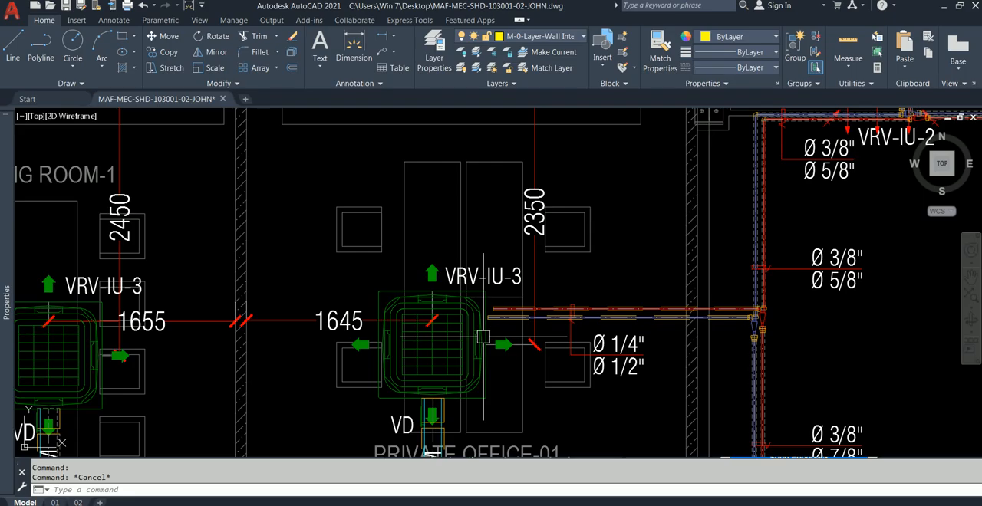
{"action": "scroll", "coordinate": [368, 338], "scroll_direction": "down", "scroll_amount": 4}
{"action": "scroll", "coordinate": [322, 337], "scroll_direction": "up", "scroll_amount": 4}
{"action": "scroll", "coordinate": [333, 336], "scroll_direction": "up", "scroll_amount": 2}
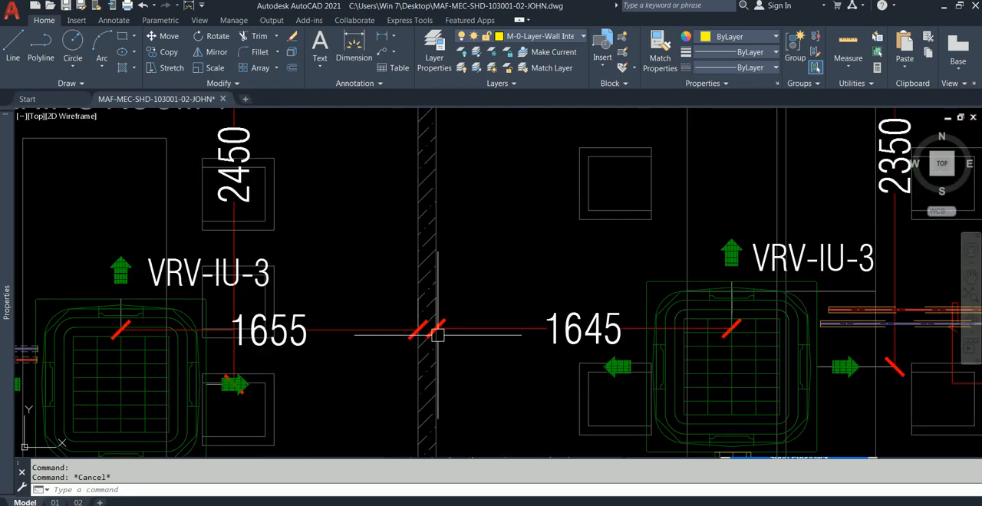
{"action": "scroll", "coordinate": [466, 327], "scroll_direction": "down", "scroll_amount": 2}
{"action": "scroll", "coordinate": [565, 279], "scroll_direction": "down", "scroll_amount": 2}
{"action": "middle_click_drag", "start_coordinate": [565, 278], "coordinate": [525, 263]}
{"action": "left_click", "coordinate": [590, 291]}
{"action": "key", "text": "Escape"}
Make layer 0 the current layer and close the layer manager.
{"action": "left_click", "coordinate": [431, 47]}
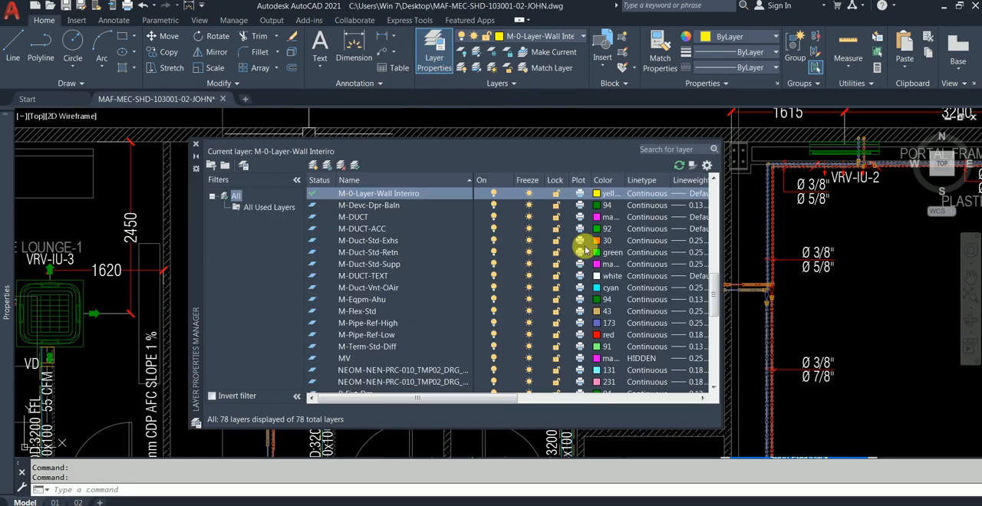
{"action": "left_click_drag", "start_coordinate": [709, 293], "coordinate": [701, 193]}
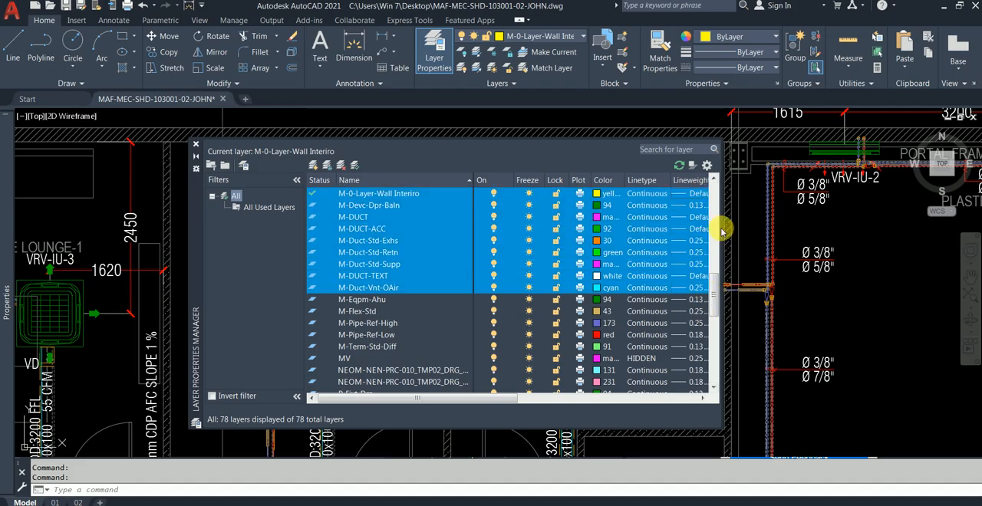
{"action": "left_click_drag", "start_coordinate": [713, 287], "coordinate": [699, 154]}
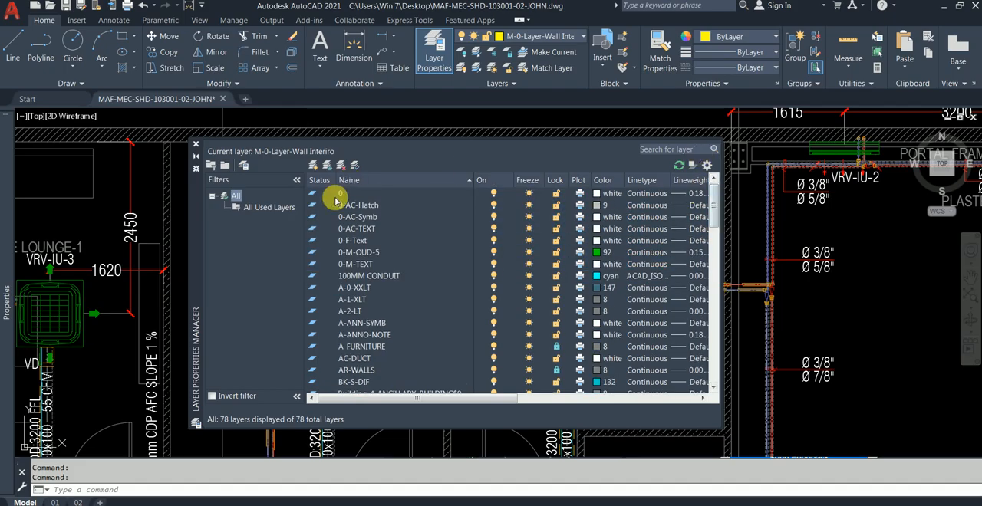
{"action": "double_click", "coordinate": [314, 197]}
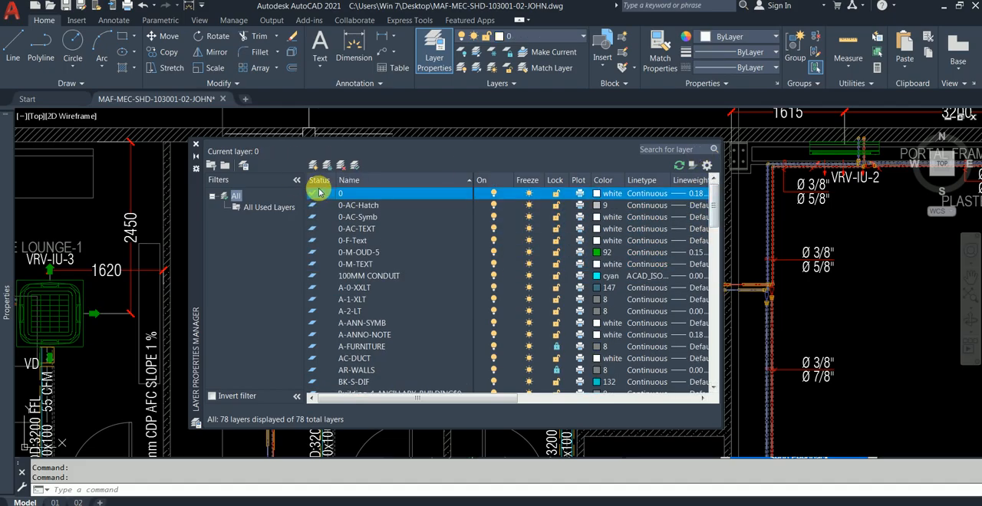
{"action": "left_click", "coordinate": [315, 166]}
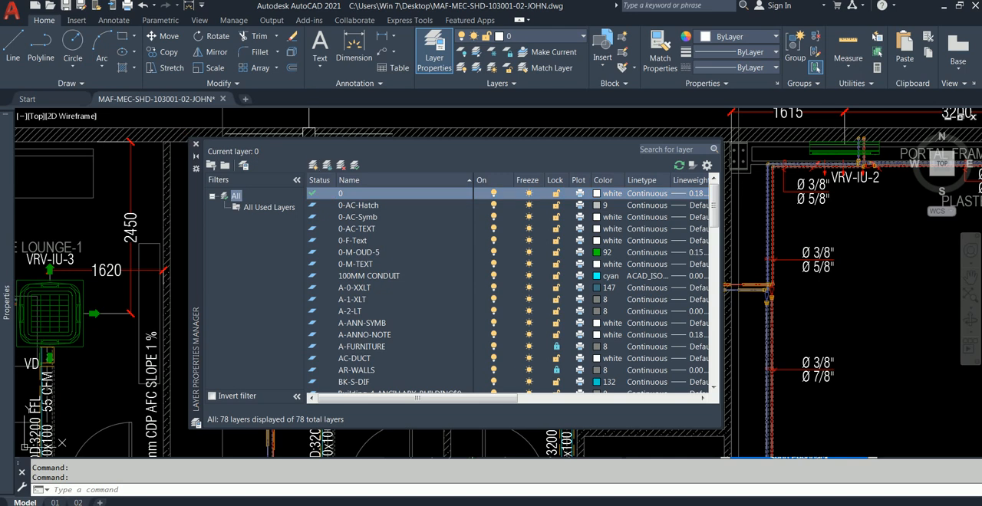
{"action": "left_click", "coordinate": [196, 146]}
Window-select the whole Private Office-01 indoor unit with its arrows, check its object properties, and clear the selection.
{"action": "scroll", "coordinate": [318, 317], "scroll_direction": "up", "scroll_amount": 2}
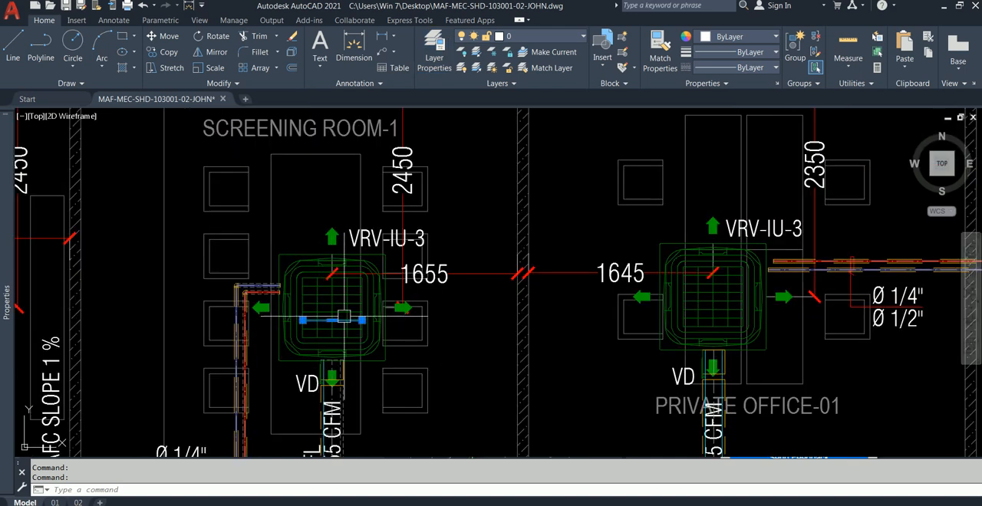
{"action": "key", "text": "Escape"}
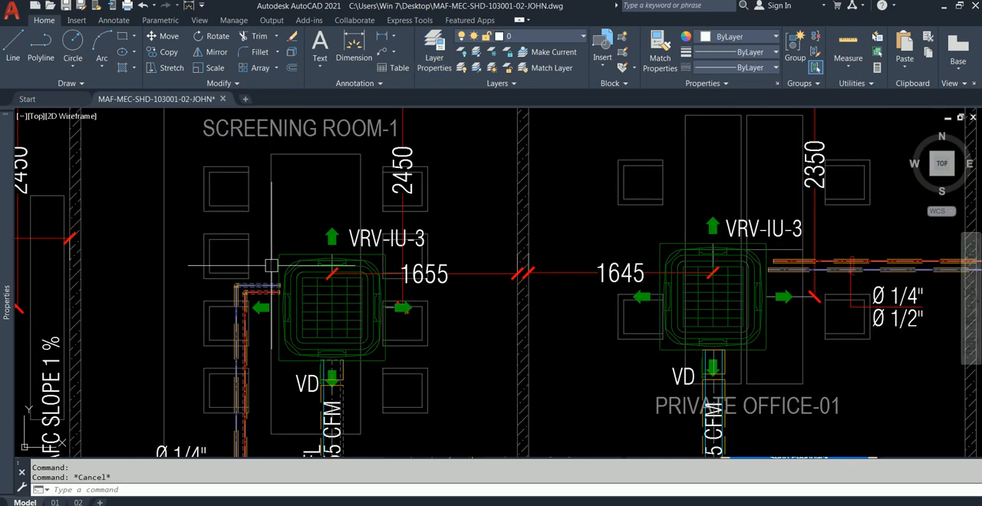
{"action": "middle_click_drag", "start_coordinate": [665, 255], "coordinate": [573, 247]}
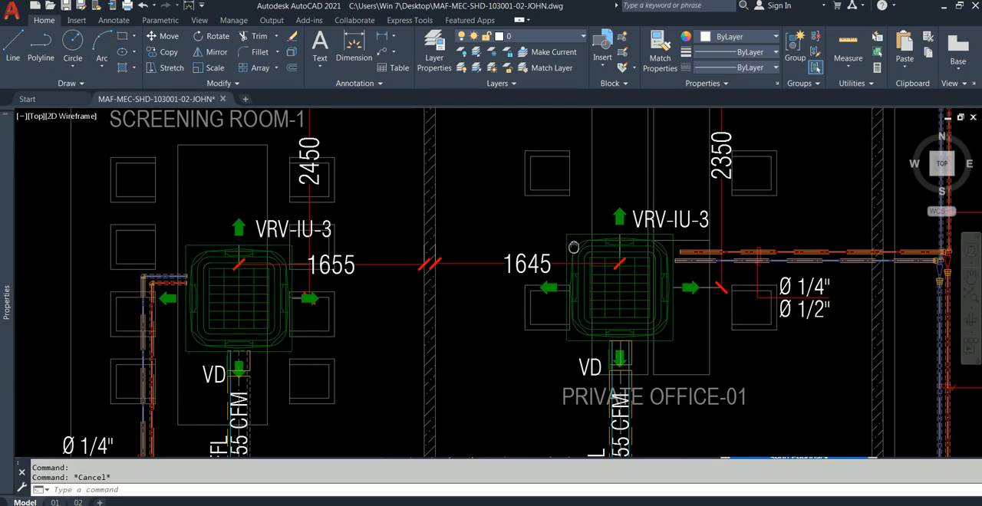
{"action": "left_click", "coordinate": [511, 202]}
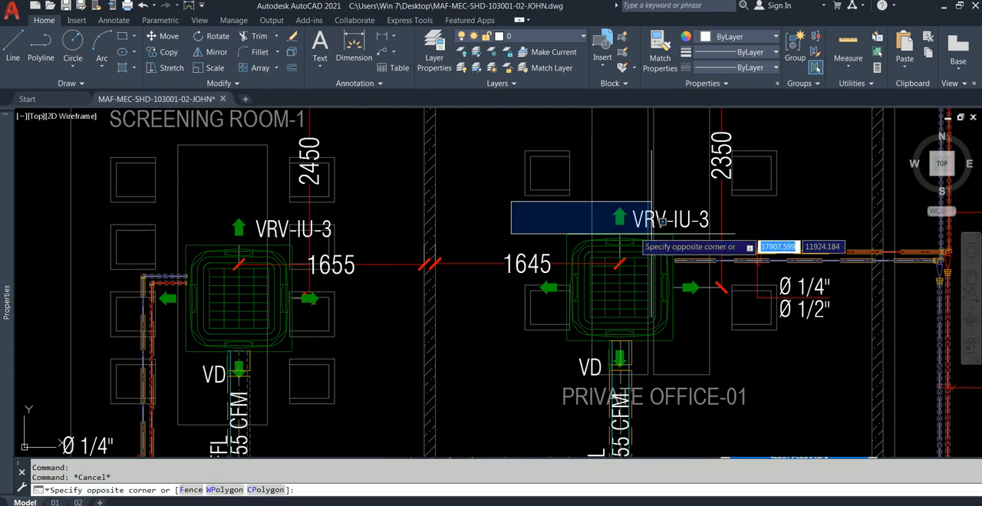
{"action": "left_click", "coordinate": [746, 367]}
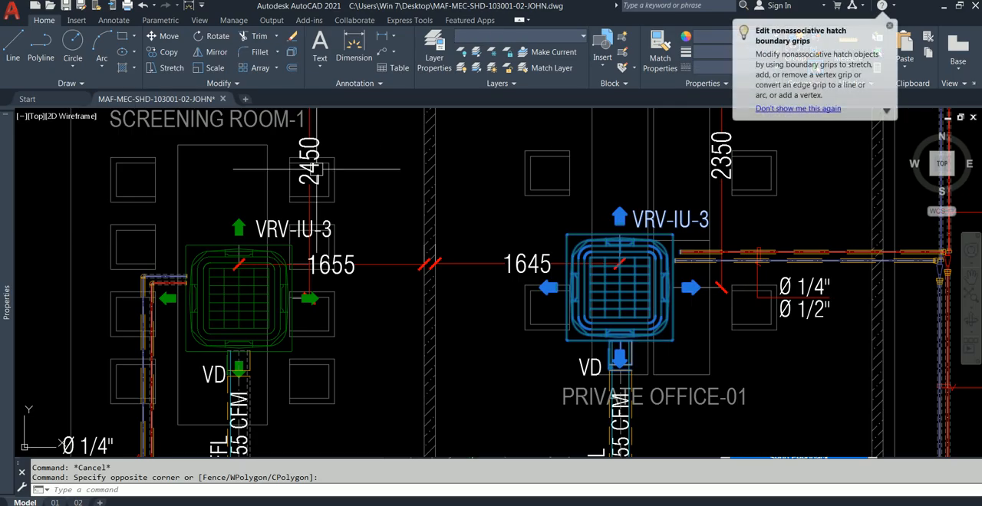
{"action": "mouse_move", "coordinate": [6, 208]}
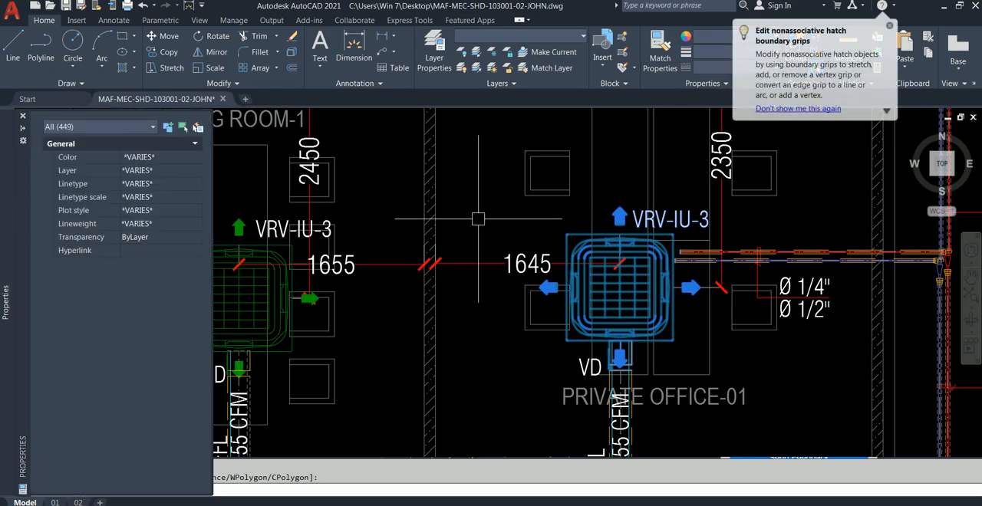
{"action": "key", "text": "Escape"}
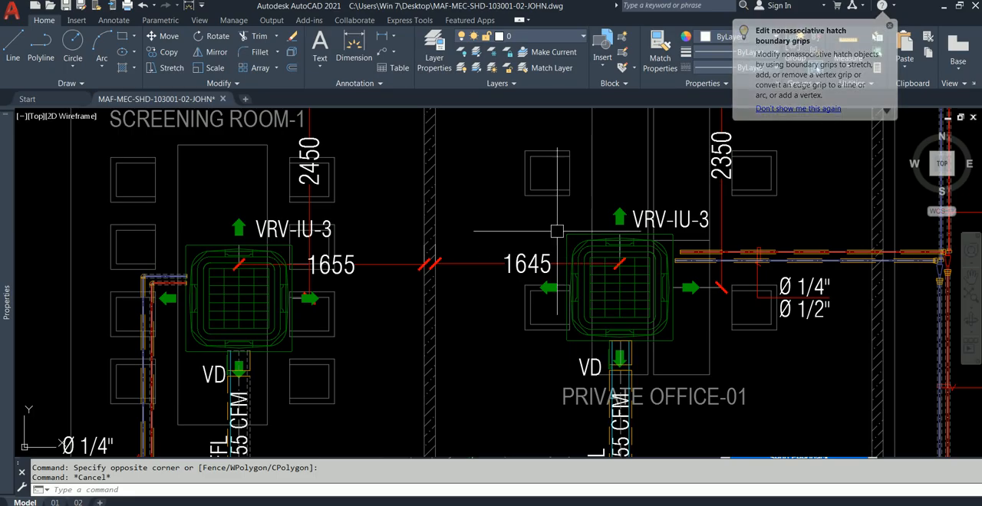
Select the hatch and outline of the left airflow arrow on the Private Office-01 indoor unit.
{"action": "scroll", "coordinate": [573, 240], "scroll_direction": "up", "scroll_amount": 2}
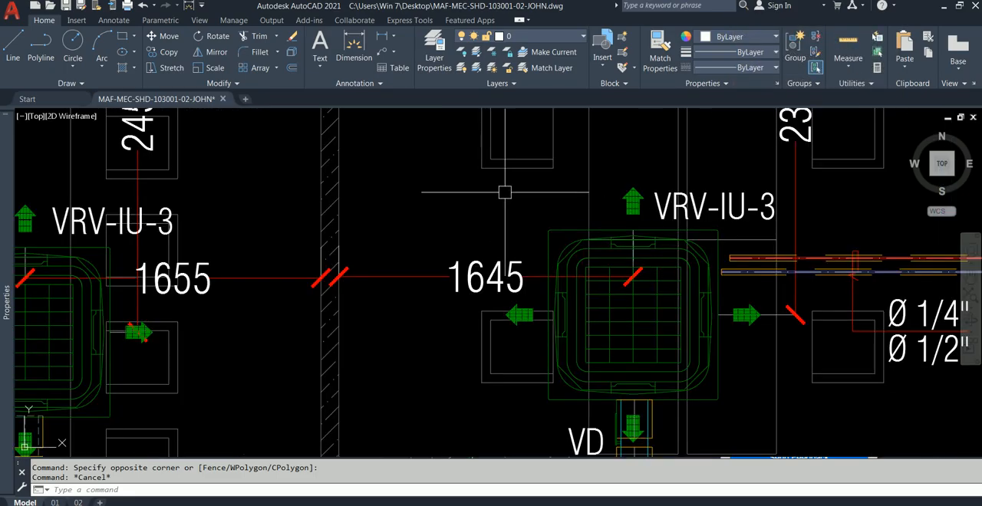
{"action": "scroll", "coordinate": [528, 295], "scroll_direction": "up", "scroll_amount": 3}
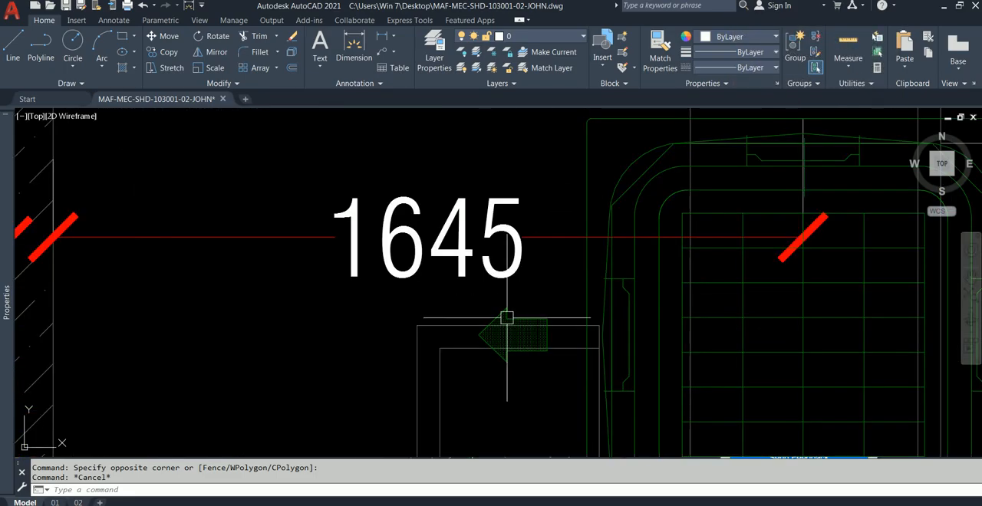
{"action": "left_click", "coordinate": [541, 318]}
{"action": "scroll", "coordinate": [522, 324], "scroll_direction": "up", "scroll_amount": 4}
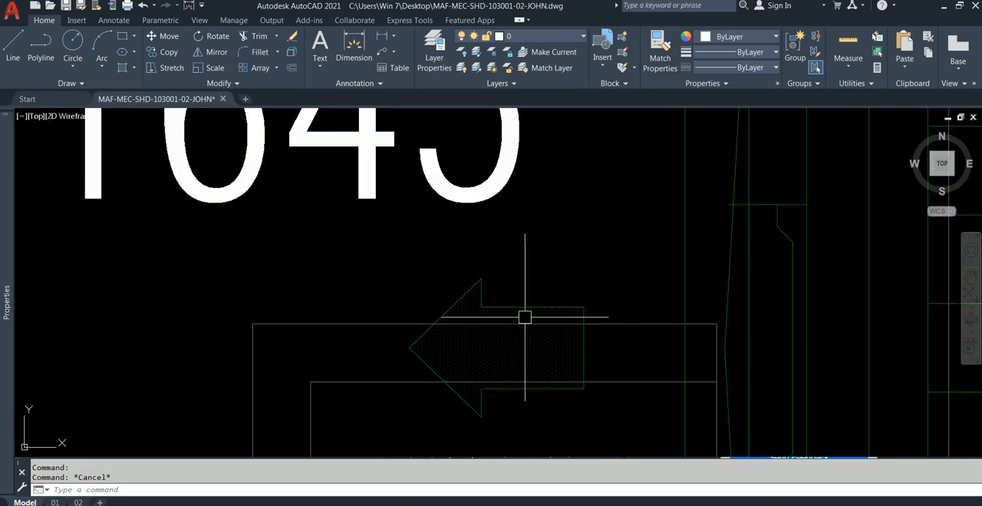
{"action": "left_click", "coordinate": [524, 316]}
{"action": "scroll", "coordinate": [583, 306], "scroll_direction": "down", "scroll_amount": 4}
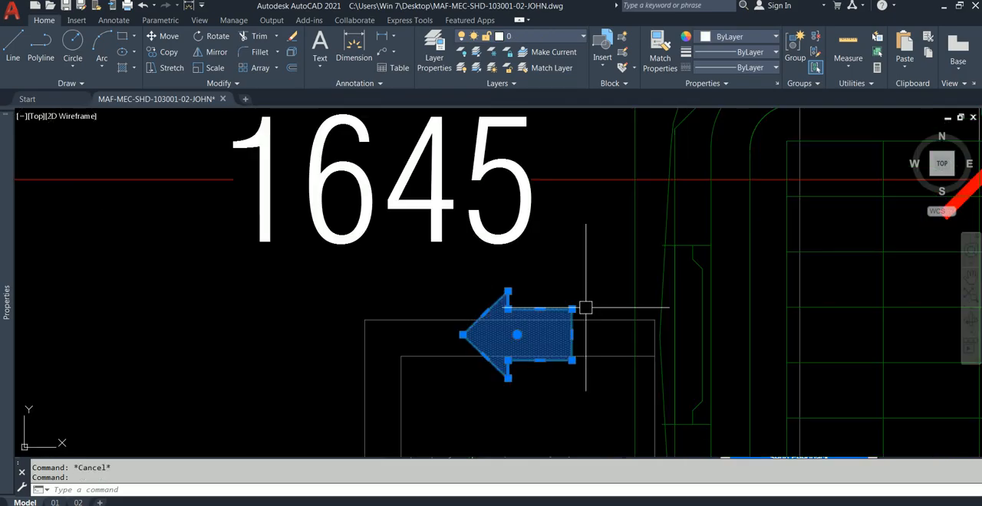
{"action": "middle_click_drag", "start_coordinate": [598, 261], "coordinate": [366, 279]}
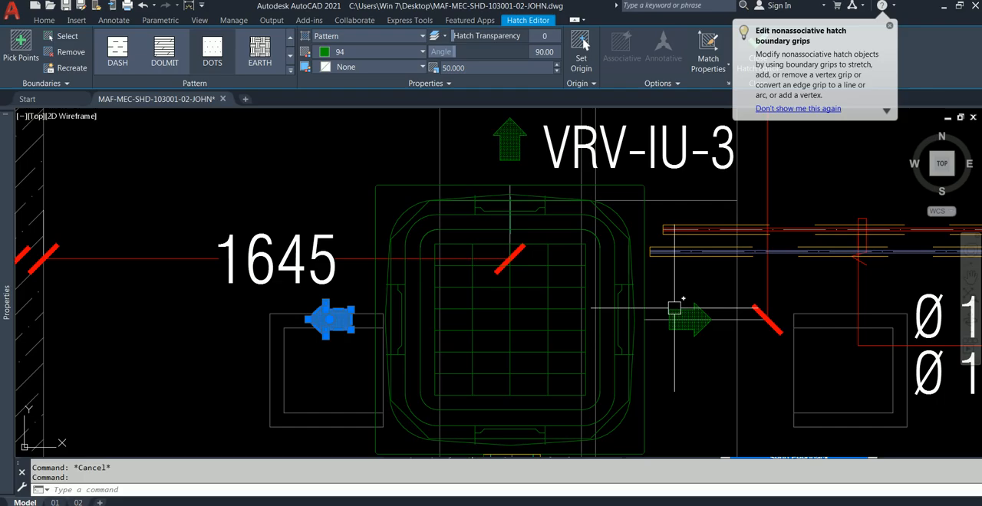
Add the indoor unit's right airflow arrow, outline and hatch, to the selection.
{"action": "left_click", "coordinate": [697, 321]}
{"action": "scroll", "coordinate": [696, 321], "scroll_direction": "up", "scroll_amount": 4}
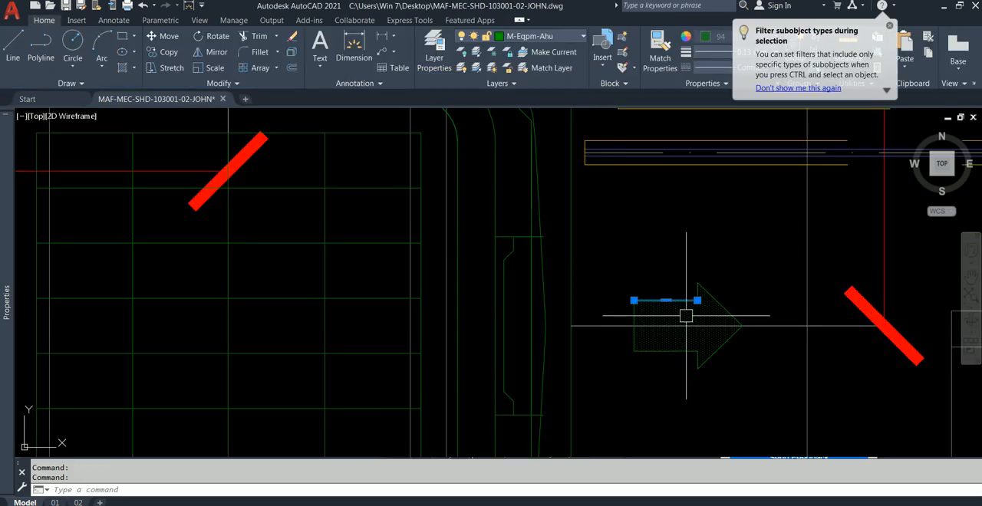
{"action": "left_click", "coordinate": [727, 289]}
{"action": "left_click", "coordinate": [627, 315]}
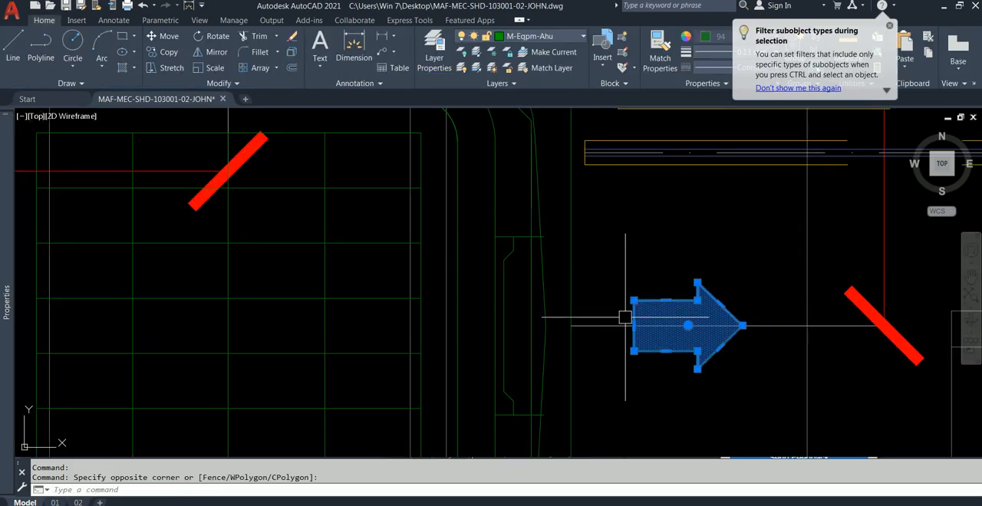
Add the airflow arrow above the indoor unit to the selection.
{"action": "scroll", "coordinate": [648, 342], "scroll_direction": "down", "scroll_amount": 3}
{"action": "middle_click_drag", "start_coordinate": [650, 342], "coordinate": [675, 403]}
{"action": "scroll", "coordinate": [523, 233], "scroll_direction": "up", "scroll_amount": 4}
{"action": "left_click", "coordinate": [548, 289]}
{"action": "left_click", "coordinate": [429, 158]}
Add the airflow arrow below the indoor unit, over the fresh-air duct, to the selection.
{"action": "scroll", "coordinate": [476, 211], "scroll_direction": "down", "scroll_amount": 4}
{"action": "middle_click_drag", "start_coordinate": [495, 361], "coordinate": [446, 203]}
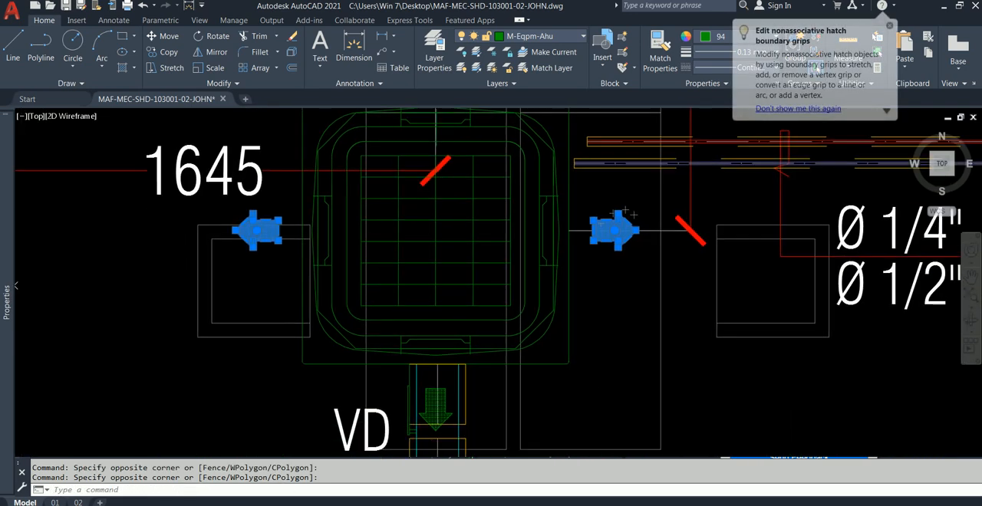
{"action": "scroll", "coordinate": [448, 400], "scroll_direction": "up", "scroll_amount": 2}
{"action": "middle_click_drag", "start_coordinate": [448, 400], "coordinate": [453, 285]}
{"action": "left_click", "coordinate": [450, 297]}
{"action": "scroll", "coordinate": [447, 297], "scroll_direction": "up", "scroll_amount": 8}
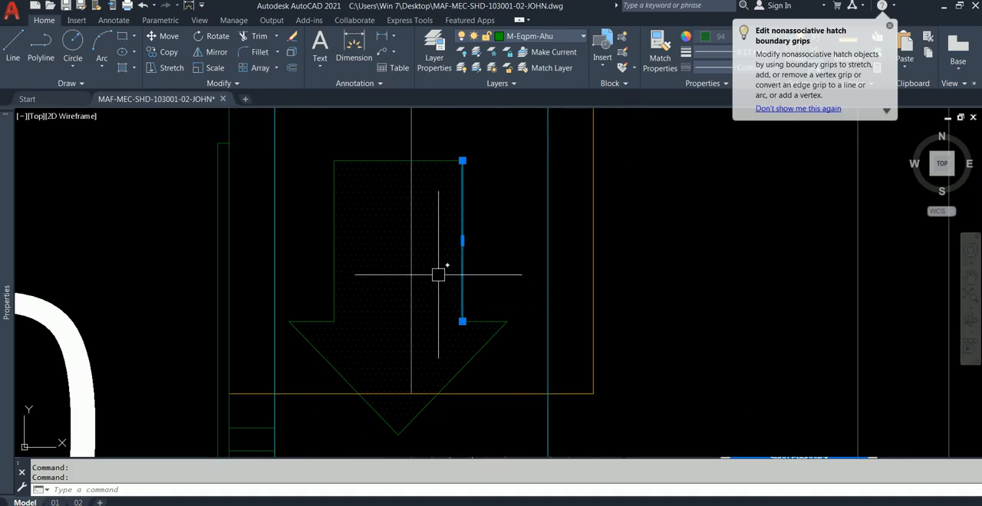
{"action": "left_click", "coordinate": [371, 137]}
{"action": "left_click", "coordinate": [317, 242]}
{"action": "scroll", "coordinate": [415, 280], "scroll_direction": "down", "scroll_amount": 5}
Add the indoor unit's whole body, including its outer frame, rounded casing lines and grille, to the selected arrows.
{"action": "middle_click_drag", "start_coordinate": [427, 288], "coordinate": [470, 426]}
{"action": "left_click", "coordinate": [312, 380]}
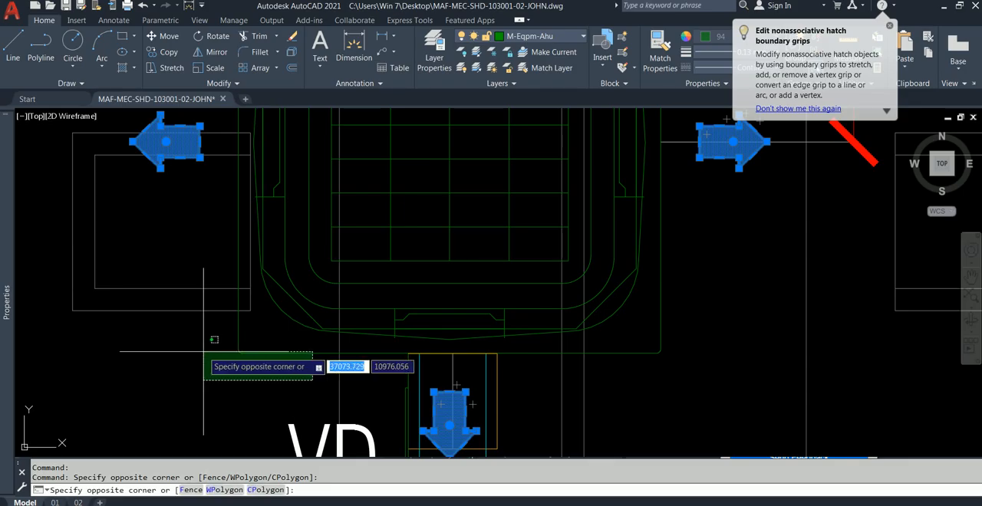
{"action": "scroll", "coordinate": [318, 314], "scroll_direction": "up", "scroll_amount": 3}
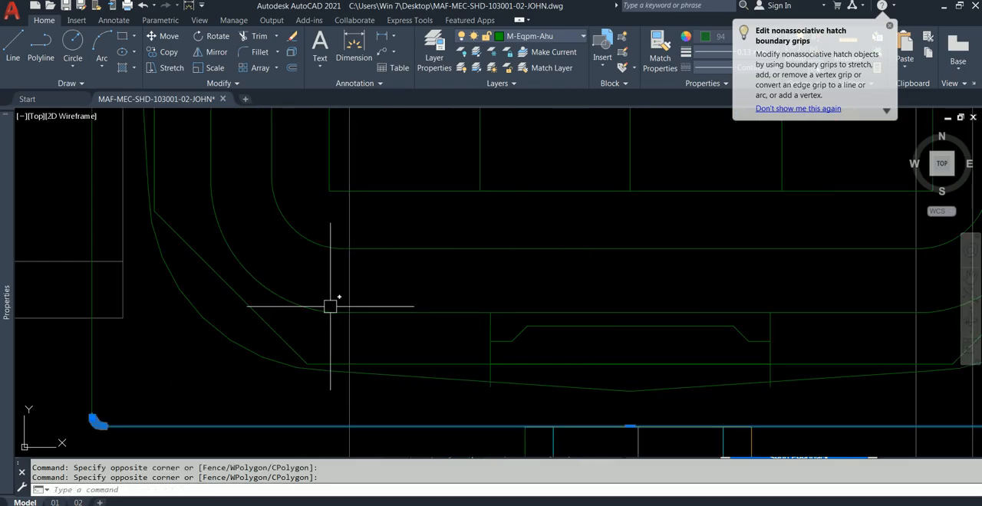
{"action": "left_click", "coordinate": [230, 378]}
{"action": "scroll", "coordinate": [383, 317], "scroll_direction": "down", "scroll_amount": 3}
{"action": "scroll", "coordinate": [460, 322], "scroll_direction": "down", "scroll_amount": 2}
{"action": "scroll", "coordinate": [460, 321], "scroll_direction": "down", "scroll_amount": 2}
{"action": "scroll", "coordinate": [325, 171], "scroll_direction": "up", "scroll_amount": 4}
{"action": "scroll", "coordinate": [316, 151], "scroll_direction": "down", "scroll_amount": 2}
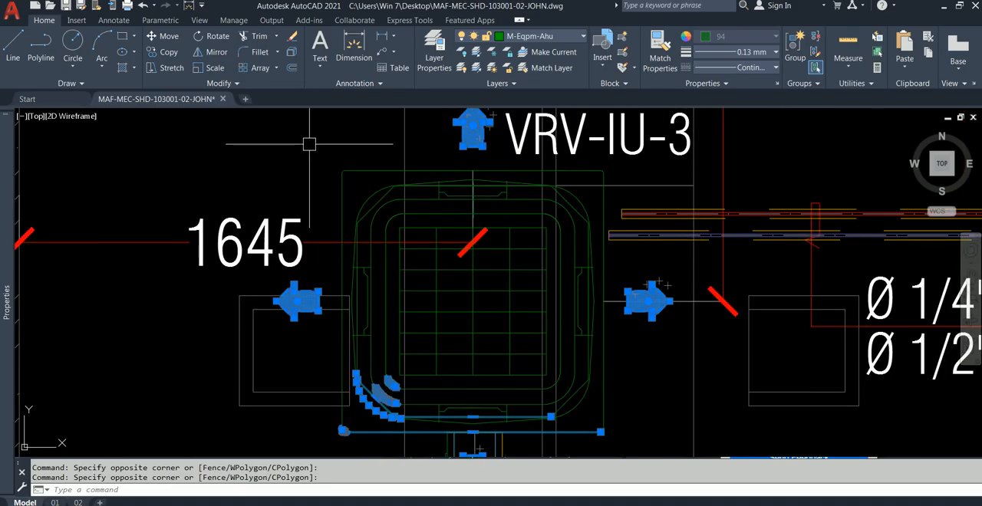
{"action": "left_click", "coordinate": [309, 144]}
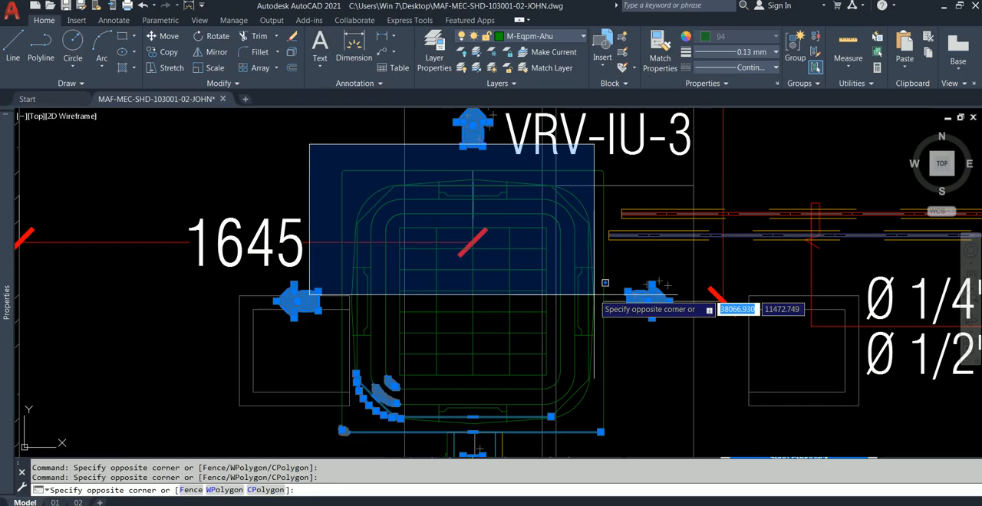
{"action": "left_click", "coordinate": [619, 455]}
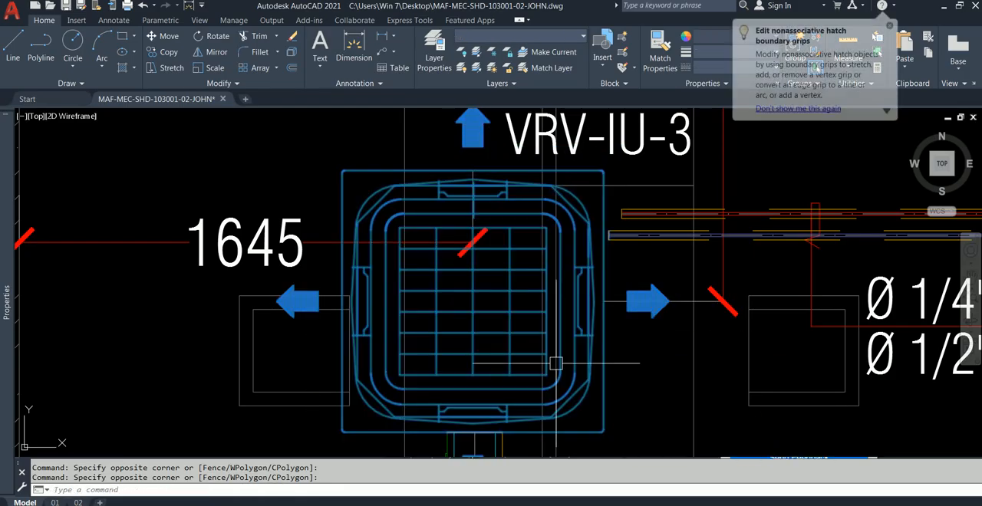
Copy the selected indoor unit from a base point in its grille to the empty area of the room below PLASTER BOARD.
{"action": "scroll", "coordinate": [563, 373], "scroll_direction": "down", "scroll_amount": 1}
{"action": "middle_click_drag", "start_coordinate": [615, 383], "coordinate": [616, 333]}
{"action": "left_click", "coordinate": [162, 52]}
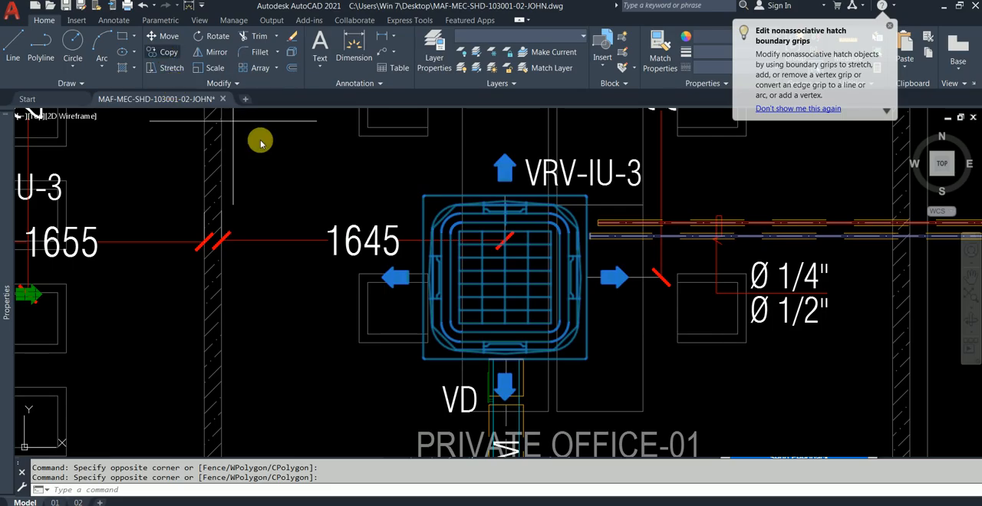
{"action": "left_click", "coordinate": [503, 261]}
{"action": "scroll", "coordinate": [661, 307], "scroll_direction": "down", "scroll_amount": 2}
{"action": "middle_click_drag", "start_coordinate": [710, 336], "coordinate": [350, 302]}
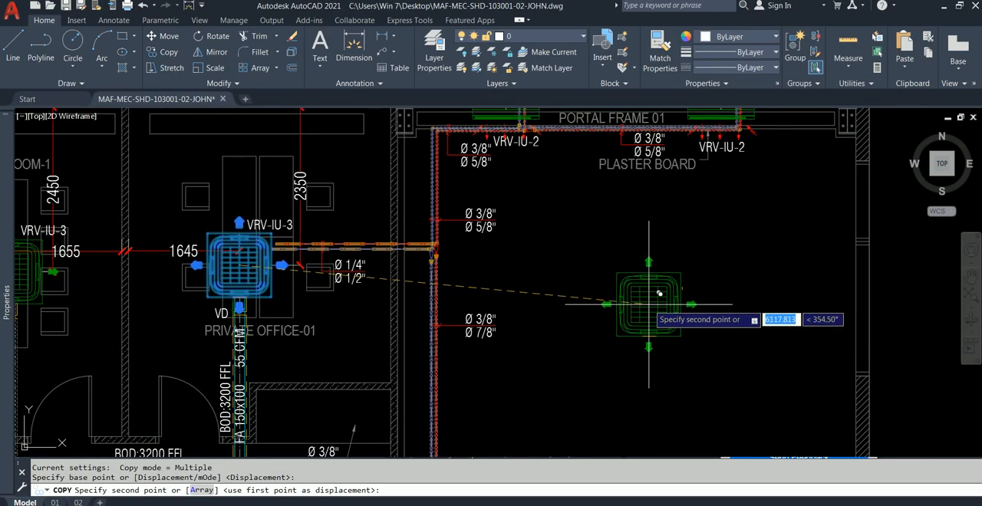
{"action": "left_click", "coordinate": [660, 293]}
{"action": "key", "text": "Escape"}
Erase the stray M-Duct-Vnt-OAir duct line that was copied along with the indoor unit.
{"action": "left_click", "coordinate": [670, 304]}
{"action": "key", "text": "Escape"}
{"action": "scroll", "coordinate": [644, 308], "scroll_direction": "up", "scroll_amount": 4}
{"action": "scroll", "coordinate": [570, 180], "scroll_direction": "down", "scroll_amount": 3}
{"action": "scroll", "coordinate": [636, 345], "scroll_direction": "up", "scroll_amount": 5}
{"action": "scroll", "coordinate": [598, 253], "scroll_direction": "down", "scroll_amount": 1}
{"action": "left_click", "coordinate": [541, 222]}
{"action": "key", "text": "Escape"}
{"action": "scroll", "coordinate": [585, 230], "scroll_direction": "up", "scroll_amount": 2}
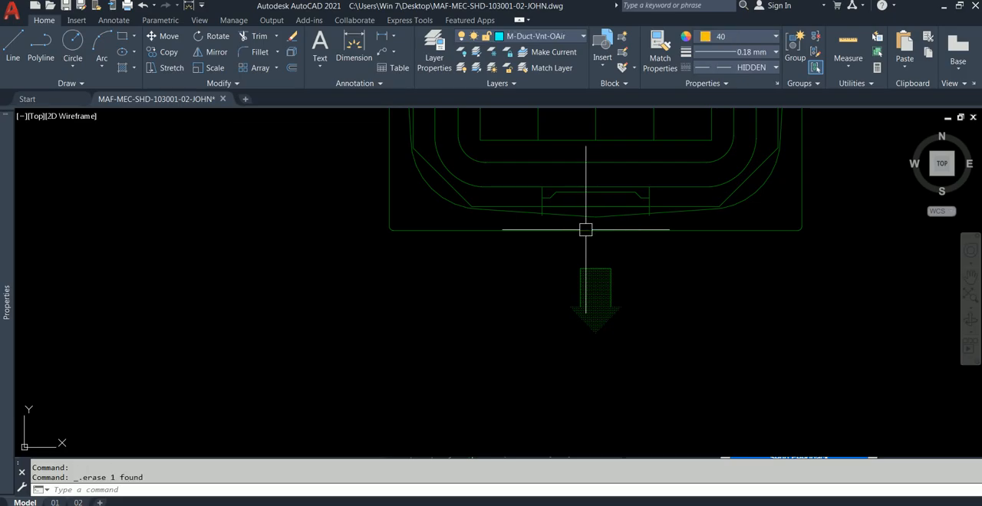
{"action": "scroll", "coordinate": [587, 230], "scroll_direction": "down", "scroll_amount": 4}
Select the entire copied indoor unit with its four arrows and assign all its objects to layer 0.
{"action": "middle_click_drag", "start_coordinate": [605, 314], "coordinate": [618, 417]}
{"action": "left_click", "coordinate": [482, 117]}
{"action": "left_click", "coordinate": [806, 349]}
{"action": "left_click", "coordinate": [701, 387]}
{"action": "left_click", "coordinate": [564, 350]}
{"action": "mouse_move", "coordinate": [11, 171]}
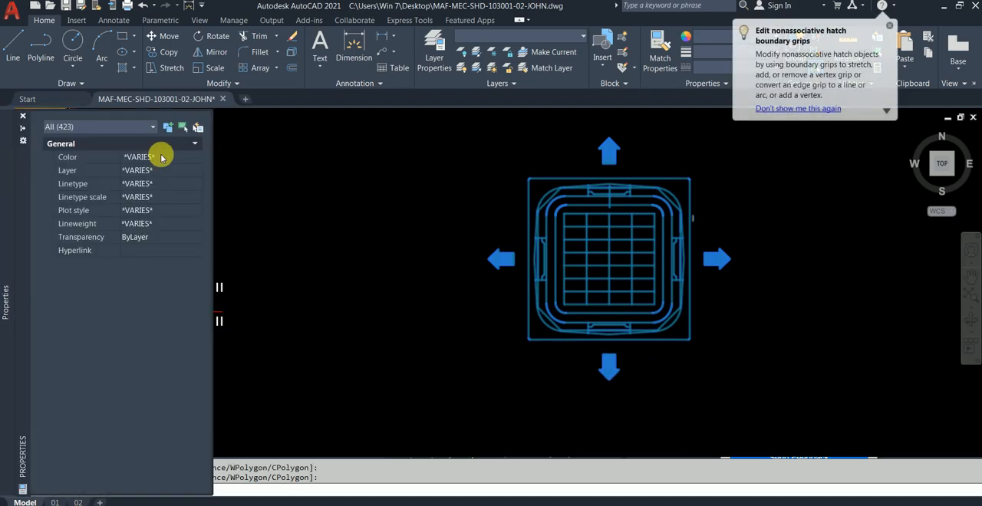
{"action": "left_click", "coordinate": [177, 171]}
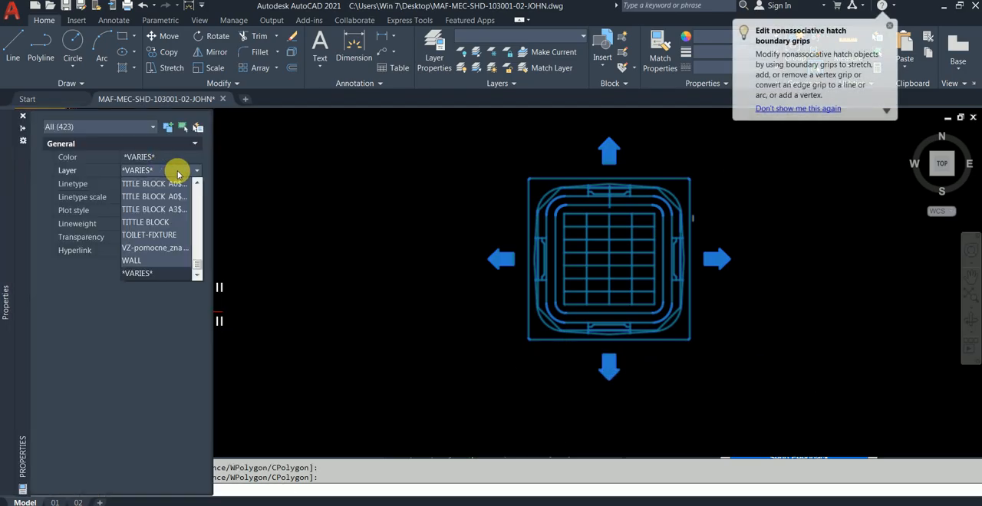
{"action": "key", "text": "0"}
{"action": "left_click", "coordinate": [168, 184]}
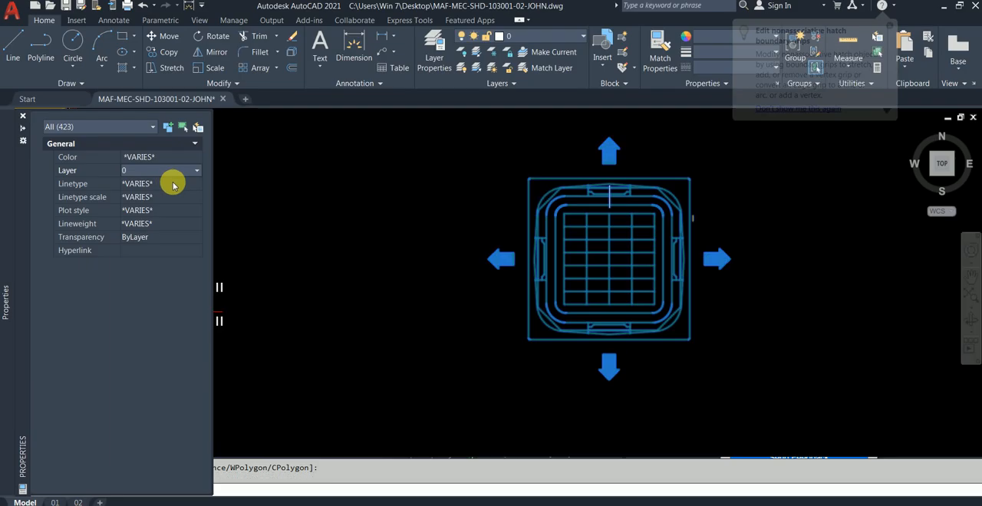
Recolor the copied unit's objects white, clear the selection, and erase the small stray mark beside its outer frame.
{"action": "left_click", "coordinate": [169, 158]}
{"action": "left_click", "coordinate": [169, 158]}
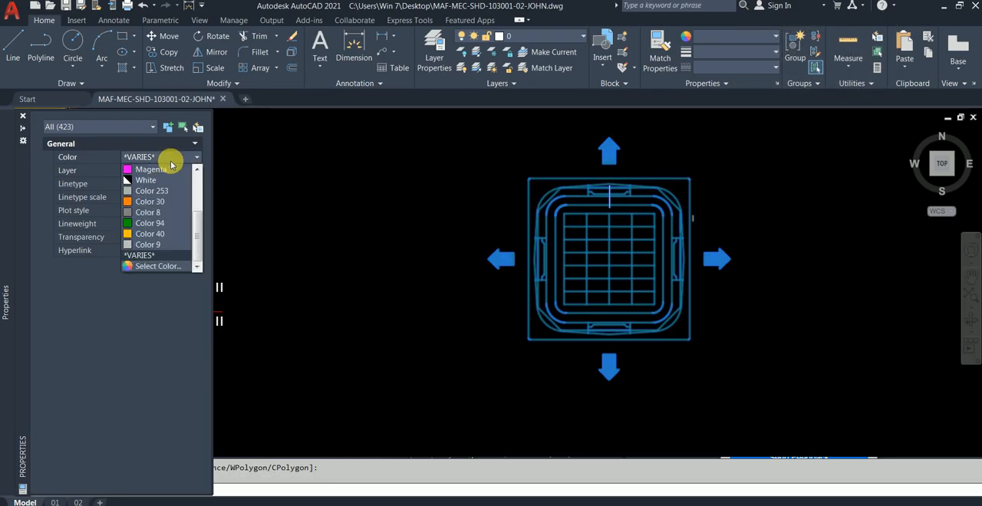
{"action": "left_click", "coordinate": [149, 169]}
{"action": "key", "text": "Escape"}
{"action": "key", "text": "ctrl+1"}
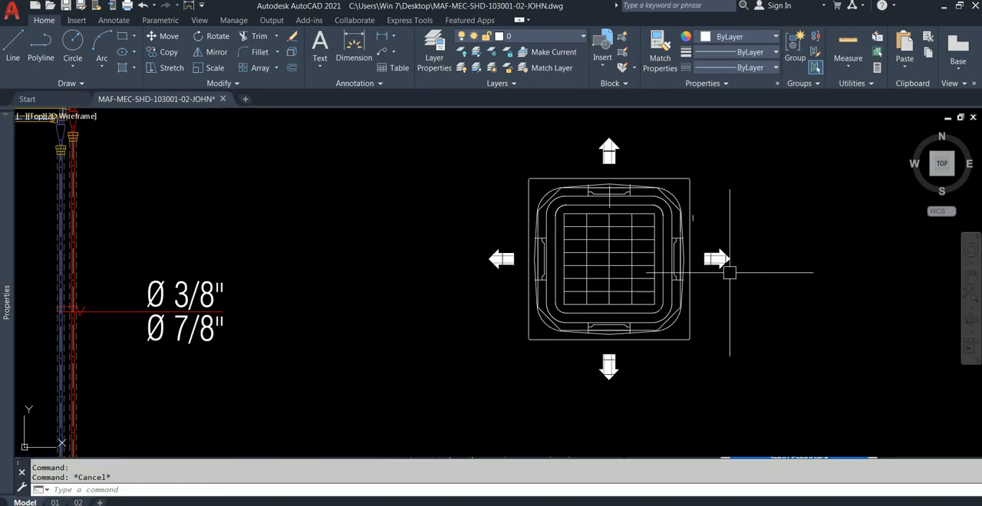
{"action": "left_click", "coordinate": [696, 216]}
{"action": "key", "text": "Delete"}
Start a new block definition and name it VRV-BLOCK.
{"action": "scroll", "coordinate": [709, 262], "scroll_direction": "down", "scroll_amount": 2}
{"action": "middle_click_drag", "start_coordinate": [692, 322], "coordinate": [626, 310]}
{"action": "left_click", "coordinate": [603, 67]}
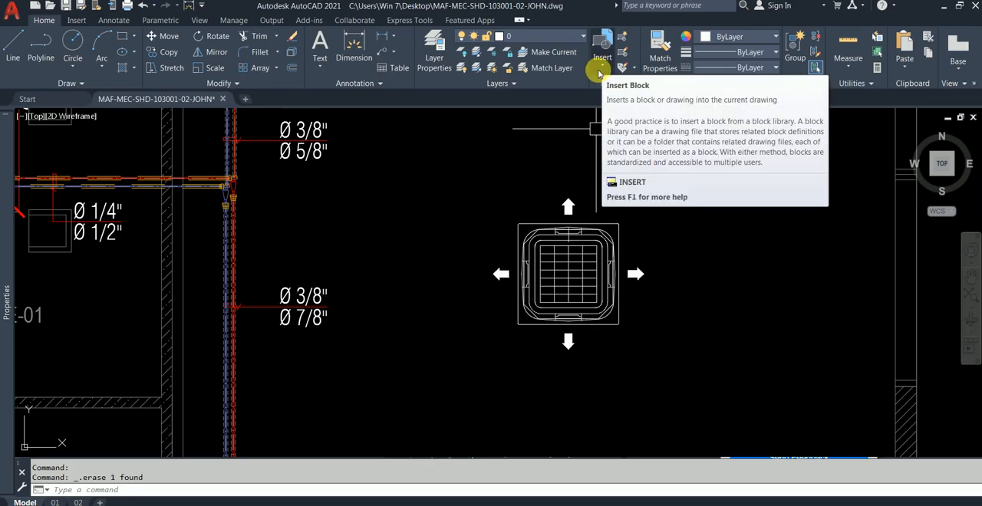
{"action": "left_click", "coordinate": [624, 37]}
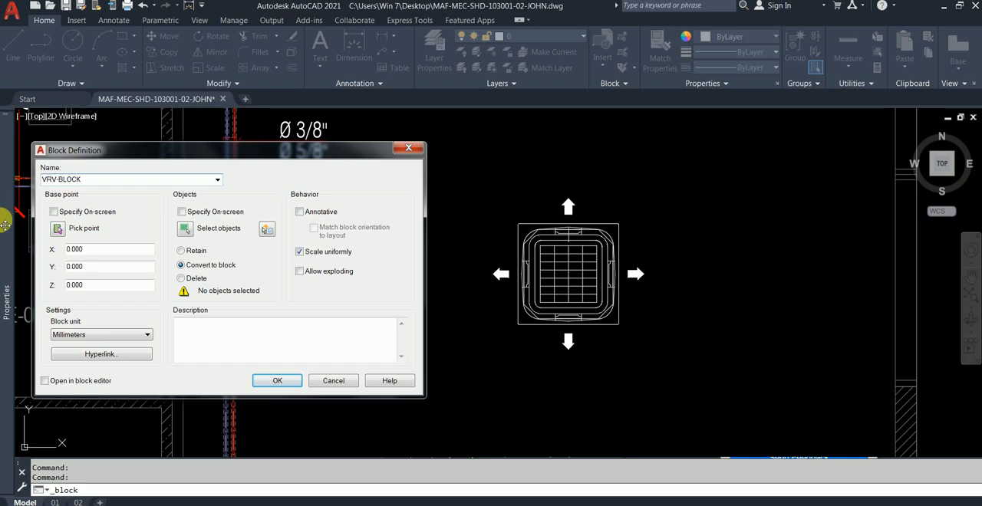
Start picking the block's base point with Mid Between 2 Points, using the outer frame's upper-left corner as the first point.
{"action": "left_click", "coordinate": [58, 229]}
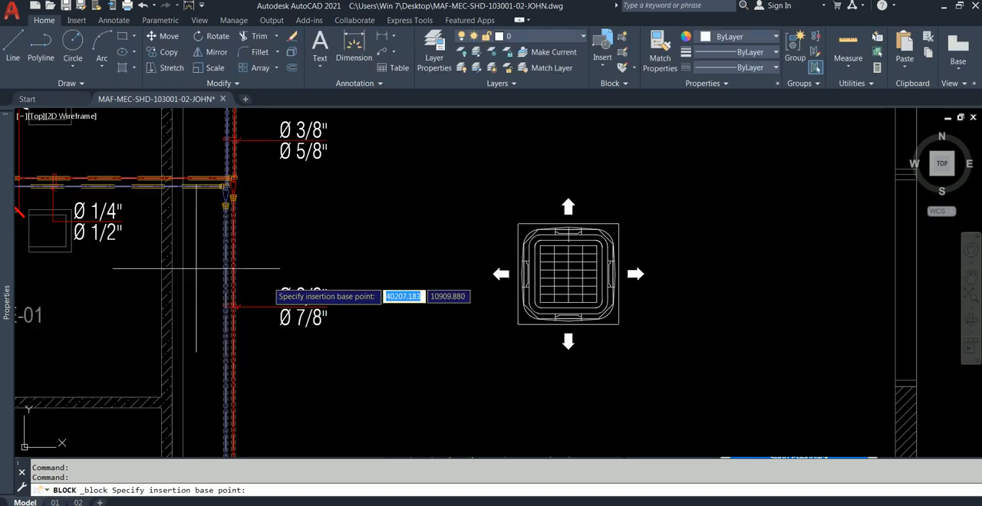
{"action": "scroll", "coordinate": [563, 276], "scroll_direction": "up", "scroll_amount": 3}
{"action": "right_click", "coordinate": [441, 146], "text": "shift"}
{"action": "left_click", "coordinate": [488, 306]}
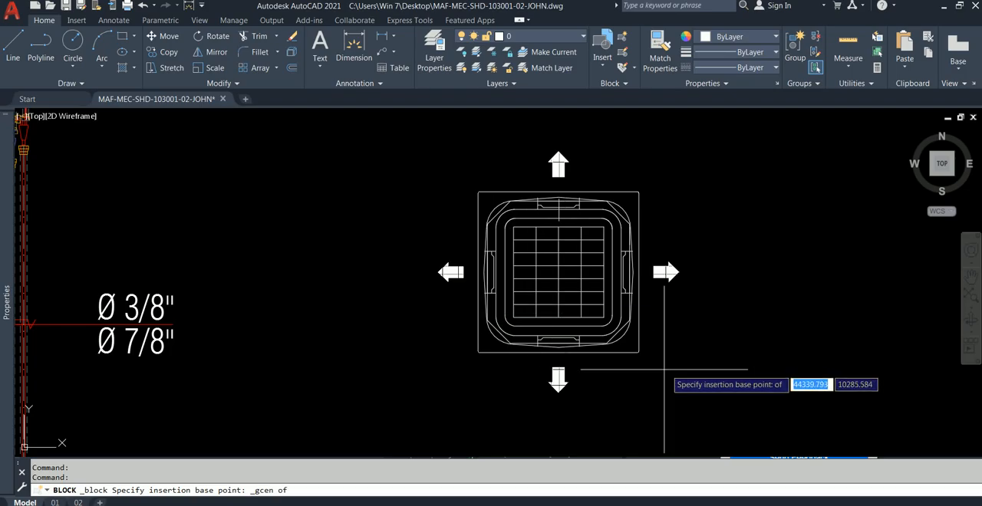
{"action": "right_click", "coordinate": [431, 147], "text": "shift"}
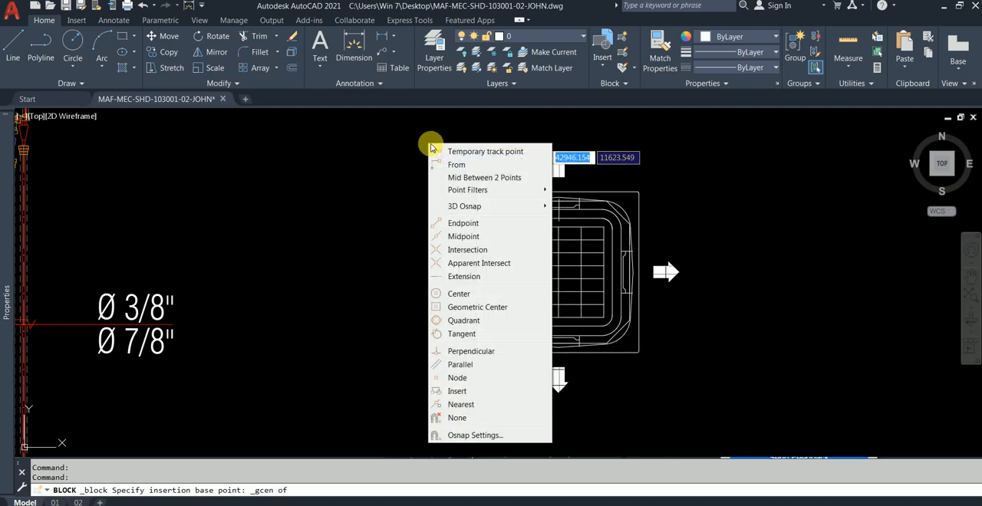
{"action": "left_click", "coordinate": [484, 177]}
{"action": "left_click", "coordinate": [477, 192]}
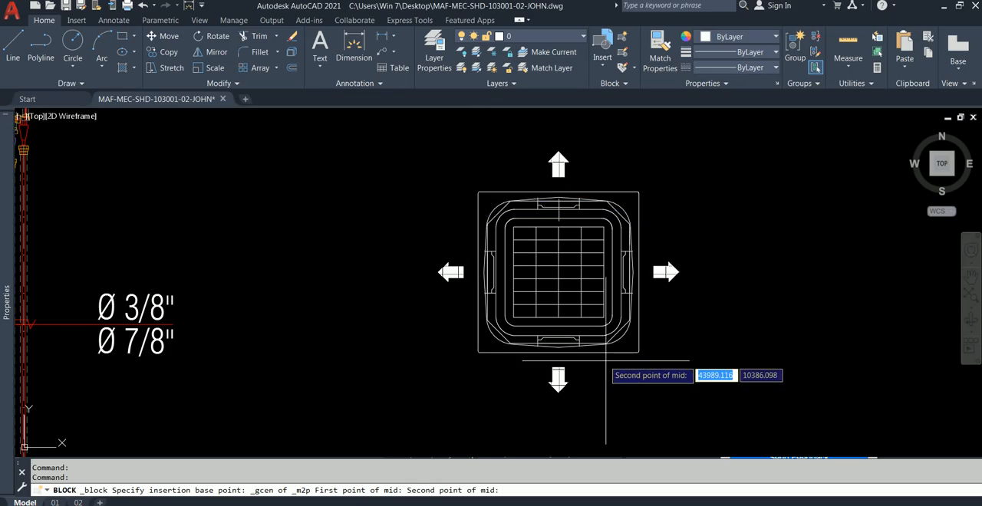
Specify the second midpoint reference at the rounded upper-left corner of the outer frame to set the block's base point.
{"action": "scroll", "coordinate": [638, 351], "scroll_direction": "up", "scroll_amount": 10}
{"action": "scroll", "coordinate": [657, 352], "scroll_direction": "down", "scroll_amount": 5}
{"action": "left_click", "coordinate": [660, 349]}
{"action": "scroll", "coordinate": [620, 307], "scroll_direction": "down", "scroll_amount": 5}
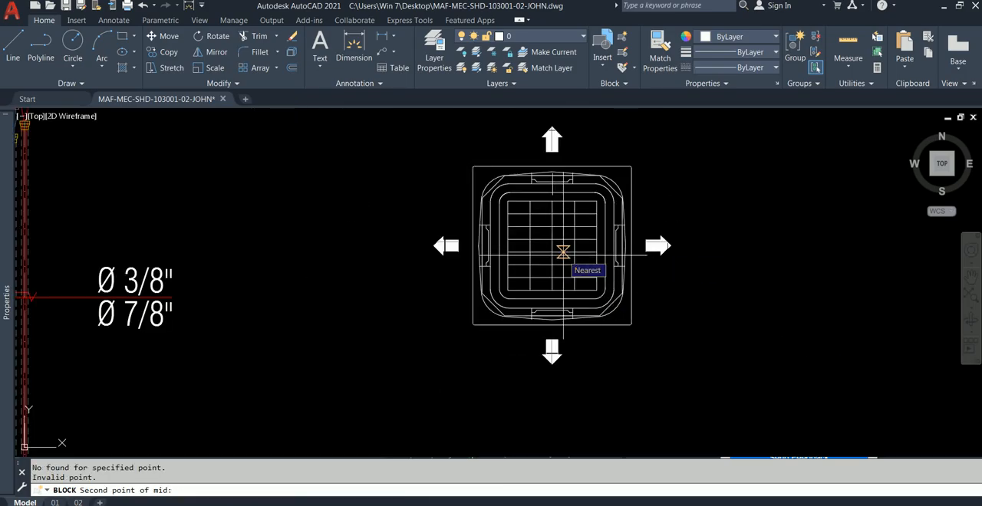
{"action": "scroll", "coordinate": [530, 174], "scroll_direction": "up", "scroll_amount": 4}
{"action": "scroll", "coordinate": [361, 176], "scroll_direction": "up", "scroll_amount": 4}
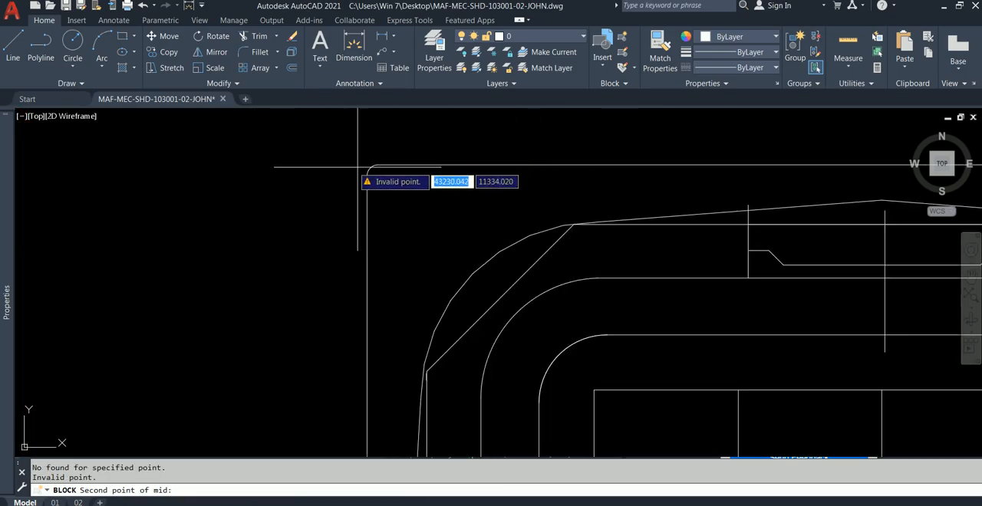
{"action": "left_click", "coordinate": [367, 168]}
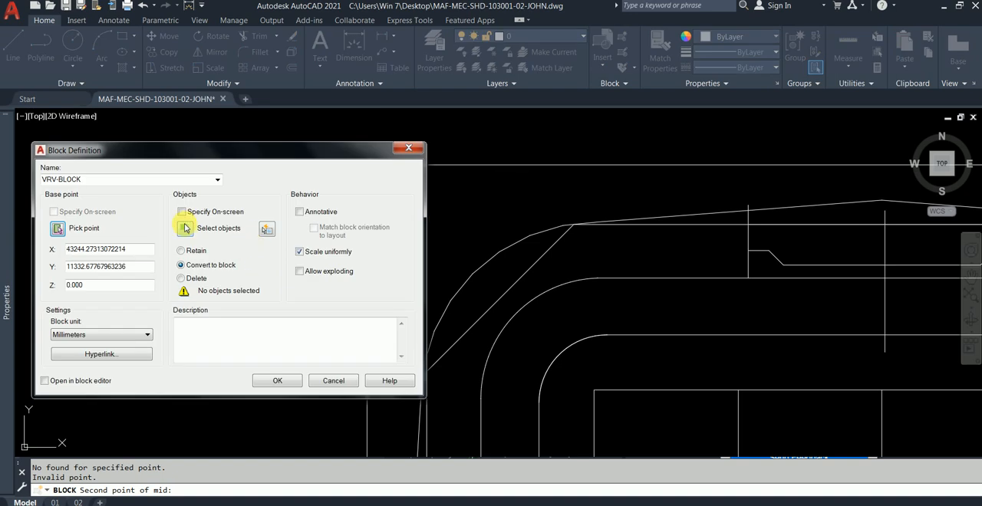
Select the whole copied unit with its four arrows as the objects of VRV-BLOCK.
{"action": "left_click", "coordinate": [187, 230]}
{"action": "scroll", "coordinate": [449, 169], "scroll_direction": "down", "scroll_amount": 8}
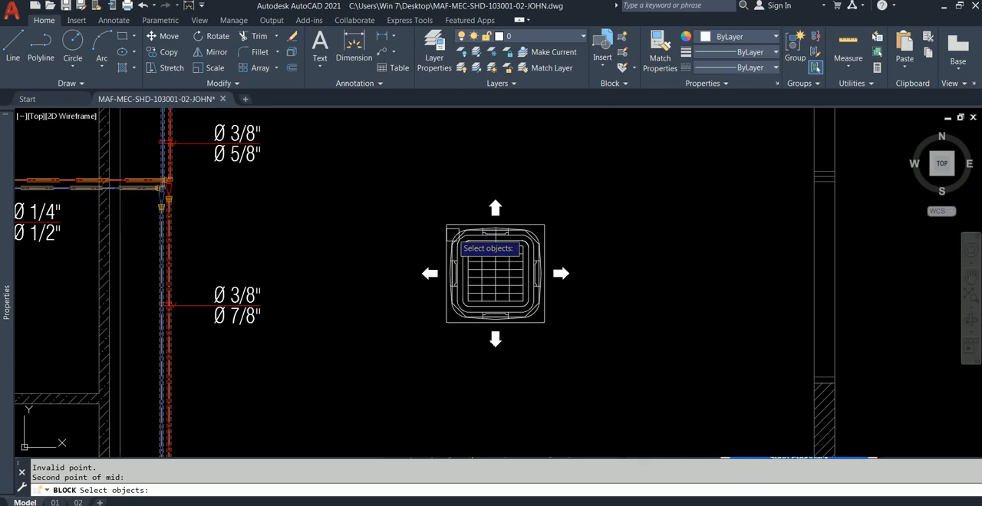
{"action": "left_click", "coordinate": [384, 169]}
{"action": "left_click", "coordinate": [652, 367]}
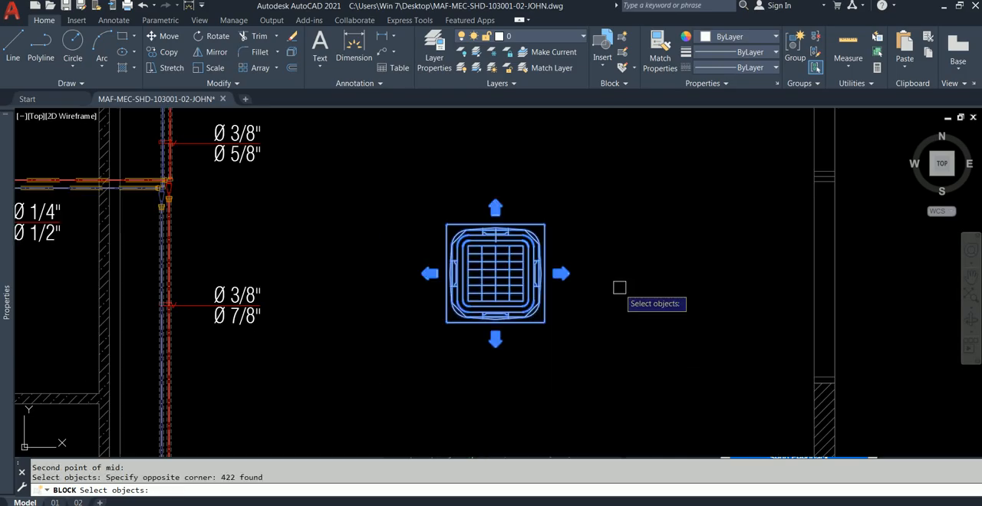
{"action": "left_click", "coordinate": [601, 190]}
{"action": "left_click", "coordinate": [399, 355]}
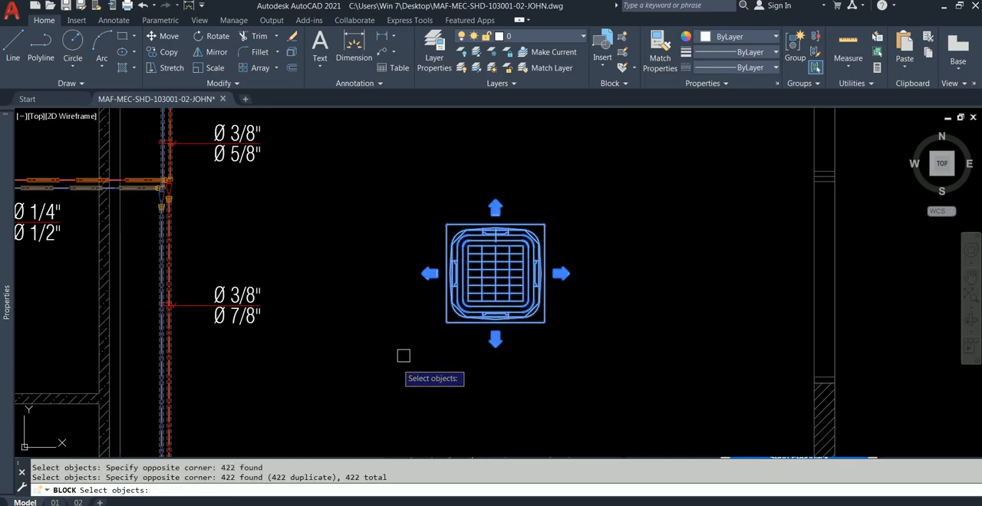
{"action": "right_click", "coordinate": [619, 225]}
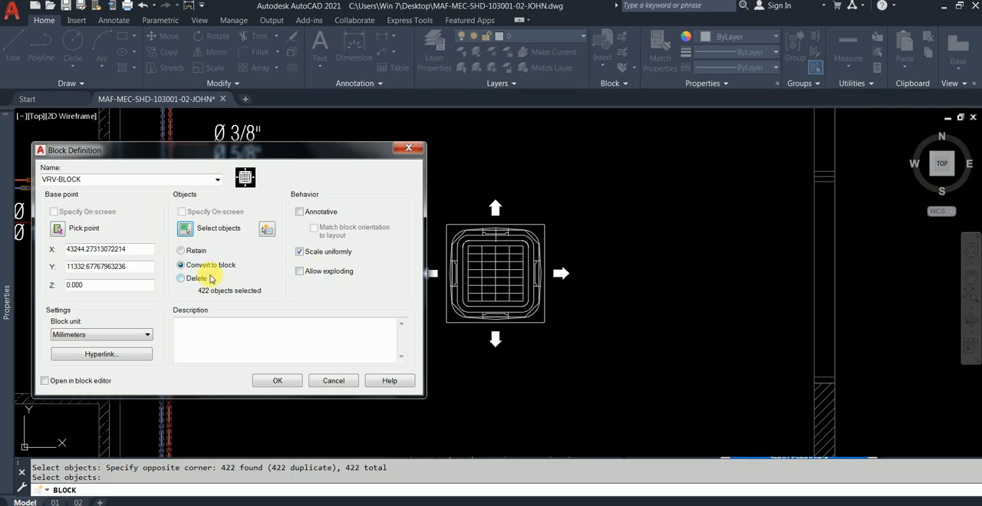
Complete the VRV-BLOCK definition and check by selecting the copied unit that it is now one object.
{"action": "left_click", "coordinate": [275, 380]}
{"action": "left_click", "coordinate": [534, 316]}
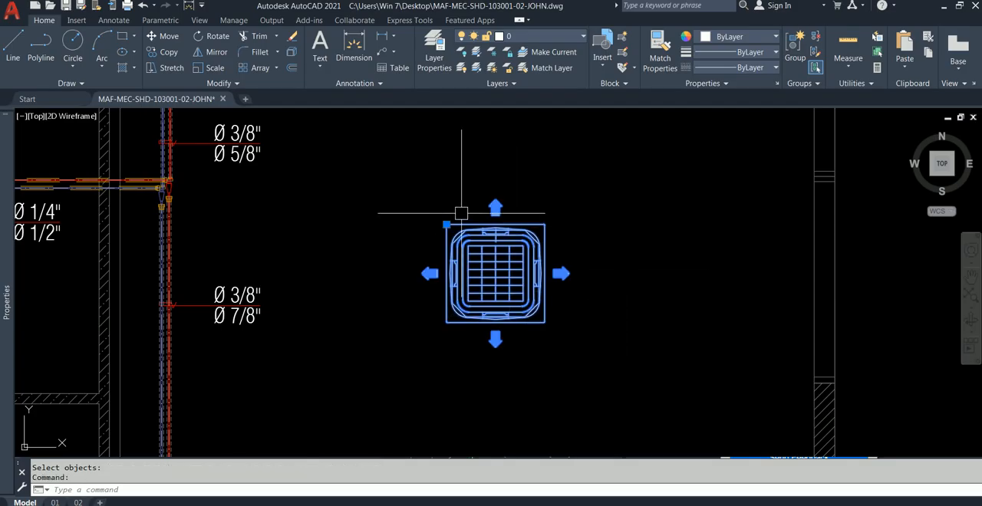
{"action": "key", "text": "Escape"}
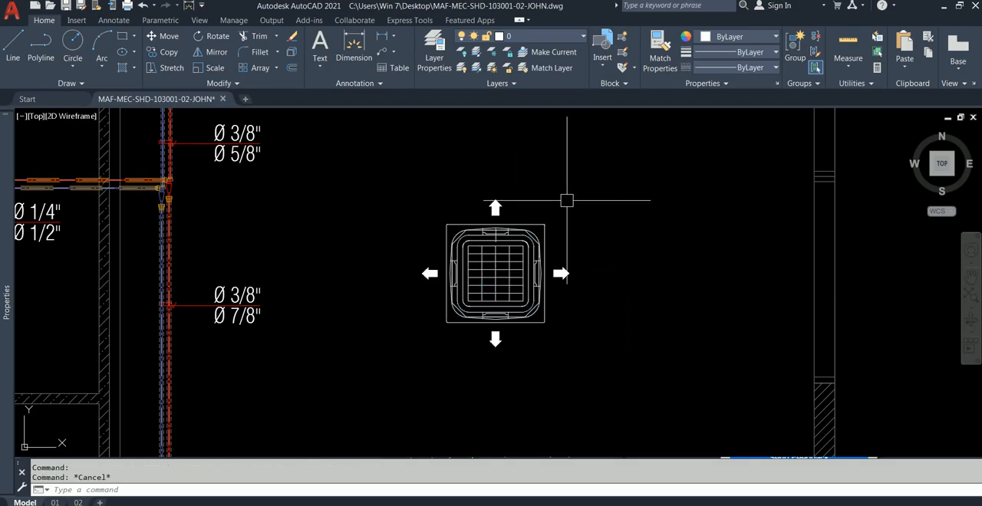
{"action": "scroll", "coordinate": [549, 209], "scroll_direction": "up", "scroll_amount": 2}
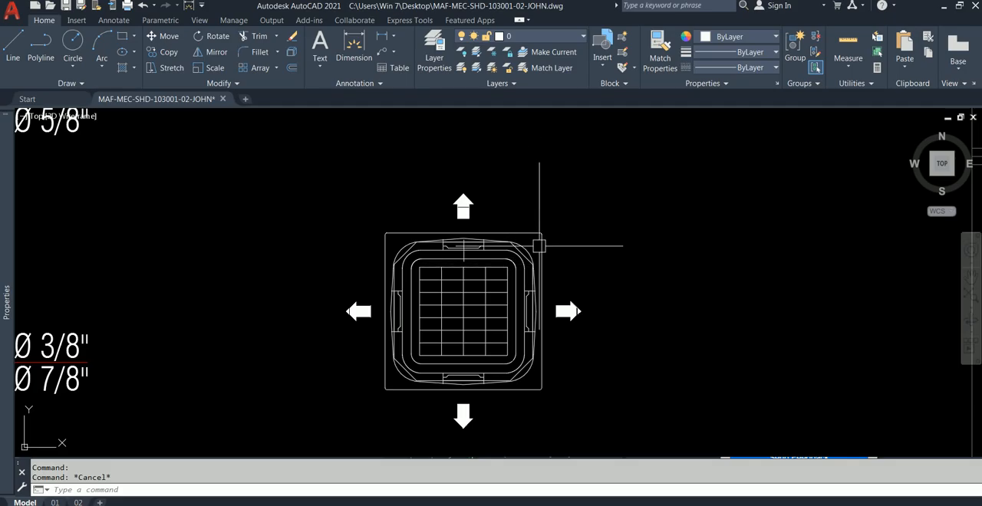
{"action": "scroll", "coordinate": [541, 245], "scroll_direction": "down", "scroll_amount": 2}
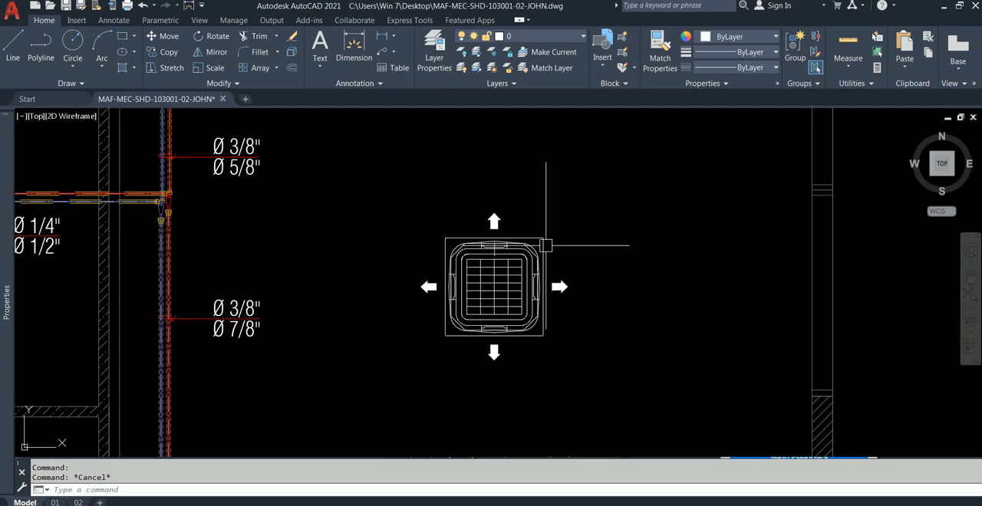
{"action": "left_click", "coordinate": [545, 246]}
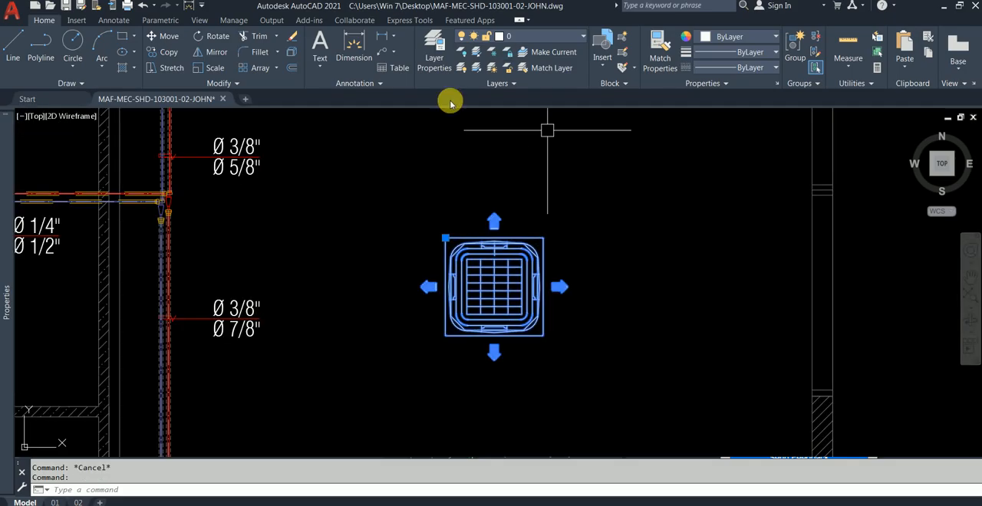
{"action": "key", "text": "Escape"}
Make M-Eqpm-Ahu the current layer by taking it from the green VRV-IU-3 unit in PRIVATE OFFICE-01.
{"action": "scroll", "coordinate": [472, 207], "scroll_direction": "down", "scroll_amount": 4}
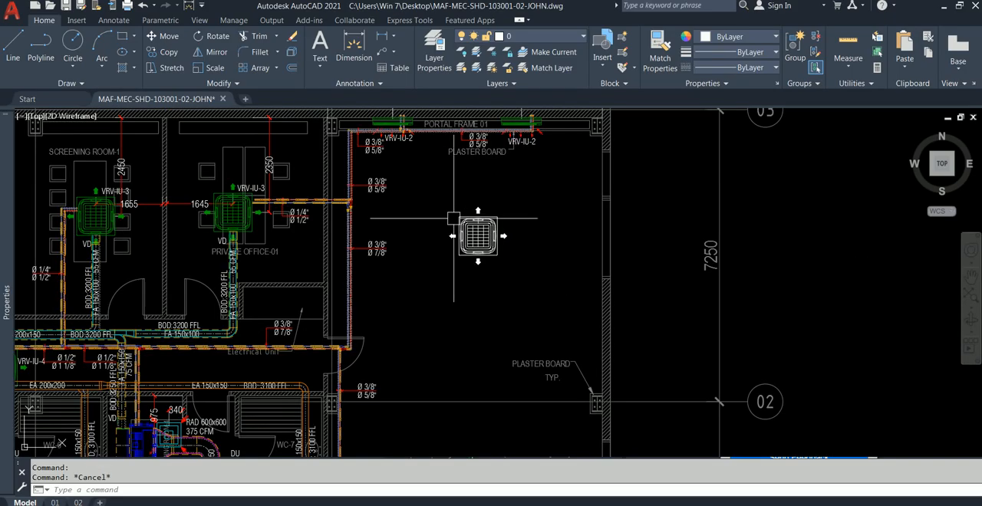
{"action": "scroll", "coordinate": [307, 219], "scroll_direction": "up", "scroll_amount": 3}
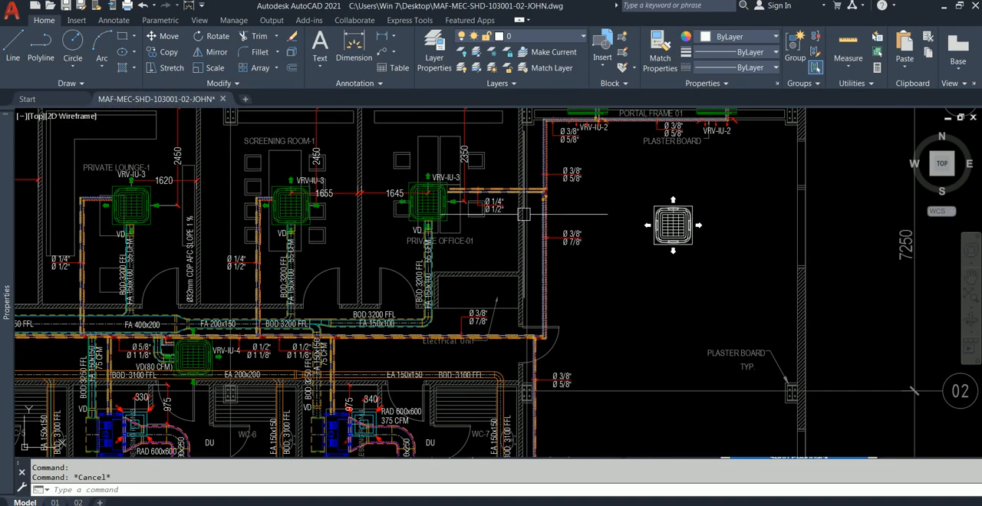
{"action": "left_click", "coordinate": [414, 201]}
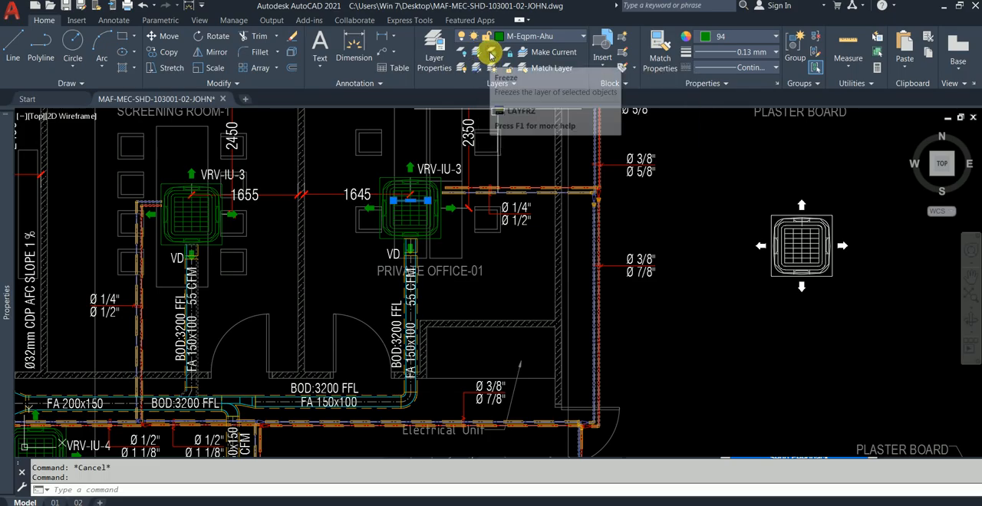
{"action": "left_click", "coordinate": [548, 52]}
{"action": "scroll", "coordinate": [455, 210], "scroll_direction": "up", "scroll_amount": 4}
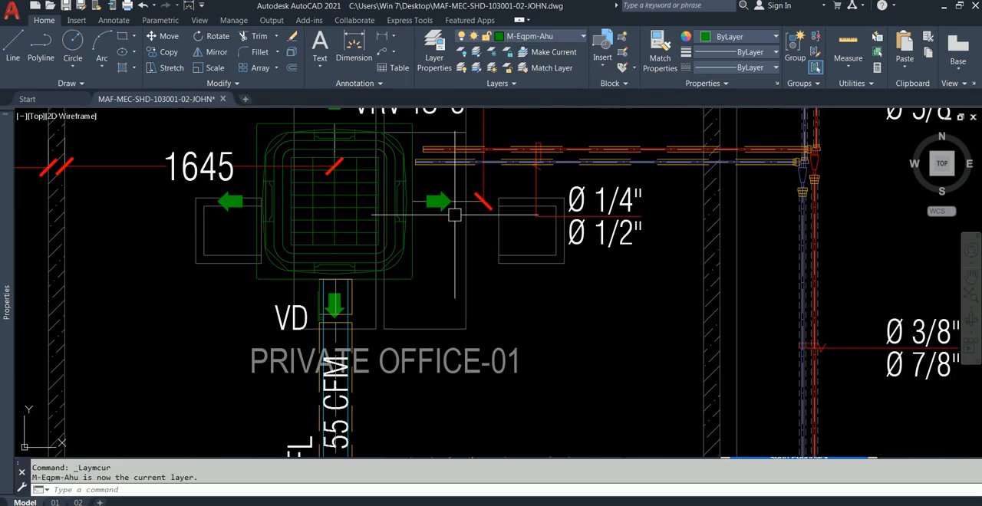
{"action": "left_click", "coordinate": [544, 51]}
{"action": "left_click", "coordinate": [467, 256]}
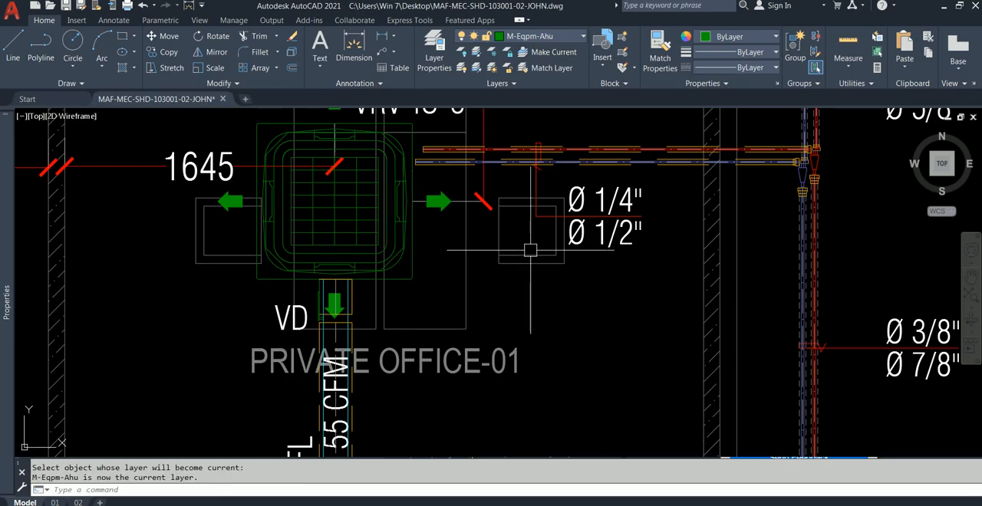
Examine the horizontal and vertical dimensions that locate the VRV-IU-3 unit in WC-01.
{"action": "scroll", "coordinate": [529, 249], "scroll_direction": "down", "scroll_amount": 3}
{"action": "scroll", "coordinate": [621, 231], "scroll_direction": "down", "scroll_amount": 3}
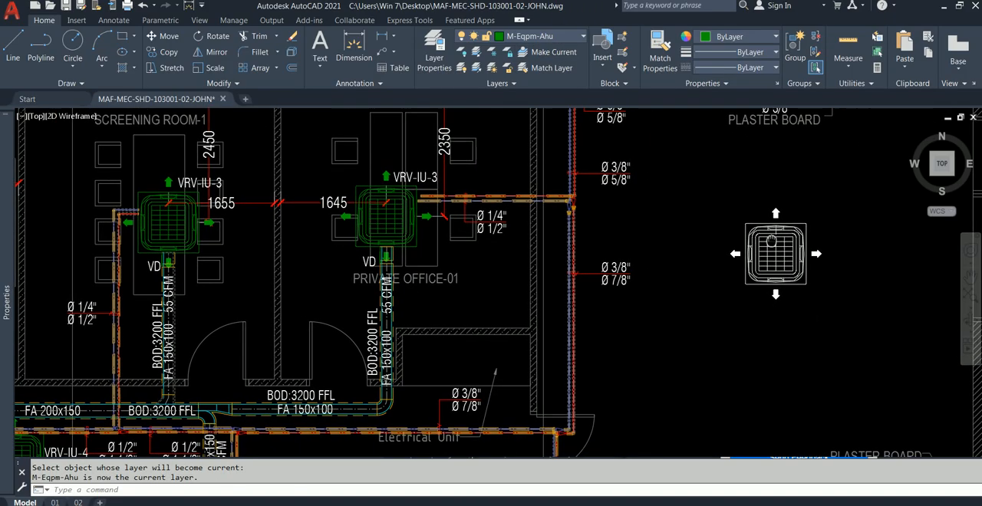
{"action": "scroll", "coordinate": [231, 146], "scroll_direction": "up", "scroll_amount": 5}
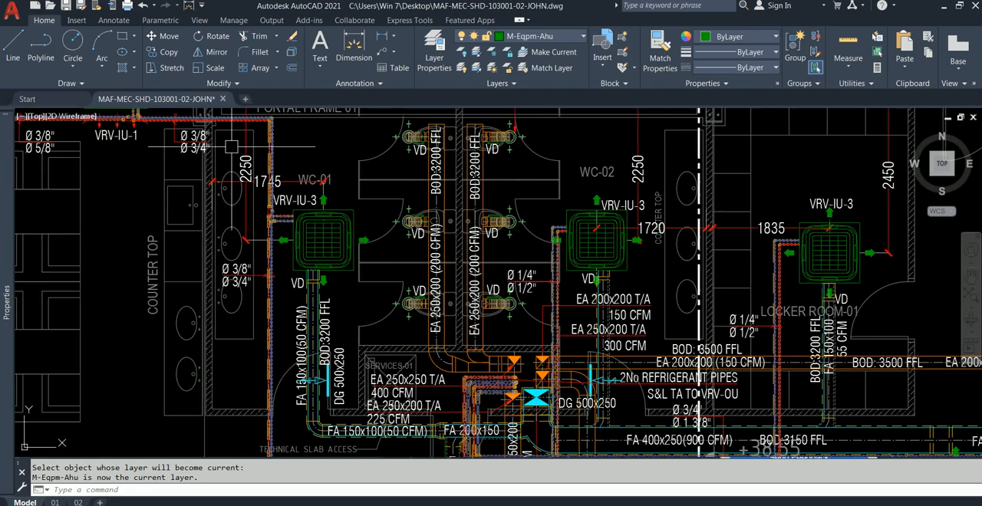
{"action": "mouse_move", "coordinate": [231, 146]}
{"action": "middle_mouse_down"}
{"action": "mouse_move", "coordinate": [299, 227]}
{"action": "mouse_move", "coordinate": [331, 243]}
{"action": "middle_mouse_up"}
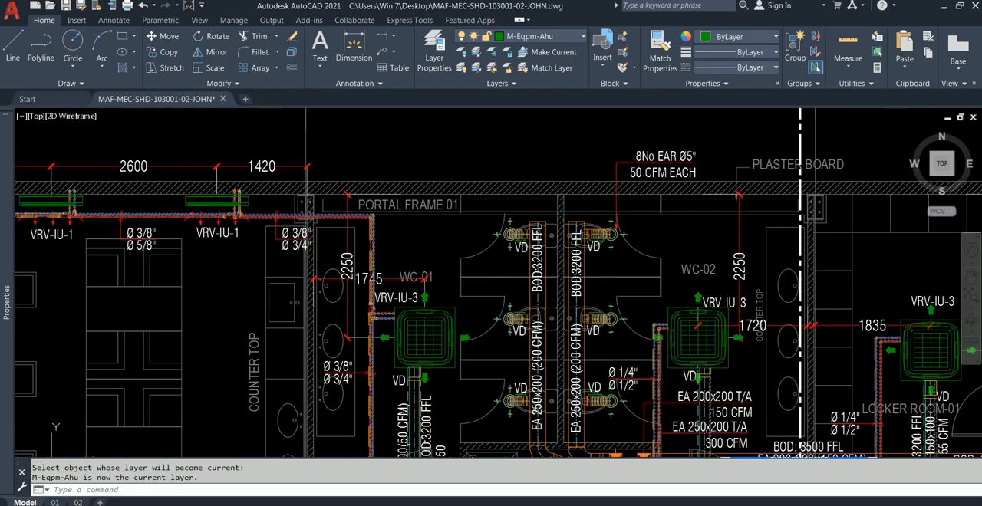
{"action": "scroll", "coordinate": [345, 268], "scroll_direction": "up", "scroll_amount": 2}
{"action": "scroll", "coordinate": [341, 283], "scroll_direction": "down", "scroll_amount": 1}
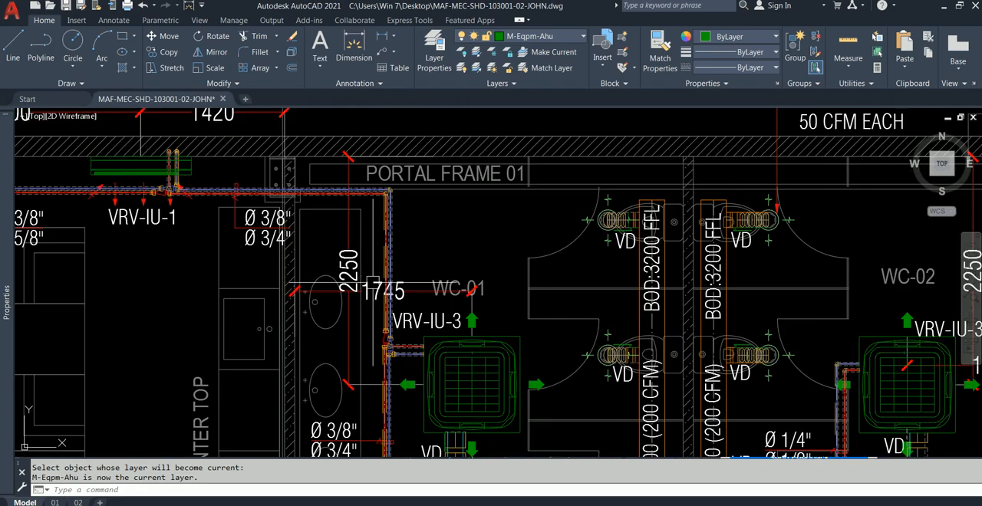
{"action": "middle_click_drag", "start_coordinate": [372, 281], "coordinate": [338, 237]}
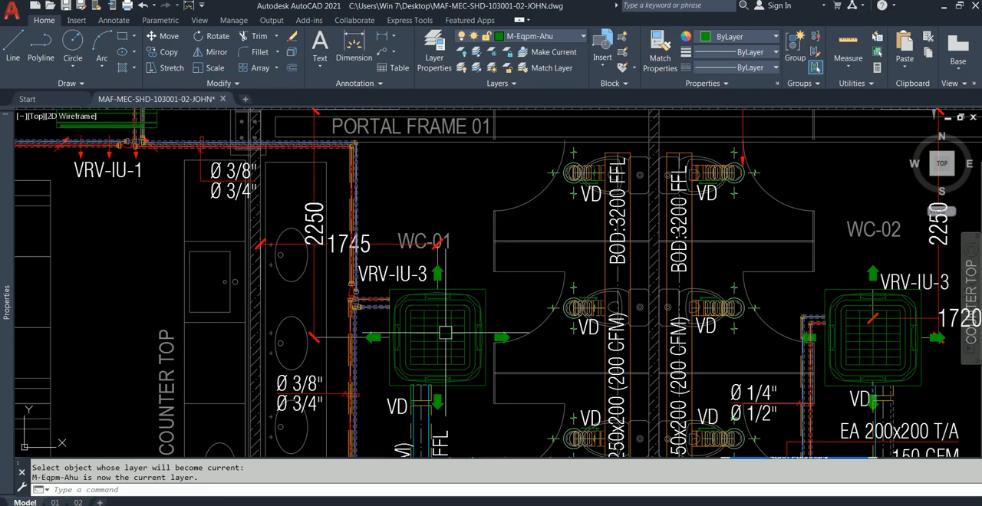
{"action": "middle_click_drag", "start_coordinate": [344, 235], "coordinate": [370, 262]}
{"action": "scroll", "coordinate": [310, 167], "scroll_direction": "down", "scroll_amount": 1}
{"action": "mouse_move", "coordinate": [312, 170]}
{"action": "middle_mouse_down"}
{"action": "mouse_move", "coordinate": [358, 326]}
{"action": "mouse_move", "coordinate": [358, 359]}
{"action": "mouse_move", "coordinate": [357, 193]}
{"action": "middle_mouse_up"}
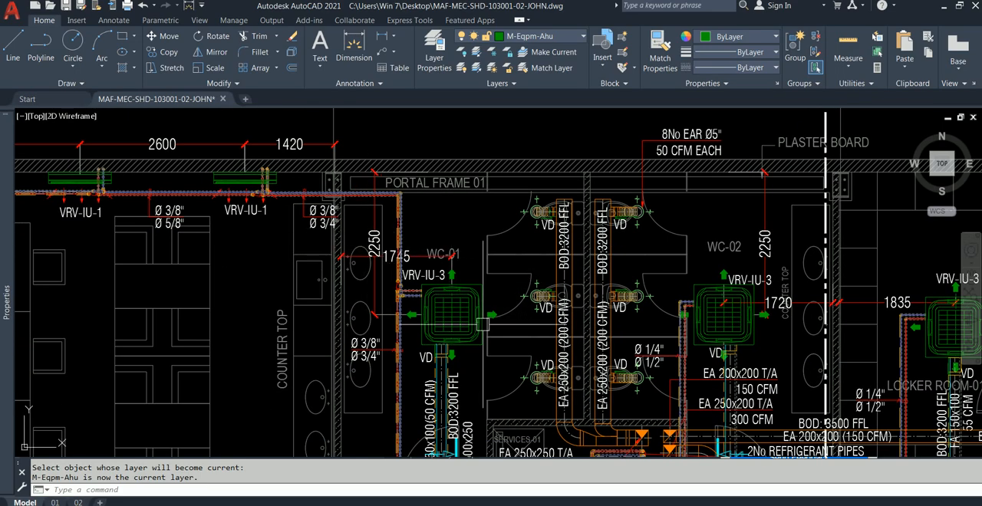
Switch to Notepad and record the WC-01 unit's offsets as "1745,2250.... FROM B".
{"action": "key", "text": "alt+Tab"}
{"action": "left_click_drag", "start_coordinate": [276, 77], "coordinate": [604, 79]}
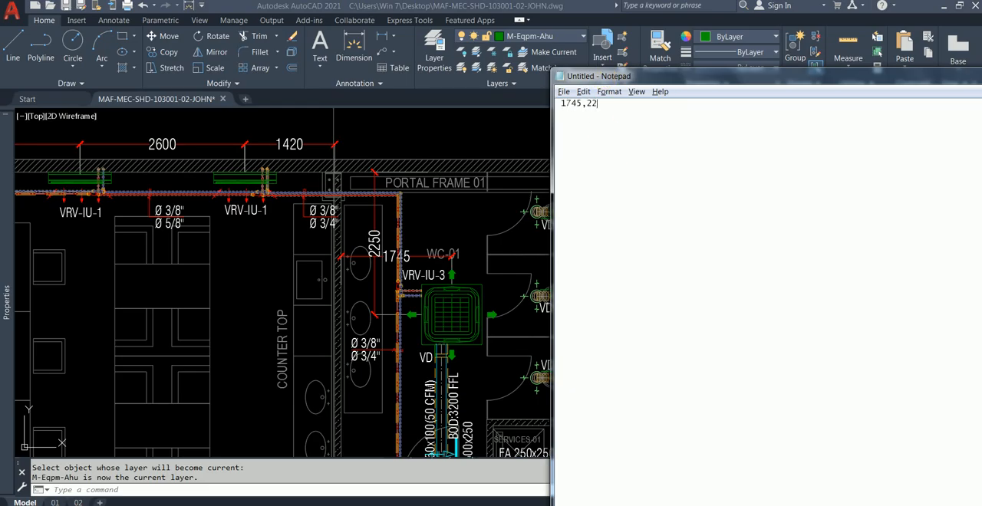
{"action": "left_click", "coordinate": [636, 112]}
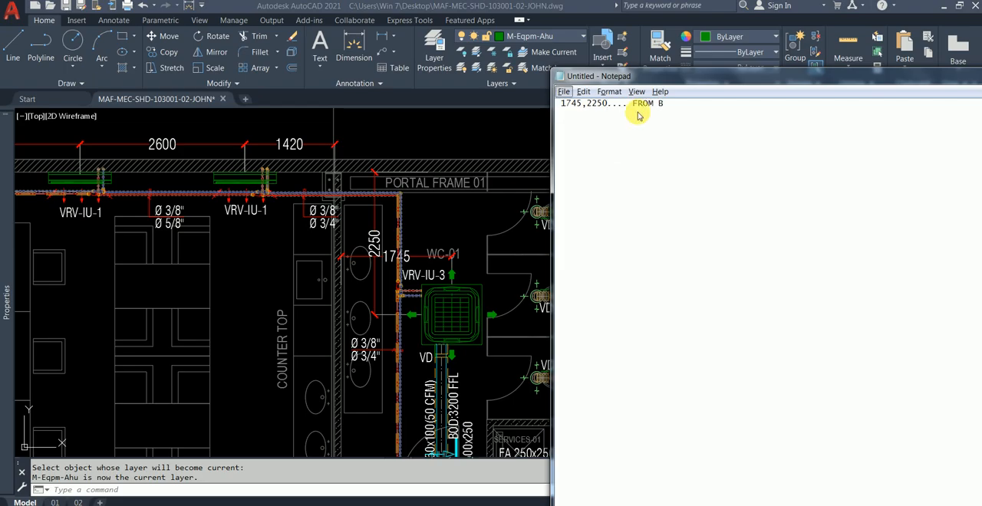
Read the locating dimensions of the WC-02 unit in AutoCAD and record them in Notepad as "1720, 2250 ... FROM C".
{"action": "left_click", "coordinate": [456, 117]}
{"action": "scroll", "coordinate": [523, 190], "scroll_direction": "down", "scroll_amount": 2}
{"action": "mouse_move", "coordinate": [574, 215]}
{"action": "middle_mouse_down"}
{"action": "mouse_move", "coordinate": [489, 204]}
{"action": "mouse_move", "coordinate": [514, 236]}
{"action": "mouse_move", "coordinate": [376, 305]}
{"action": "mouse_move", "coordinate": [372, 393]}
{"action": "middle_mouse_up"}
{"action": "scroll", "coordinate": [484, 241], "scroll_direction": "up", "scroll_amount": 2}
{"action": "scroll", "coordinate": [441, 299], "scroll_direction": "down", "scroll_amount": 2}
{"action": "scroll", "coordinate": [454, 289], "scroll_direction": "up", "scroll_amount": 2}
{"action": "middle_click_drag", "start_coordinate": [474, 281], "coordinate": [375, 216]}
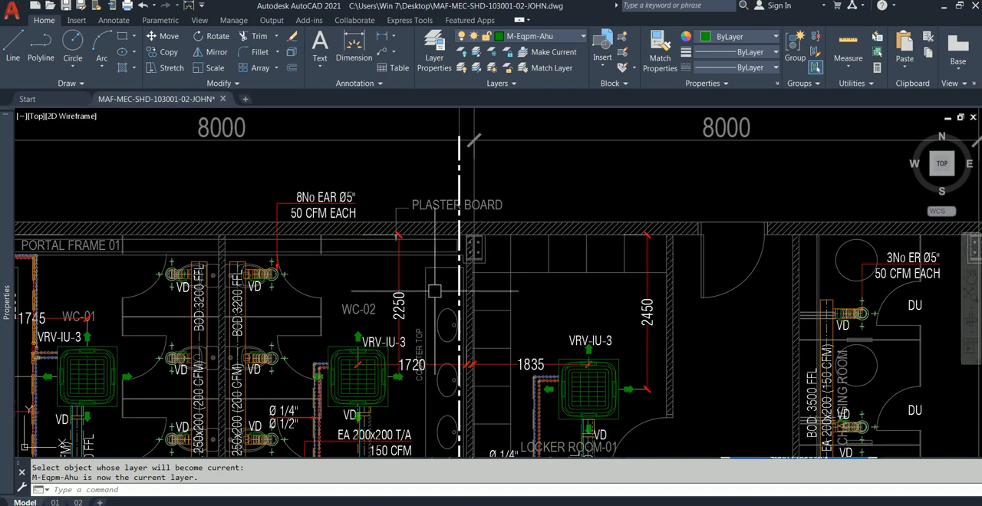
{"action": "key", "text": "alt+Tab"}
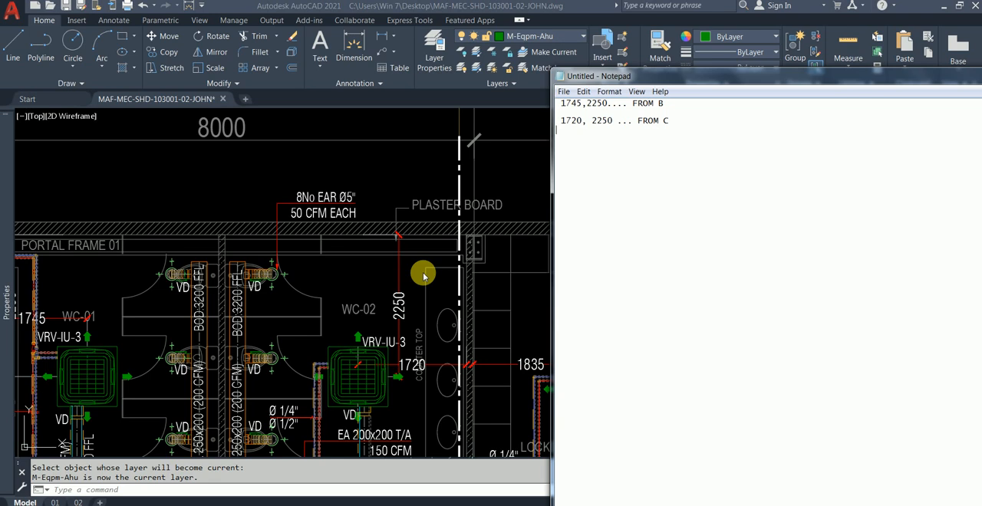
Check the offset directions against gridlines B and C, and change the notes to "1745,- 2250" and "-1720, -2250".
{"action": "left_click", "coordinate": [422, 276]}
{"action": "middle_click_drag", "start_coordinate": [568, 306], "coordinate": [497, 278]}
{"action": "scroll", "coordinate": [535, 293], "scroll_direction": "down", "scroll_amount": 2}
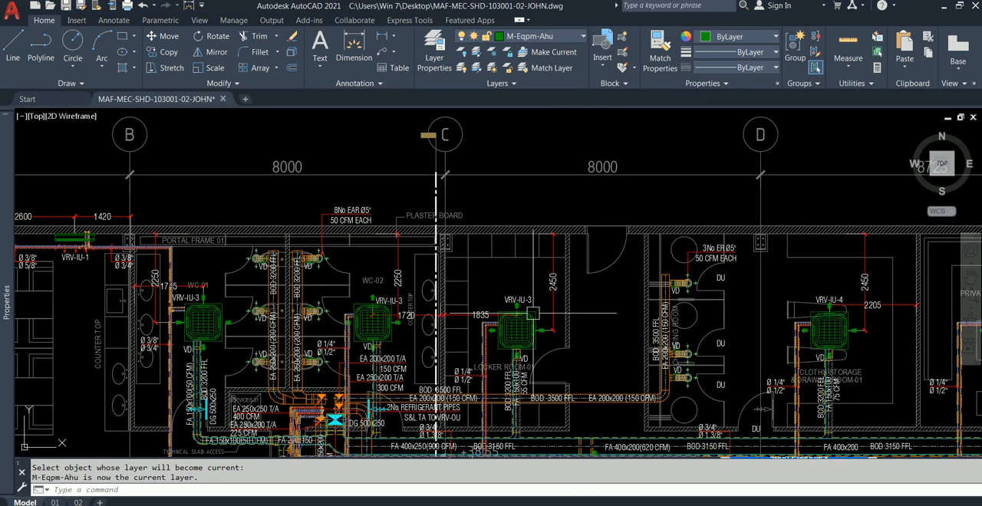
{"action": "key", "text": "alt+Tab"}
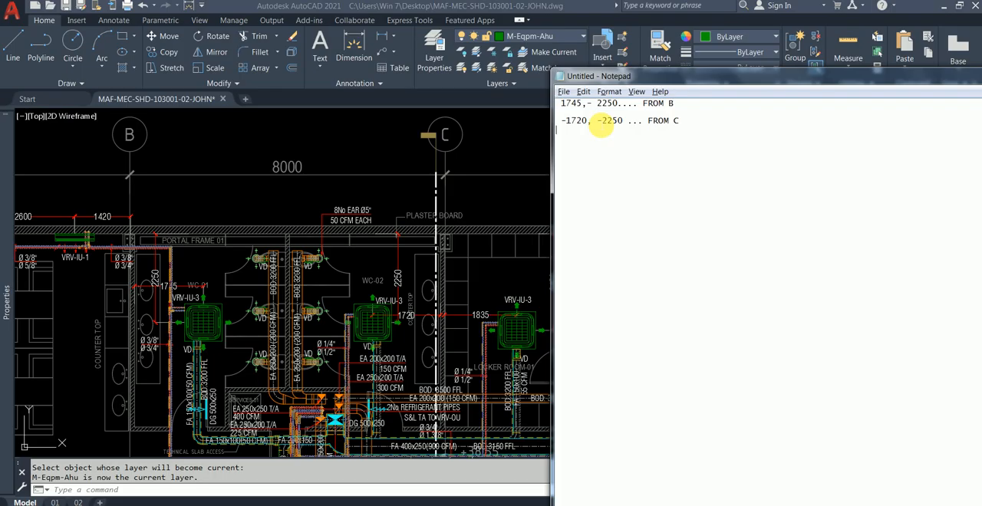
Return to AutoCAD and locate the yellow architectural plan without mechanical services, around gridlines A to E.
{"action": "key", "text": "alt+Tab"}
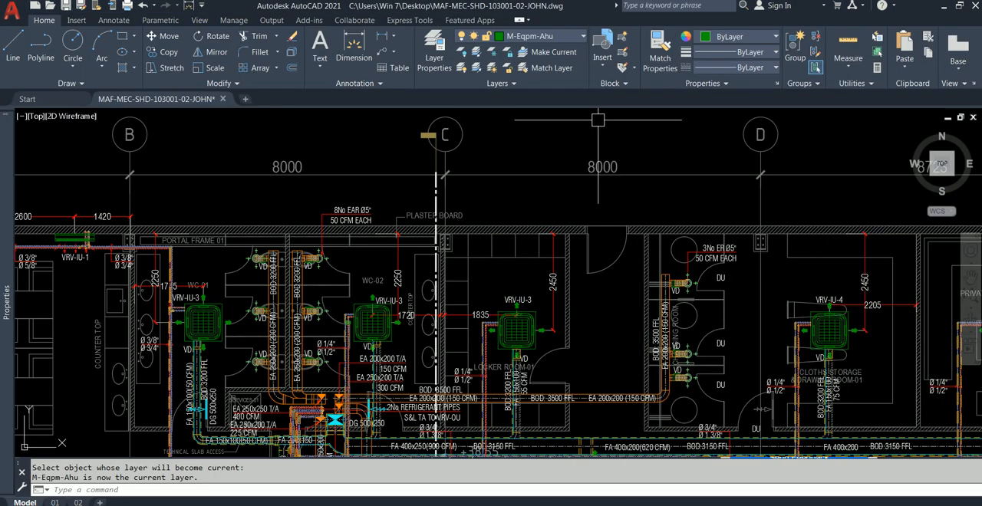
{"action": "mouse_move", "coordinate": [365, 256]}
{"action": "middle_mouse_down"}
{"action": "mouse_move", "coordinate": [421, 234]}
{"action": "mouse_move", "coordinate": [702, 206]}
{"action": "middle_mouse_up"}
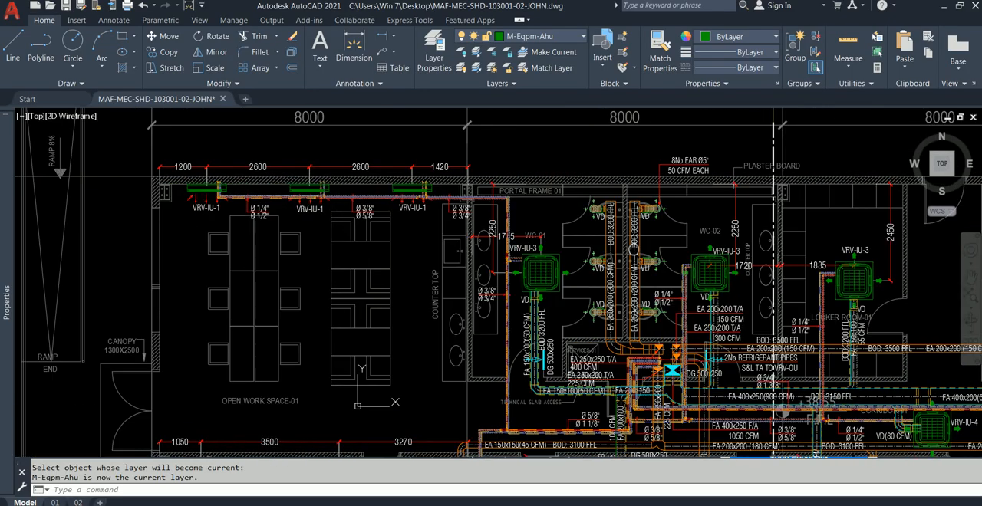
{"action": "scroll", "coordinate": [309, 282], "scroll_direction": "down", "scroll_amount": 2}
{"action": "middle_click_drag", "start_coordinate": [311, 281], "coordinate": [563, 296]}
{"action": "scroll", "coordinate": [395, 297], "scroll_direction": "down", "scroll_amount": 4}
{"action": "middle_click_drag", "start_coordinate": [376, 279], "coordinate": [629, 259]}
{"action": "scroll", "coordinate": [115, 250], "scroll_direction": "up", "scroll_amount": 4}
{"action": "middle_click_drag", "start_coordinate": [194, 244], "coordinate": [239, 228]}
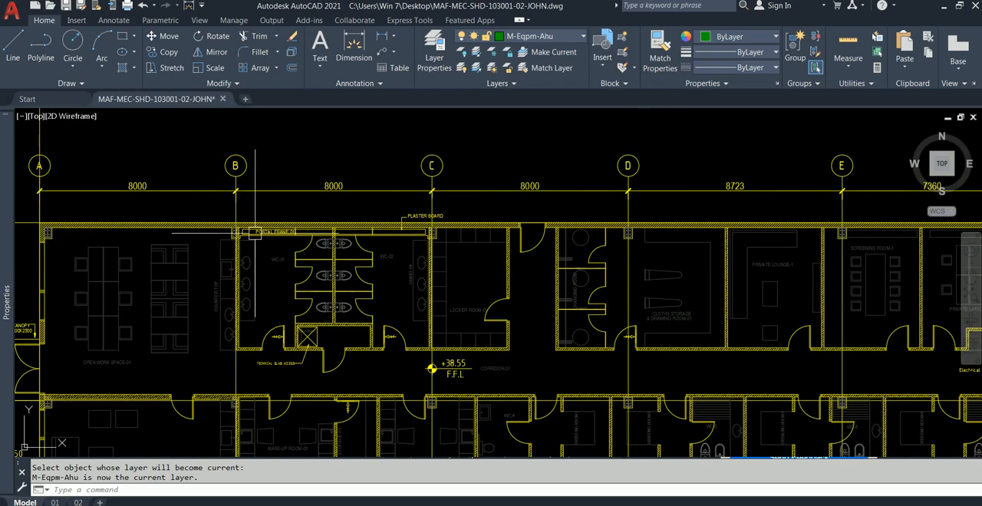
{"action": "left_click", "coordinate": [601, 65]}
{"action": "scroll", "coordinate": [619, 192], "scroll_direction": "down", "scroll_amount": 5}
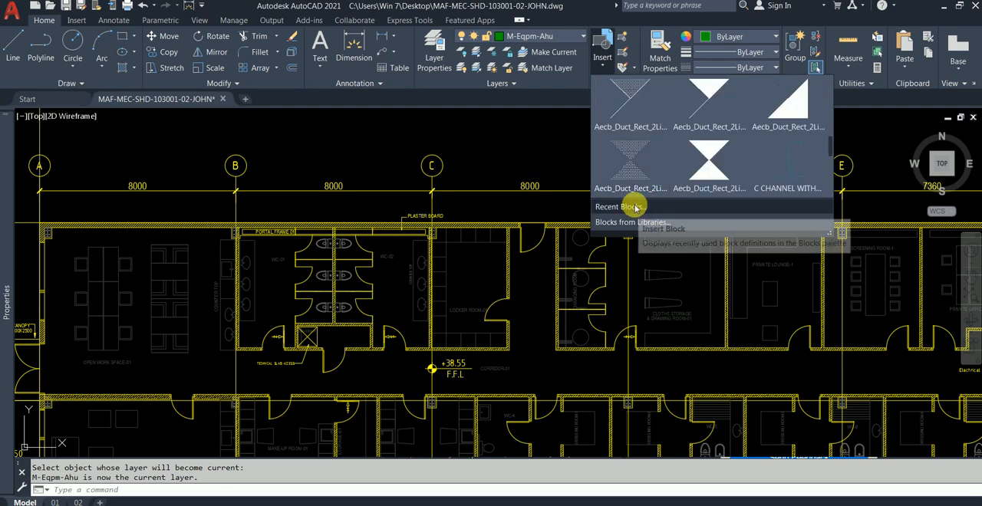
{"action": "left_click", "coordinate": [636, 204]}
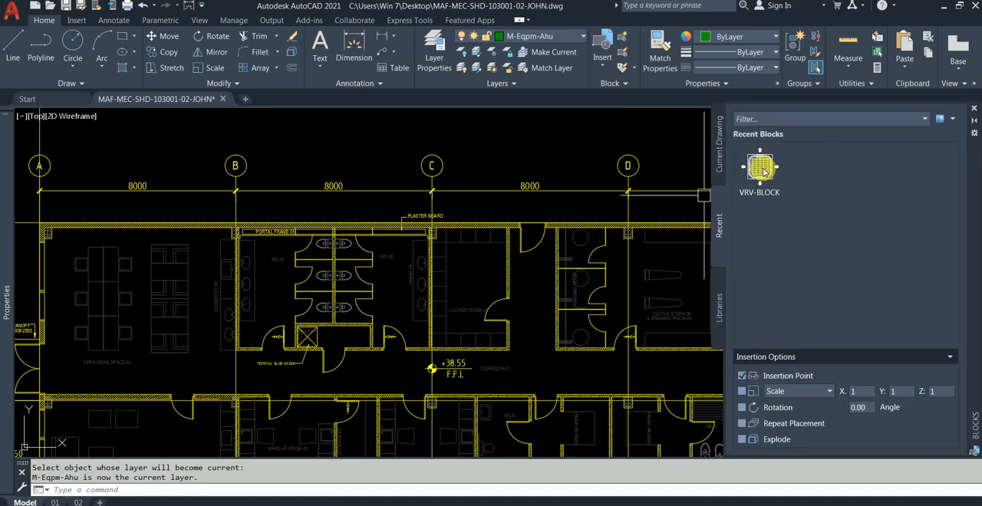
{"action": "mouse_move", "coordinate": [763, 169]}
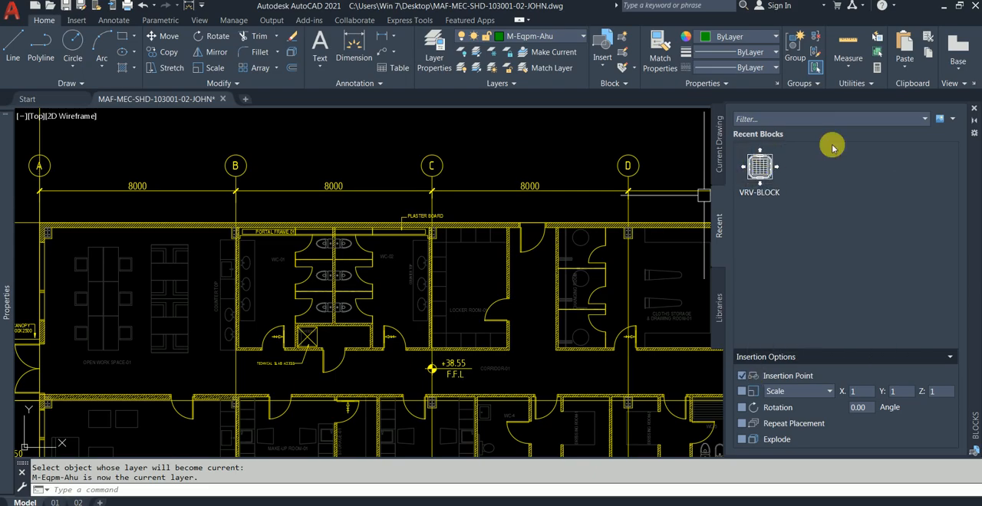
{"action": "left_click", "coordinate": [973, 110]}
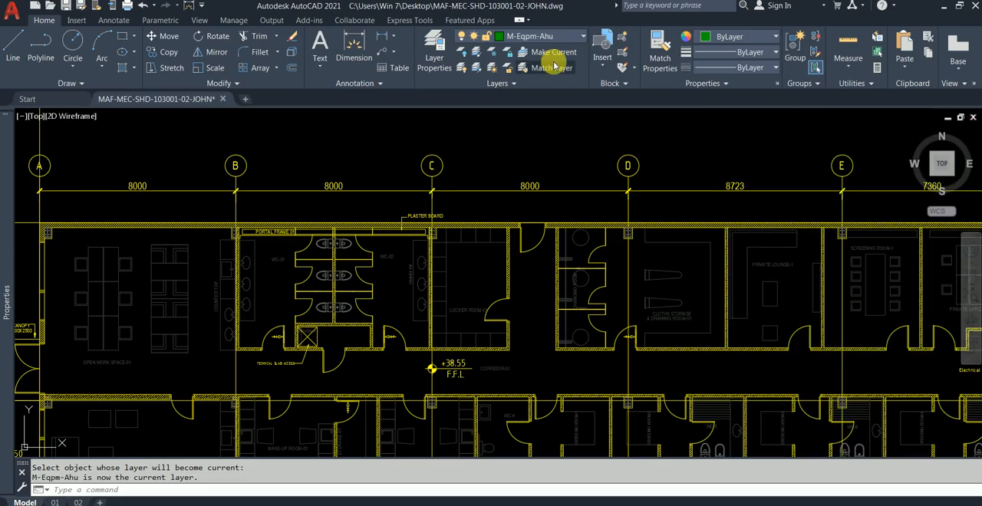
{"action": "left_click", "coordinate": [621, 84]}
{"action": "left_click", "coordinate": [601, 69]}
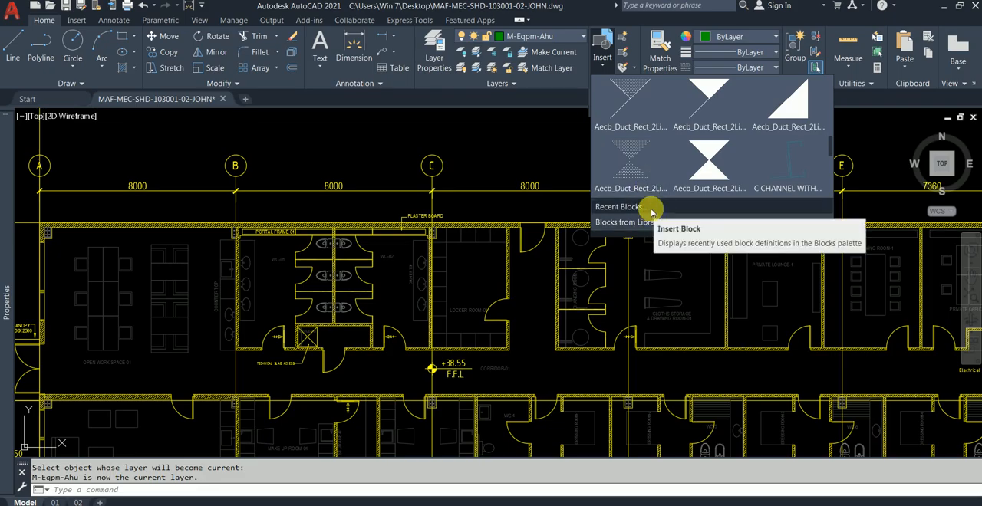
{"action": "left_click", "coordinate": [495, 132]}
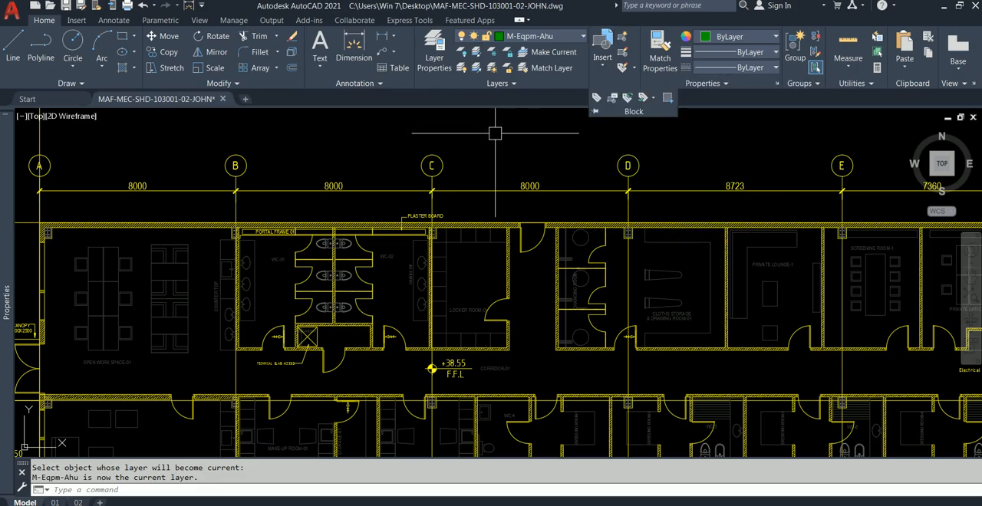
Try to insert VRV-BLOCK from the recent blocks beside the WC-01 counter top, and undo the placement.
{"action": "type", "text": "INSERT"}
{"action": "key", "text": "Return"}
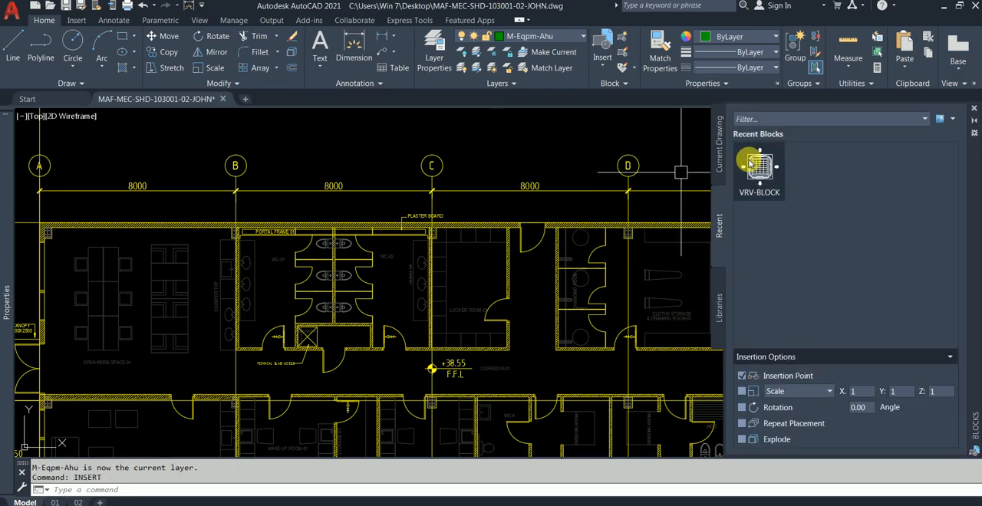
{"action": "left_click", "coordinate": [721, 149]}
{"action": "left_click", "coordinate": [725, 206]}
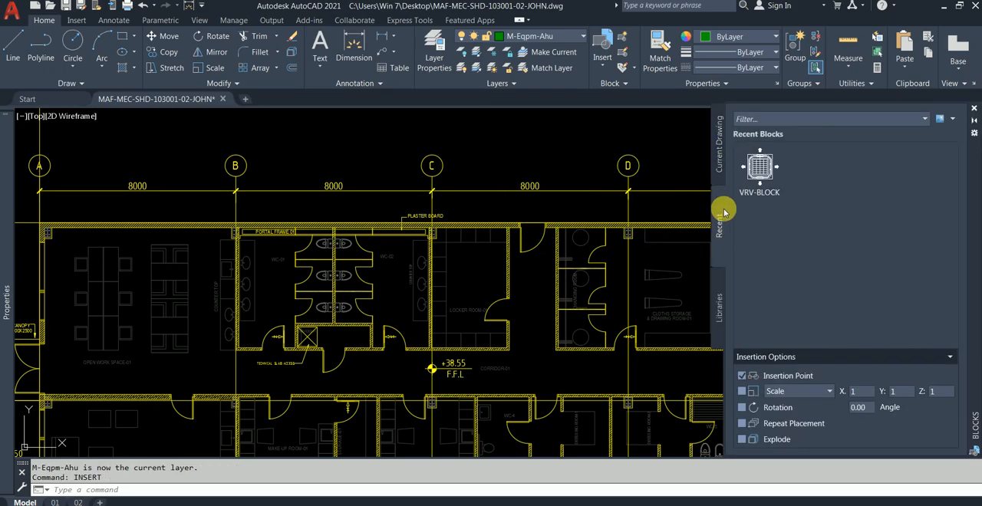
{"action": "right_click", "coordinate": [756, 164]}
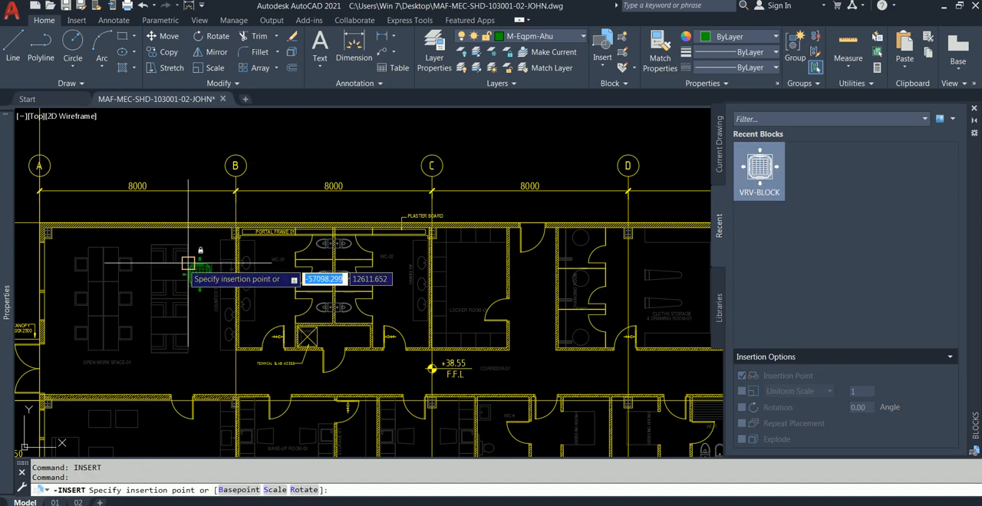
{"action": "scroll", "coordinate": [199, 265], "scroll_direction": "up", "scroll_amount": 4}
{"action": "scroll", "coordinate": [203, 267], "scroll_direction": "down", "scroll_amount": 3}
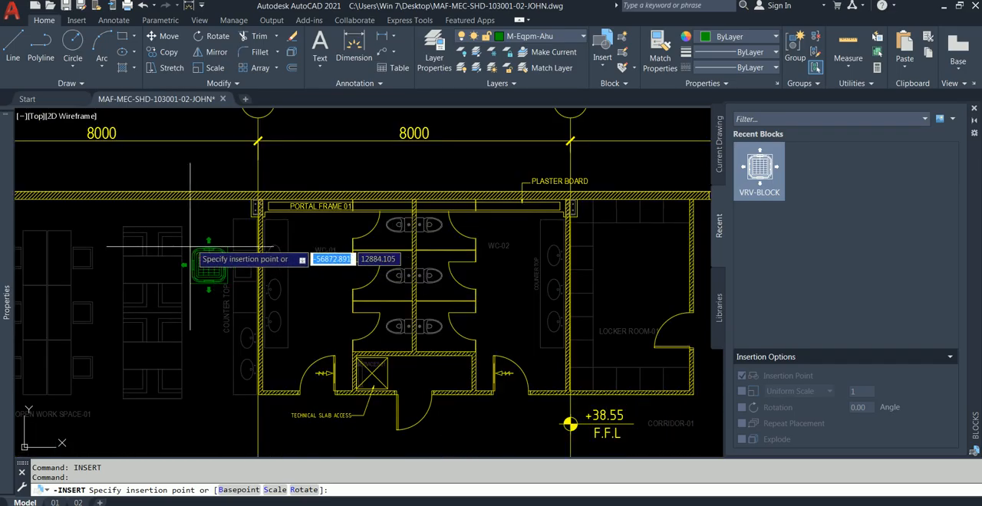
{"action": "scroll", "coordinate": [198, 249], "scroll_direction": "up", "scroll_amount": 2}
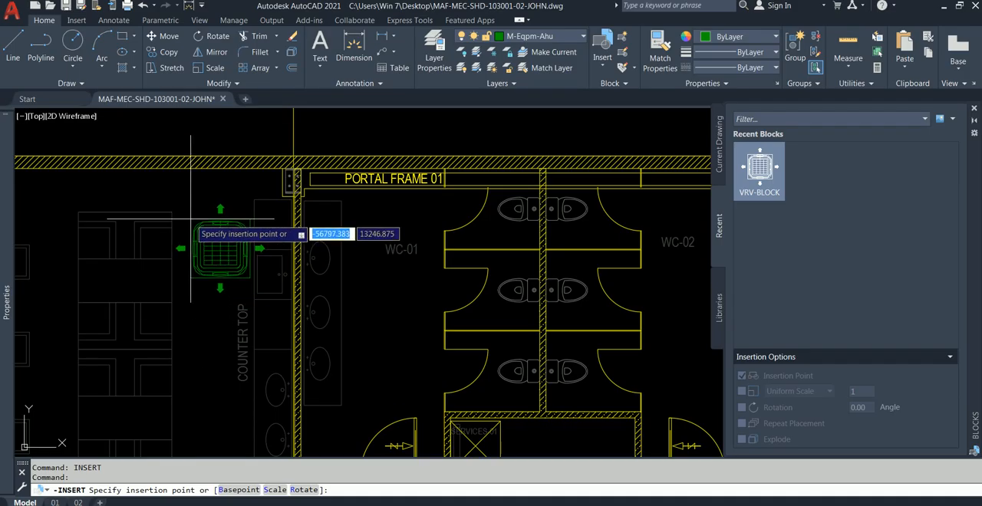
{"action": "right_click", "coordinate": [191, 219]}
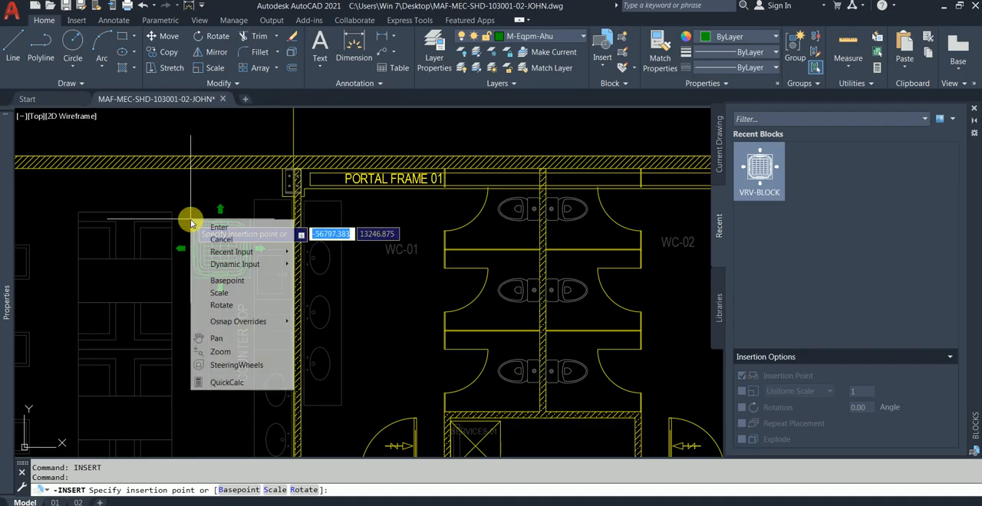
{"action": "mouse_move", "coordinate": [271, 264]}
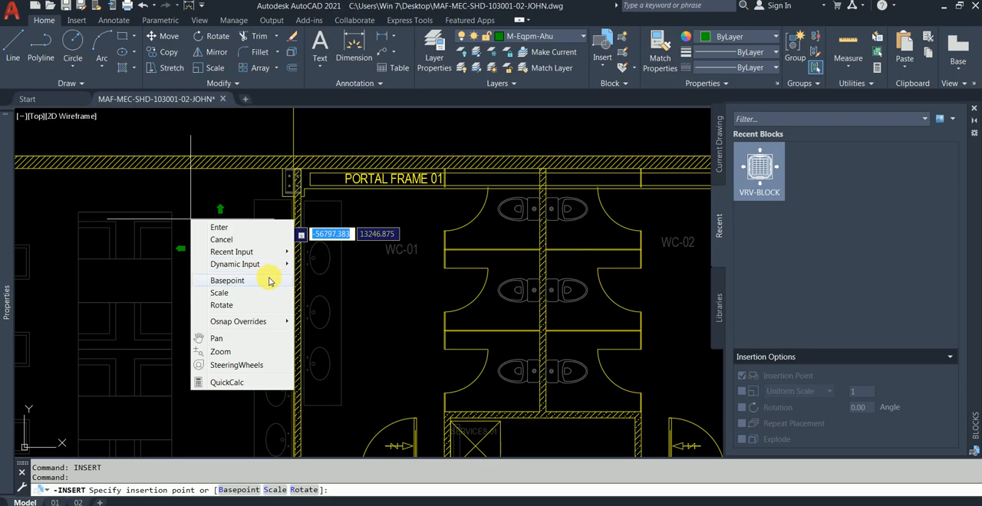
{"action": "left_click", "coordinate": [172, 269]}
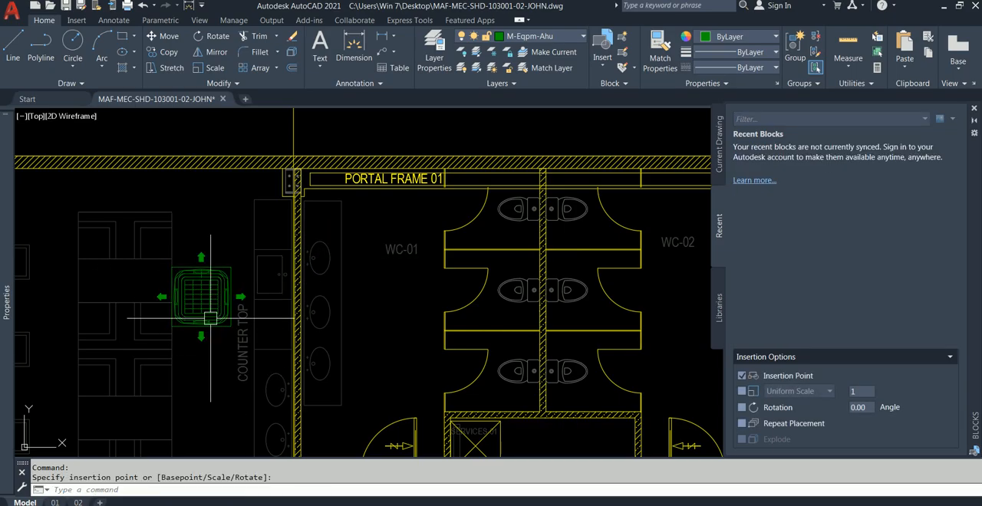
{"action": "key", "text": "ctrl+z"}
{"action": "left_click", "coordinate": [721, 156]}
{"action": "left_click", "coordinate": [721, 202]}
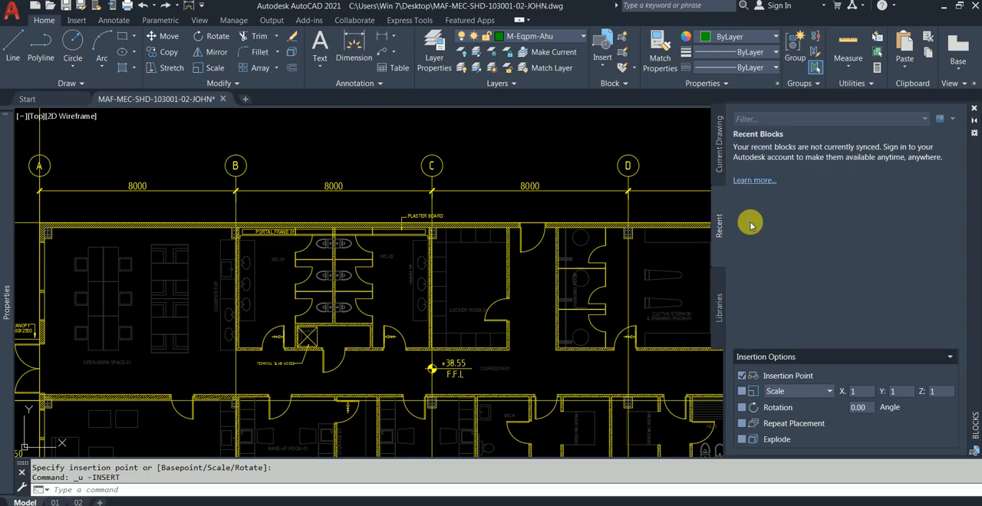
{"action": "left_click", "coordinate": [720, 290]}
{"action": "left_click", "coordinate": [719, 228]}
{"action": "left_click", "coordinate": [721, 151]}
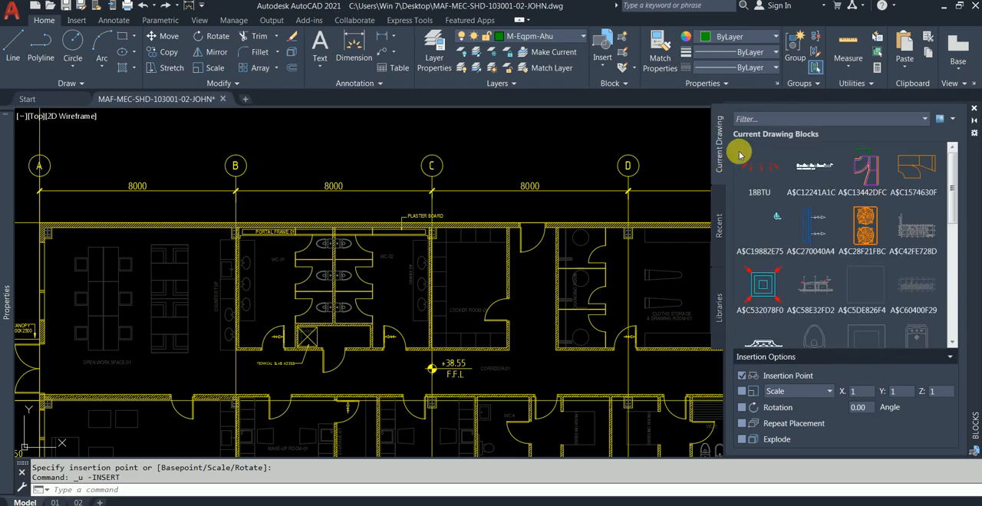
{"action": "left_click", "coordinate": [974, 108]}
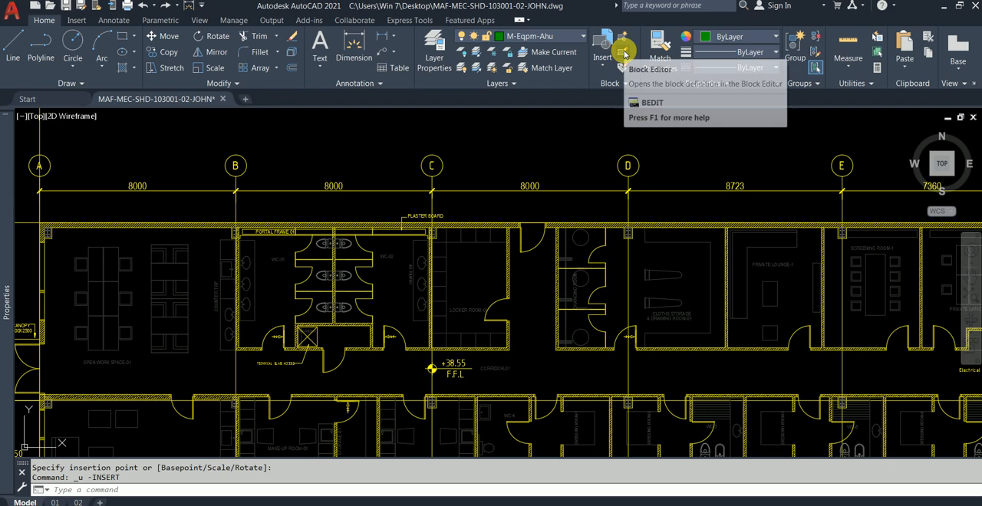
{"action": "left_click", "coordinate": [627, 86]}
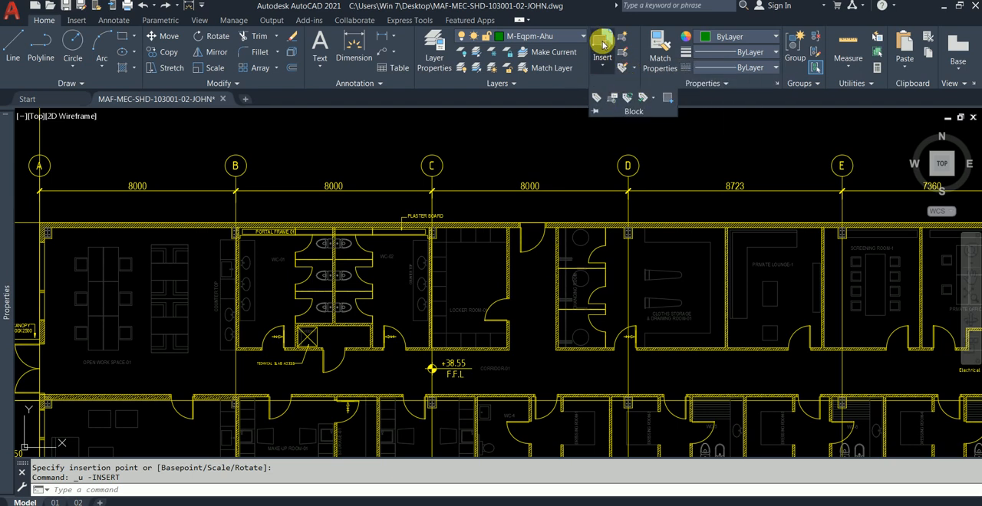
Filter the current drawing's blocks by "VR" and start inserting VRV-BLOCK.
{"action": "left_click", "coordinate": [603, 49]}
{"action": "scroll", "coordinate": [637, 207], "scroll_direction": "down", "scroll_amount": 2}
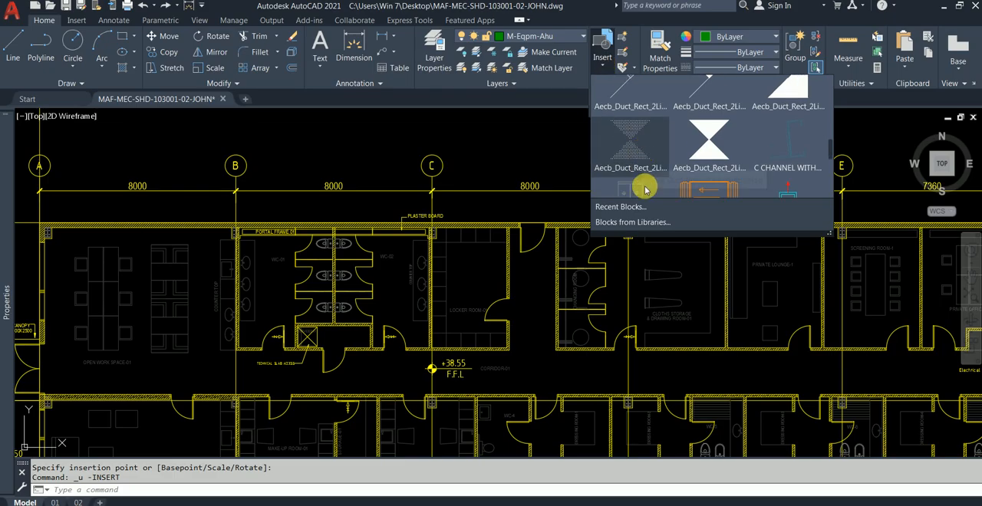
{"action": "left_click", "coordinate": [641, 207]}
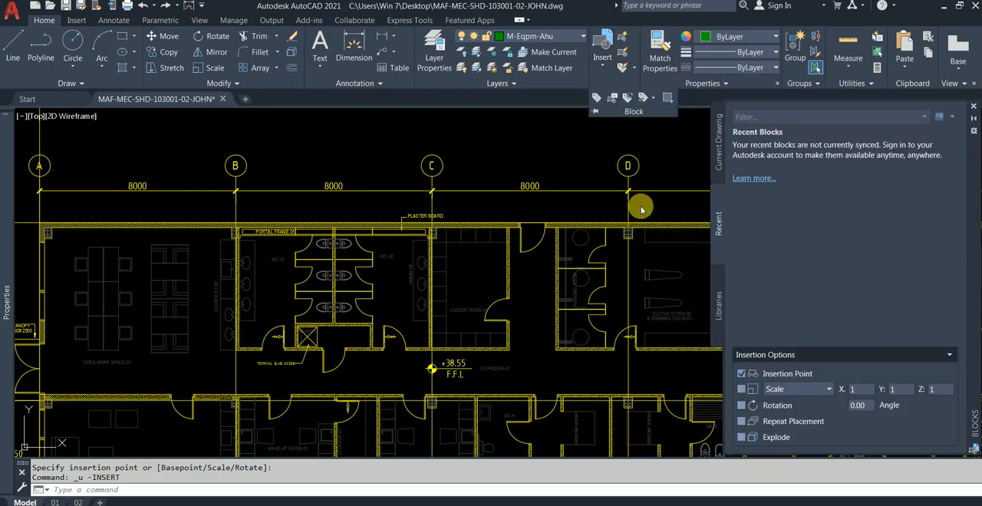
{"action": "left_click", "coordinate": [717, 146]}
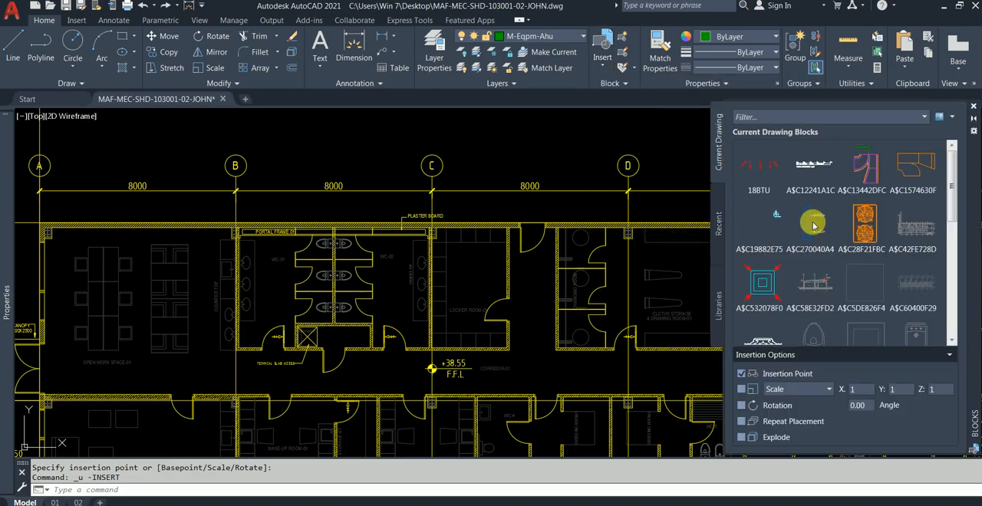
{"action": "left_click", "coordinate": [798, 117]}
{"action": "type", "text": "VR*"}
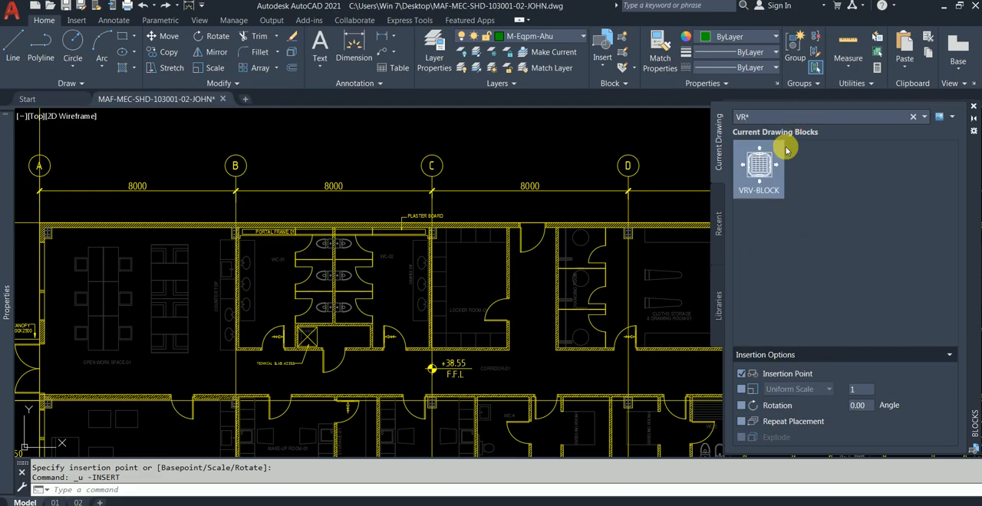
{"action": "right_click", "coordinate": [768, 163]}
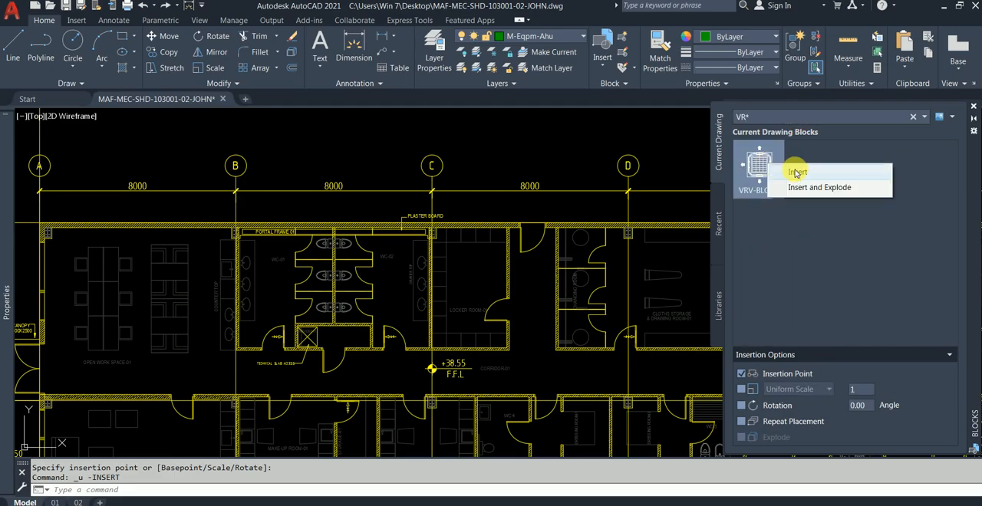
{"action": "left_click", "coordinate": [797, 172]}
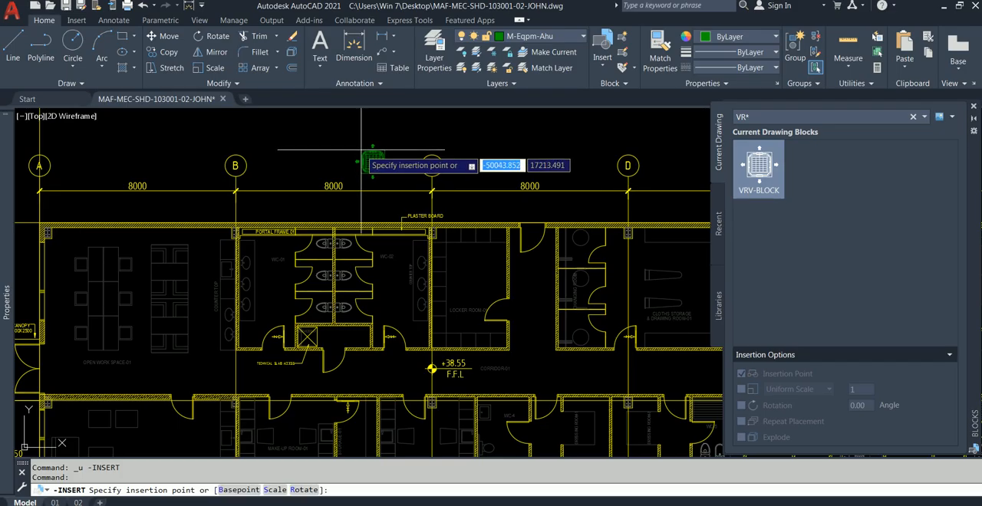
Set the block's base point midway between the midpoints of its upper and lower edges.
{"action": "scroll", "coordinate": [306, 269], "scroll_direction": "up", "scroll_amount": 6}
{"action": "scroll", "coordinate": [219, 199], "scroll_direction": "down", "scroll_amount": 3}
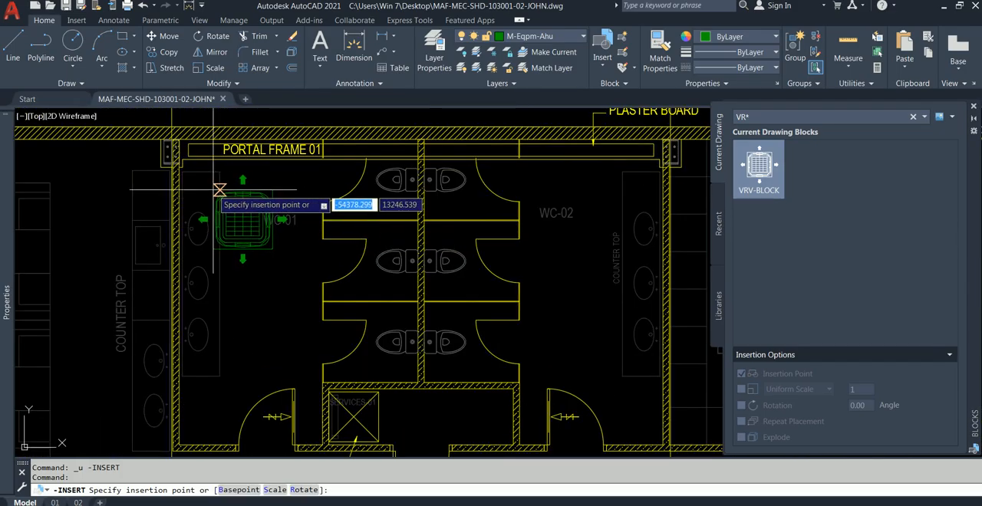
{"action": "left_click", "coordinate": [230, 489]}
{"action": "scroll", "coordinate": [230, 276], "scroll_direction": "down", "scroll_amount": 5}
{"action": "scroll", "coordinate": [237, 362], "scroll_direction": "up", "scroll_amount": 4}
{"action": "scroll", "coordinate": [234, 349], "scroll_direction": "up", "scroll_amount": 5}
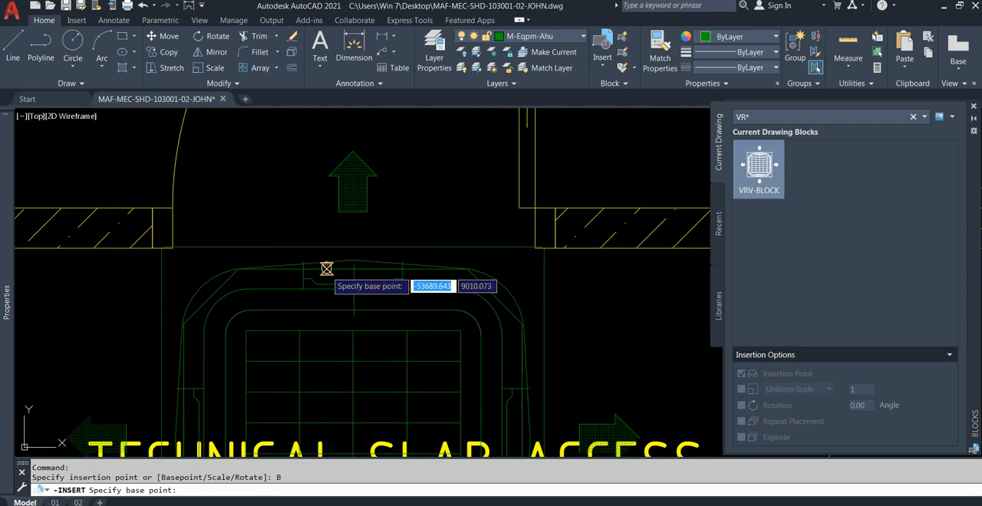
{"action": "scroll", "coordinate": [326, 268], "scroll_direction": "down", "scroll_amount": 4}
{"action": "right_click", "coordinate": [305, 188], "text": "shift"}
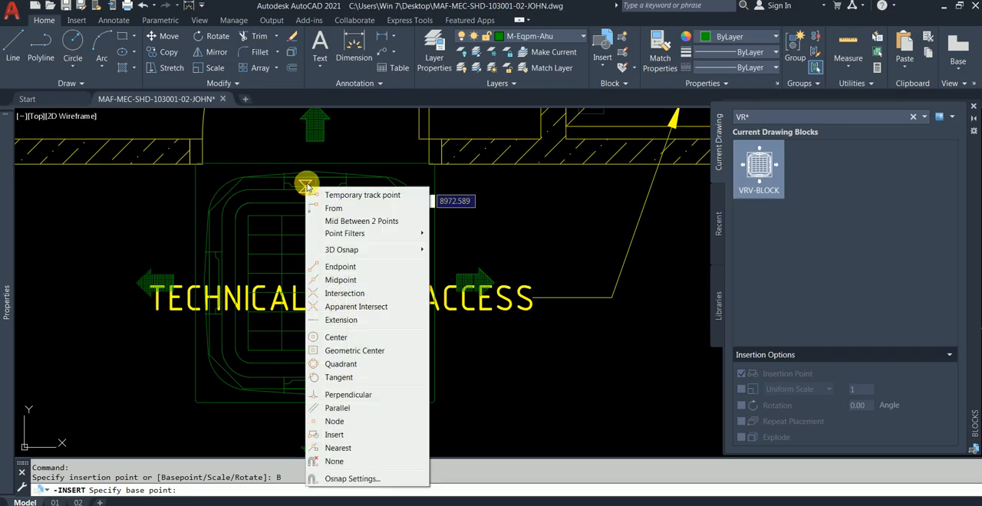
{"action": "left_click", "coordinate": [364, 221]}
{"action": "left_click", "coordinate": [316, 178]}
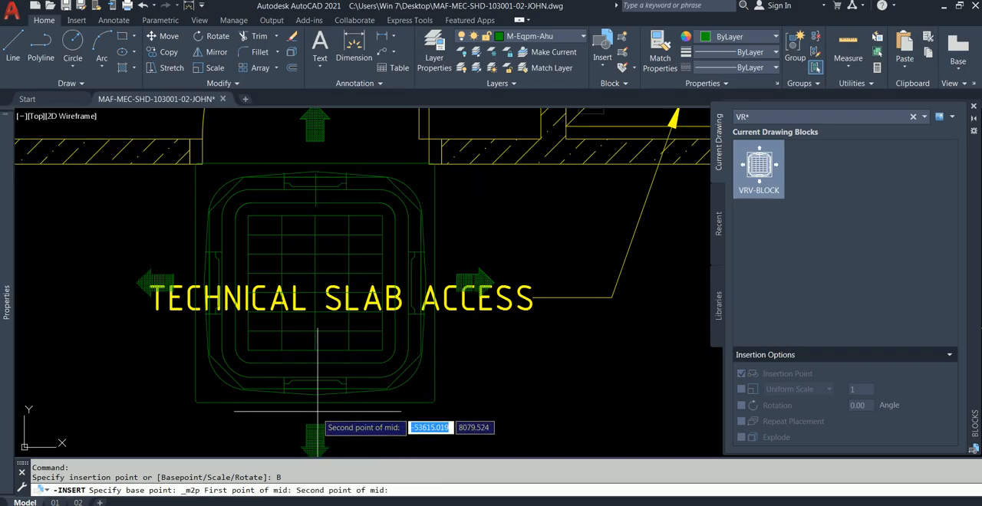
{"action": "left_click", "coordinate": [317, 402]}
Check the noted offsets in Notepad, return to AutoCAD and start the From option for the insertion point near gridline B.
{"action": "scroll", "coordinate": [336, 233], "scroll_direction": "down", "scroll_amount": 4}
{"action": "middle_click_drag", "start_coordinate": [336, 232], "coordinate": [429, 340]}
{"action": "scroll", "coordinate": [397, 252], "scroll_direction": "down", "scroll_amount": 4}
{"action": "middle_click_drag", "start_coordinate": [384, 197], "coordinate": [387, 355]}
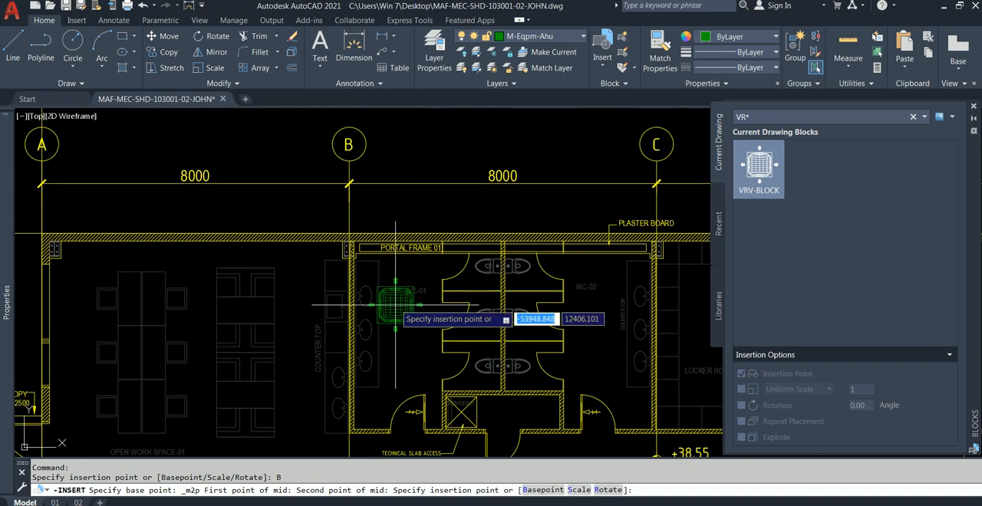
{"action": "mouse_move", "coordinate": [482, 505]}
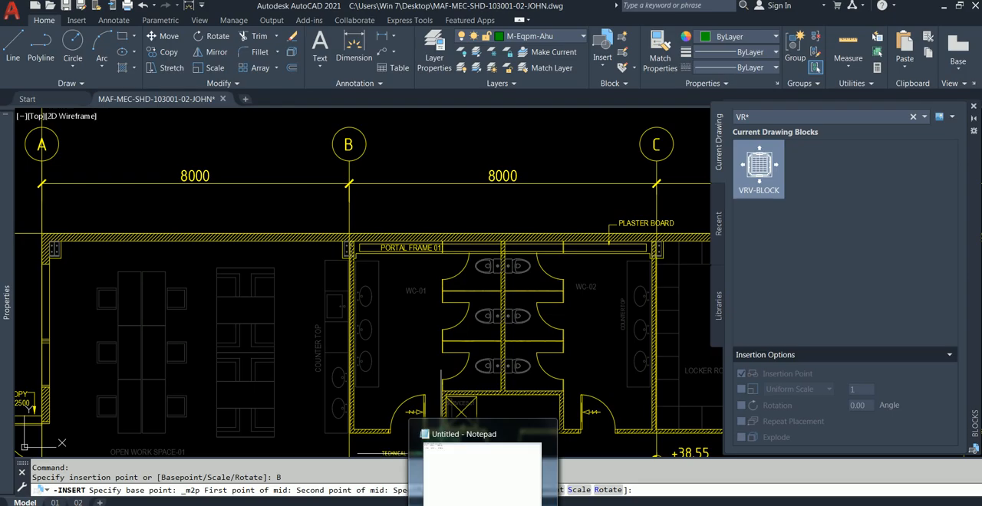
{"action": "left_click", "coordinate": [482, 472]}
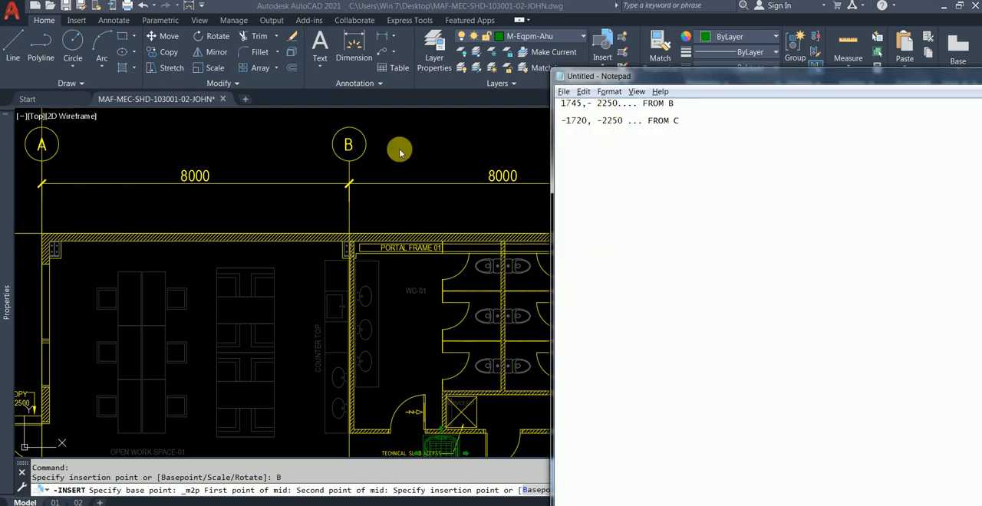
{"action": "left_click", "coordinate": [450, 161]}
{"action": "type", "text": "FRO"}
{"action": "key", "text": "Return"}
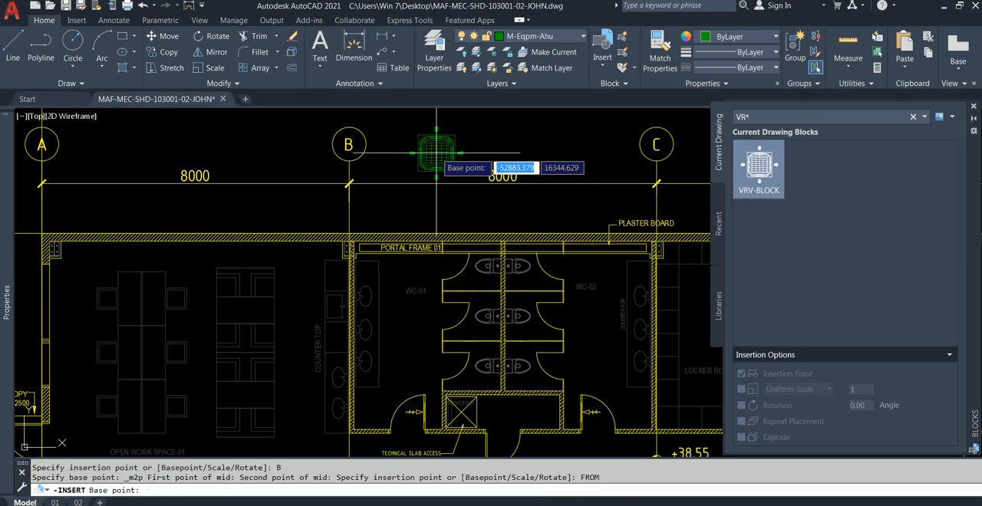
Examine in the reference drawing where the 1745 and 2250 dimensions locating the WC-01 unit start near gridline B.
{"action": "scroll", "coordinate": [386, 245], "scroll_direction": "up", "scroll_amount": 3}
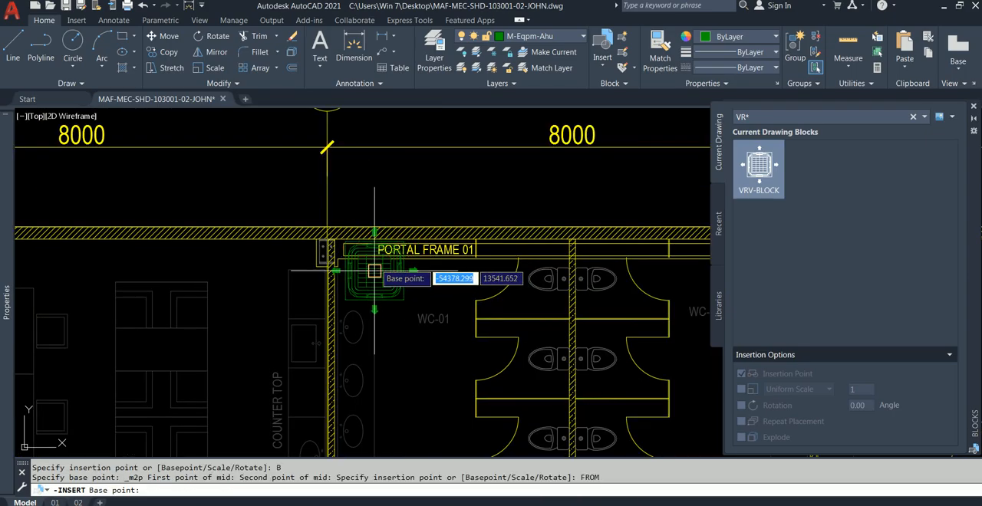
{"action": "scroll", "coordinate": [330, 276], "scroll_direction": "up", "scroll_amount": 2}
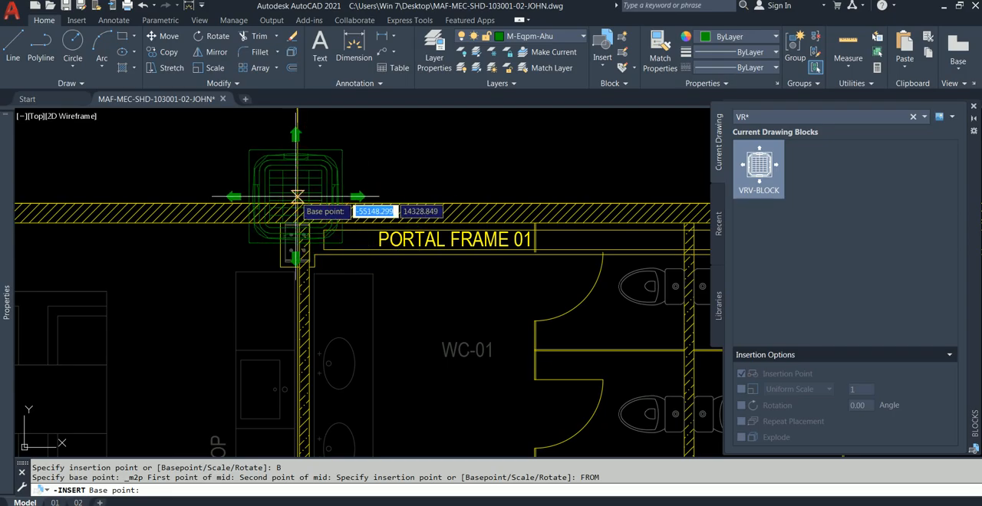
{"action": "scroll", "coordinate": [295, 201], "scroll_direction": "up", "scroll_amount": 3}
{"action": "scroll", "coordinate": [378, 223], "scroll_direction": "down", "scroll_amount": 6}
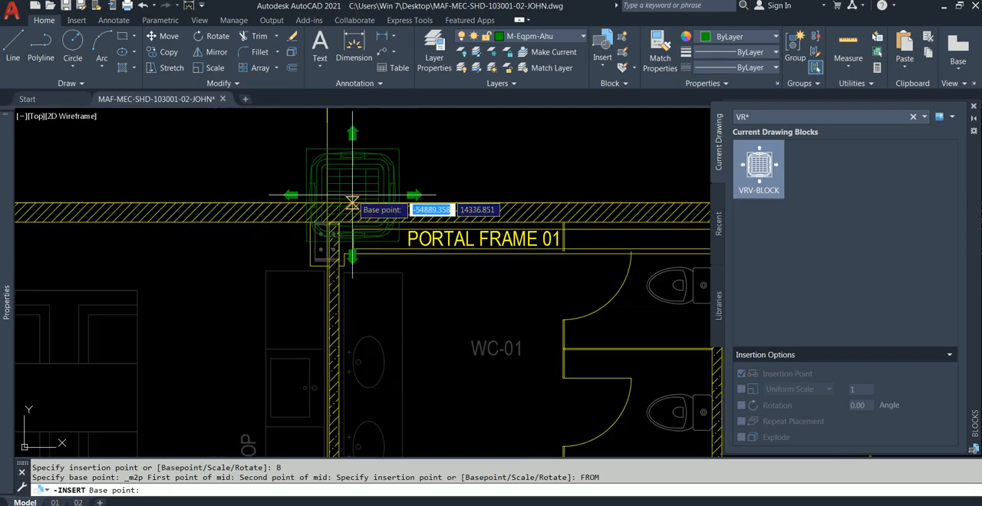
{"action": "middle_click_drag", "start_coordinate": [378, 222], "coordinate": [187, 234]}
{"action": "scroll", "coordinate": [455, 233], "scroll_direction": "down", "scroll_amount": 2}
{"action": "middle_click_drag", "start_coordinate": [491, 228], "coordinate": [310, 234]}
{"action": "scroll", "coordinate": [522, 229], "scroll_direction": "up", "scroll_amount": 4}
{"action": "scroll", "coordinate": [522, 230], "scroll_direction": "up", "scroll_amount": 5}
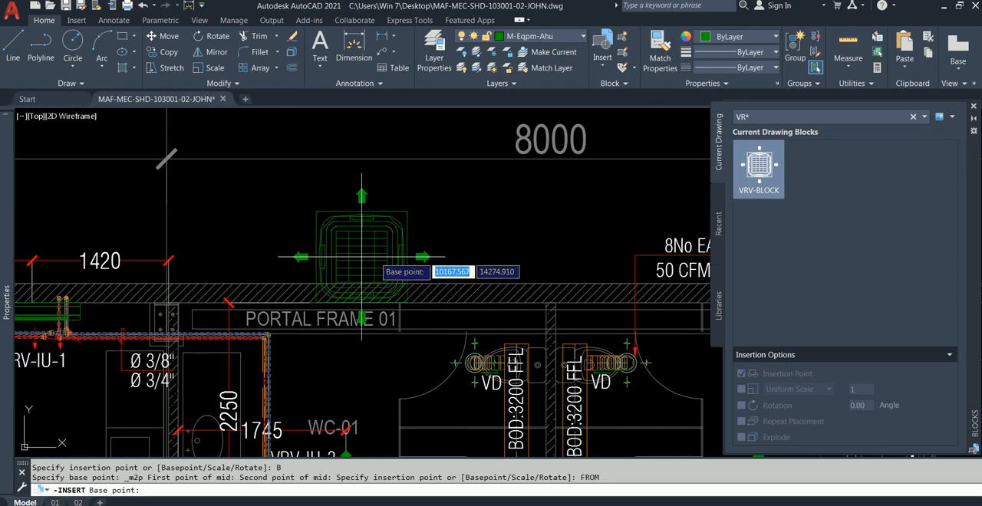
{"action": "scroll", "coordinate": [250, 260], "scroll_direction": "up", "scroll_amount": 2}
{"action": "middle_click_drag", "start_coordinate": [253, 257], "coordinate": [348, 164]}
{"action": "scroll", "coordinate": [430, 183], "scroll_direction": "down", "scroll_amount": 3}
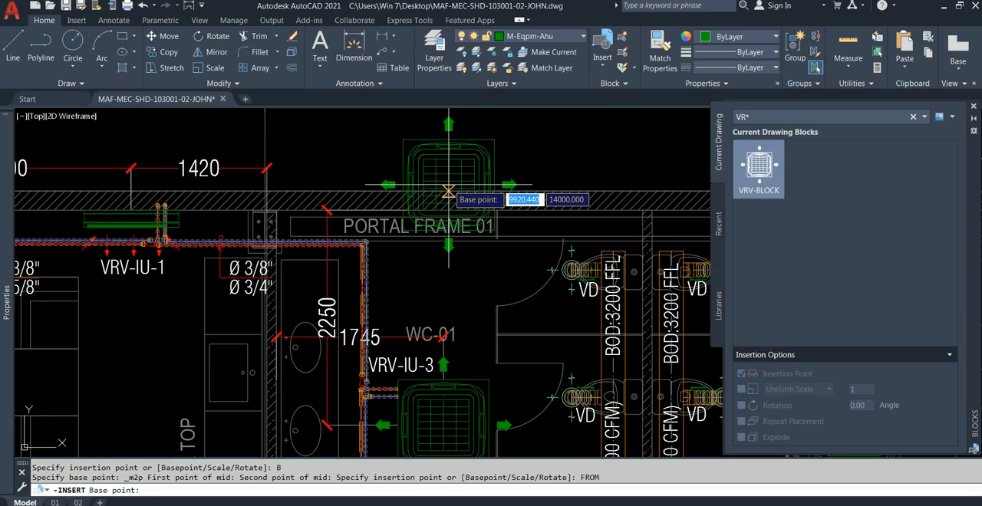
{"action": "scroll", "coordinate": [318, 203], "scroll_direction": "up", "scroll_amount": 5}
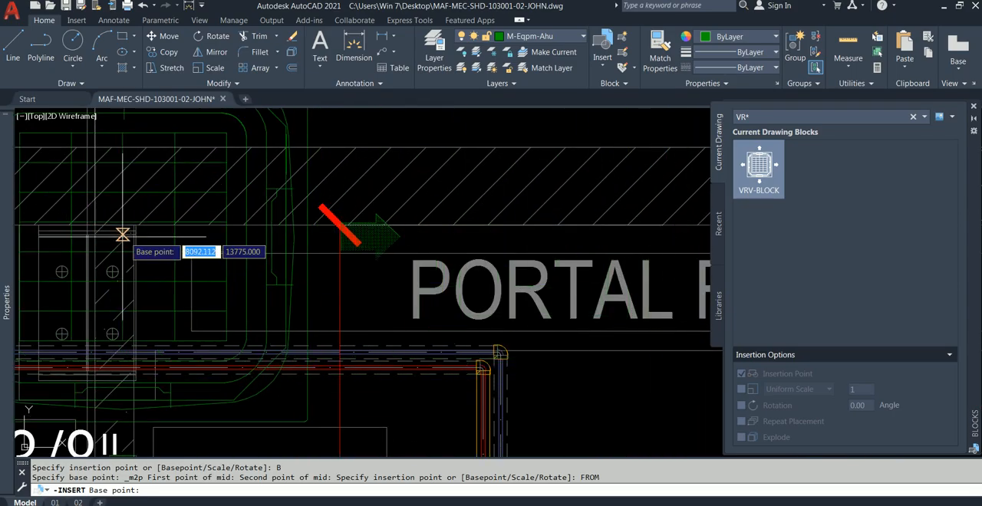
{"action": "scroll", "coordinate": [111, 227], "scroll_direction": "down", "scroll_amount": 2}
{"action": "middle_click_drag", "start_coordinate": [200, 216], "coordinate": [261, 106]}
{"action": "mouse_move", "coordinate": [313, 130]}
{"action": "middle_mouse_down"}
{"action": "mouse_move", "coordinate": [286, 99]}
{"action": "mouse_move", "coordinate": [286, 180]}
{"action": "mouse_move", "coordinate": [301, 224]}
{"action": "mouse_move", "coordinate": [311, 68]}
{"action": "mouse_move", "coordinate": [315, 145]}
{"action": "middle_mouse_up"}
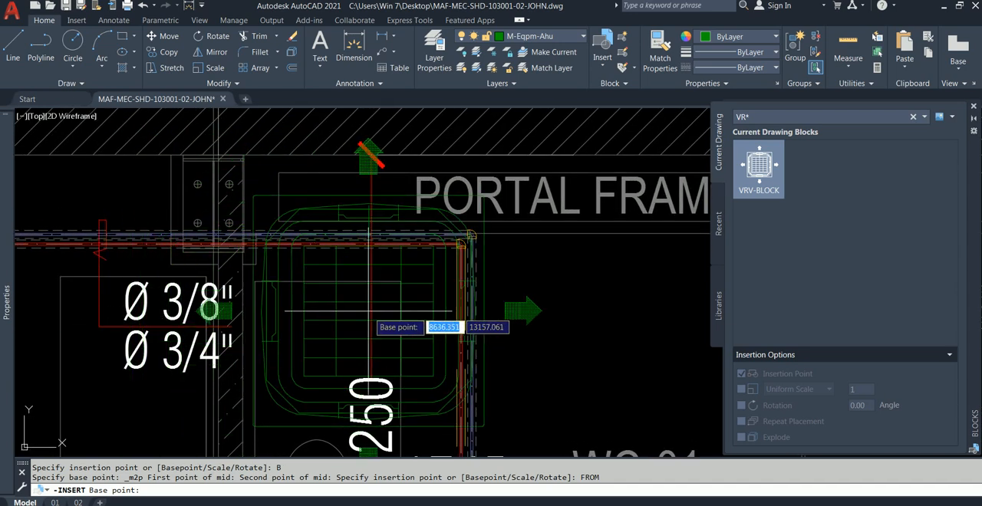
{"action": "scroll", "coordinate": [292, 161], "scroll_direction": "up", "scroll_amount": 6}
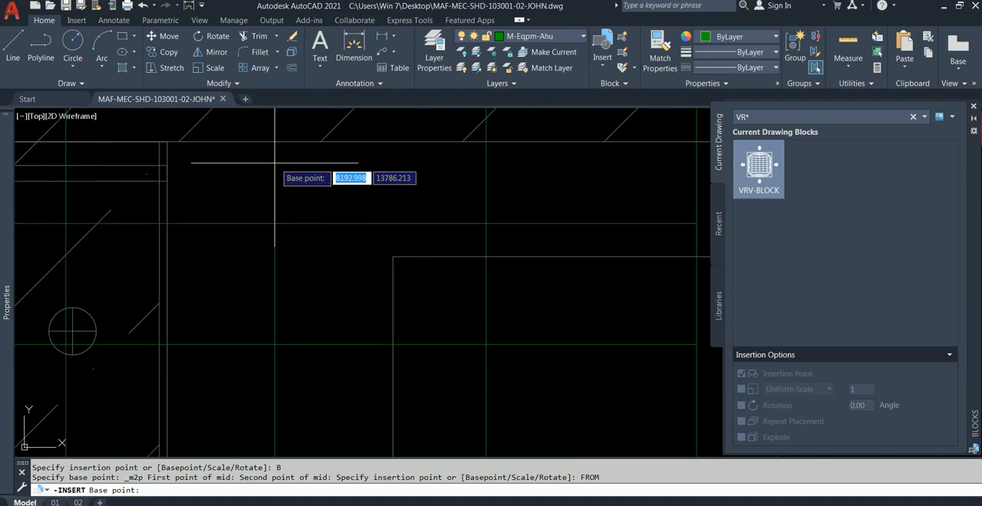
{"action": "scroll", "coordinate": [152, 141], "scroll_direction": "down", "scroll_amount": 6}
{"action": "mouse_move", "coordinate": [209, 296]}
{"action": "middle_mouse_down"}
{"action": "mouse_move", "coordinate": [208, 220]}
{"action": "mouse_move", "coordinate": [244, 121]}
{"action": "middle_mouse_up"}
{"action": "scroll", "coordinate": [306, 226], "scroll_direction": "down", "scroll_amount": 2}
{"action": "scroll", "coordinate": [213, 335], "scroll_direction": "up", "scroll_amount": 2}
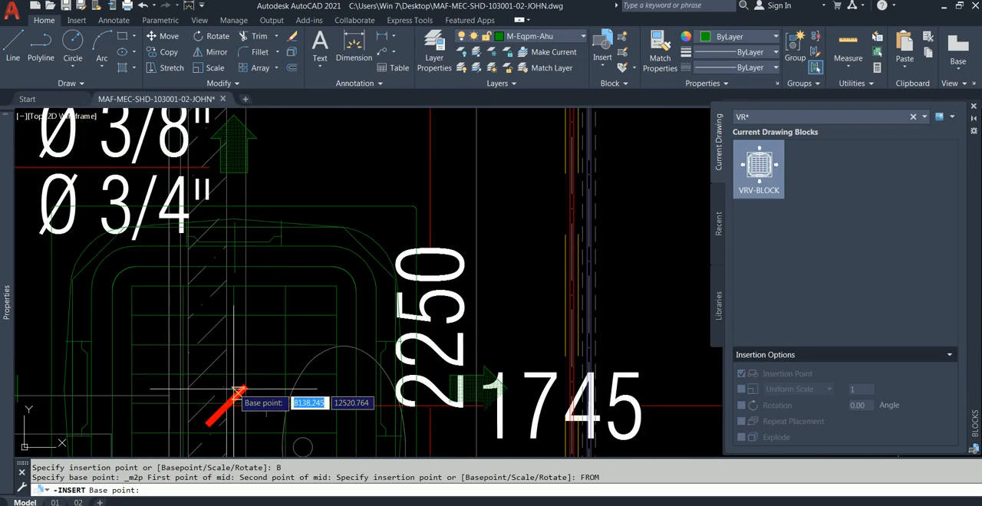
{"action": "middle_click_drag", "start_coordinate": [249, 231], "coordinate": [298, 439]}
{"action": "middle_click_drag", "start_coordinate": [319, 244], "coordinate": [338, 330]}
{"action": "scroll", "coordinate": [287, 206], "scroll_direction": "down", "scroll_amount": 6}
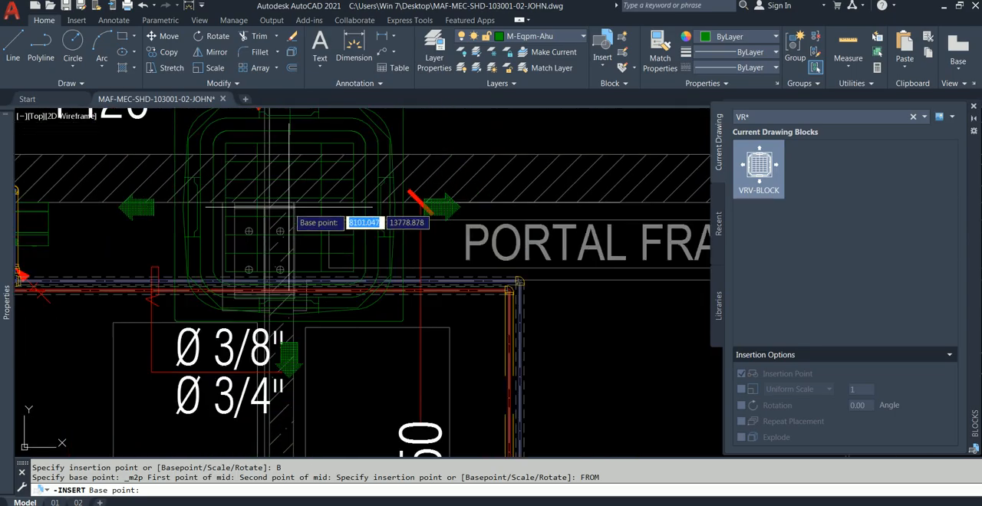
{"action": "middle_click_drag", "start_coordinate": [174, 202], "coordinate": [540, 221]}
{"action": "scroll", "coordinate": [226, 223], "scroll_direction": "down", "scroll_amount": 8}
{"action": "middle_click_drag", "start_coordinate": [175, 226], "coordinate": [366, 225]}
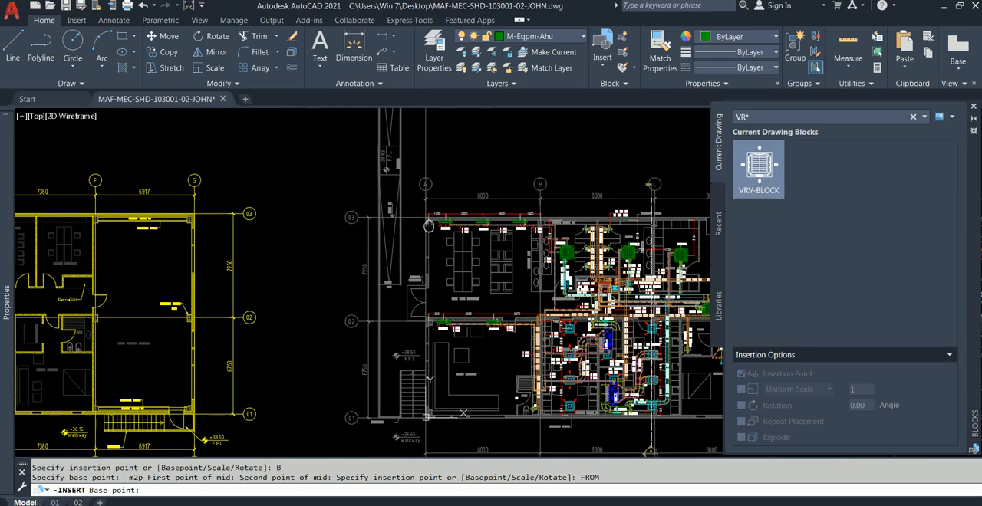
Return to the working plan and pick the inner wall corner near gridline B in WC-01 as the From reference point.
{"action": "middle_click_drag", "start_coordinate": [114, 197], "coordinate": [506, 147]}
{"action": "scroll", "coordinate": [126, 174], "scroll_direction": "up", "scroll_amount": 7}
{"action": "middle_click_drag", "start_coordinate": [220, 249], "coordinate": [220, 273]}
{"action": "scroll", "coordinate": [219, 162], "scroll_direction": "up", "scroll_amount": 3}
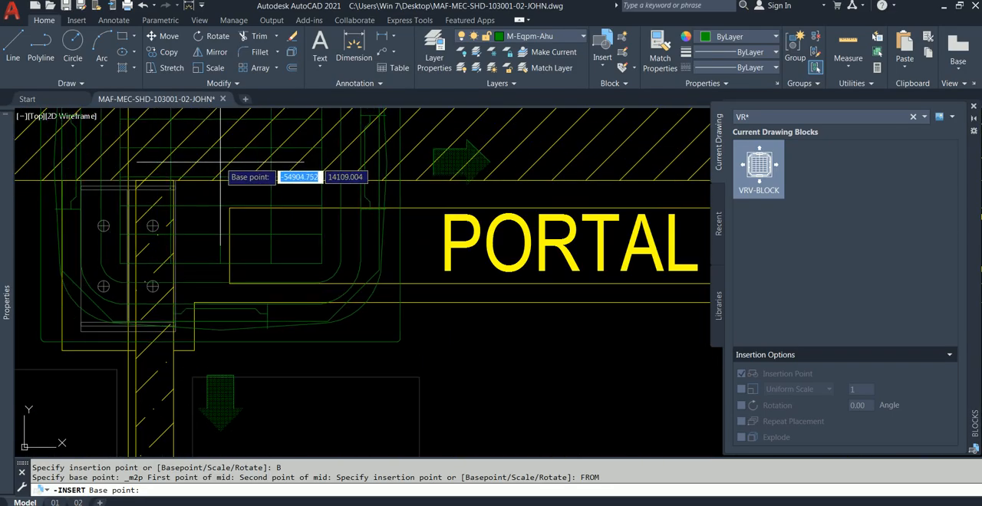
{"action": "scroll", "coordinate": [184, 161], "scroll_direction": "up", "scroll_amount": 5}
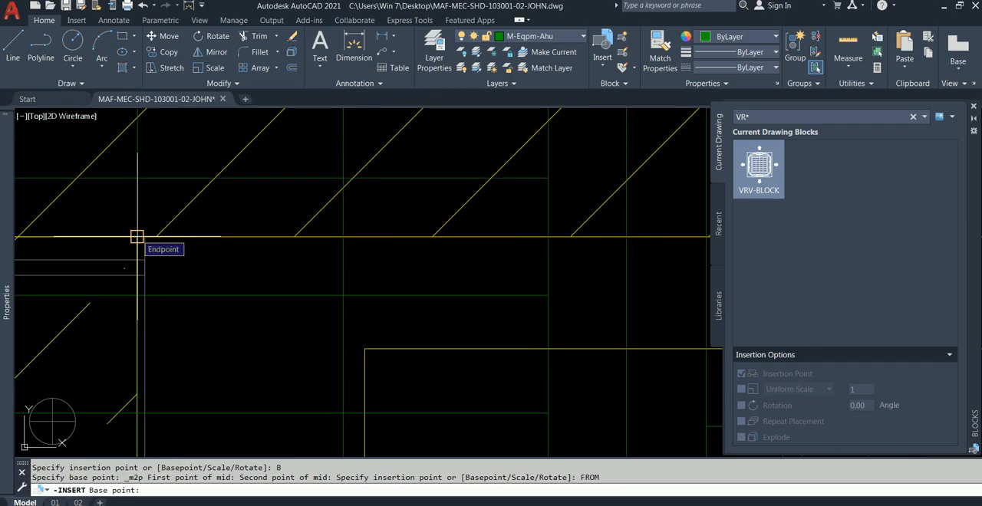
{"action": "left_click", "coordinate": [136, 237]}
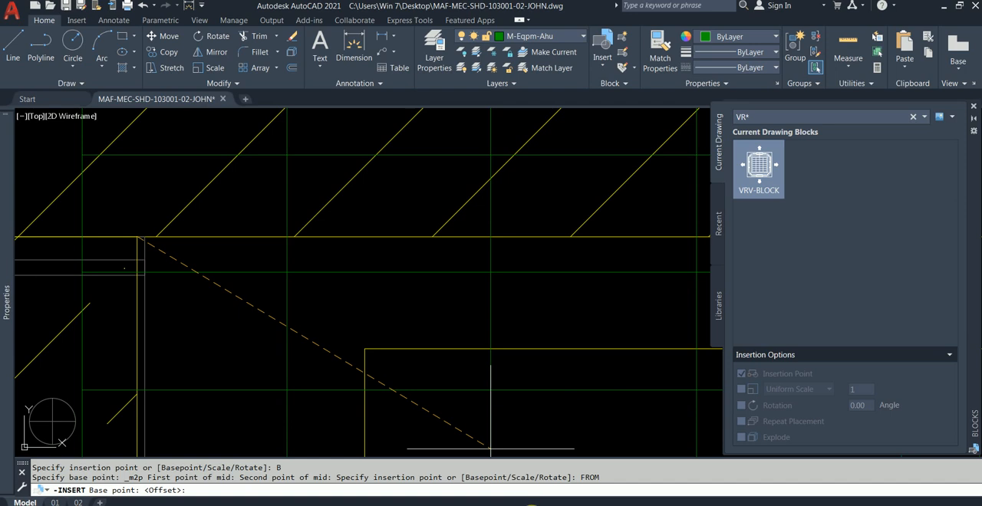
{"action": "scroll", "coordinate": [426, 345], "scroll_direction": "down", "scroll_amount": 3}
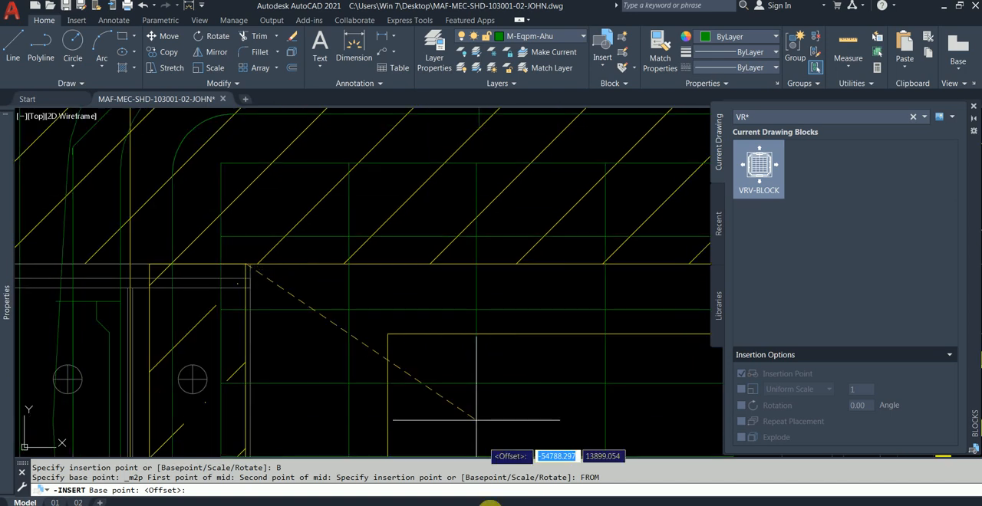
{"action": "key", "text": "alt+Tab"}
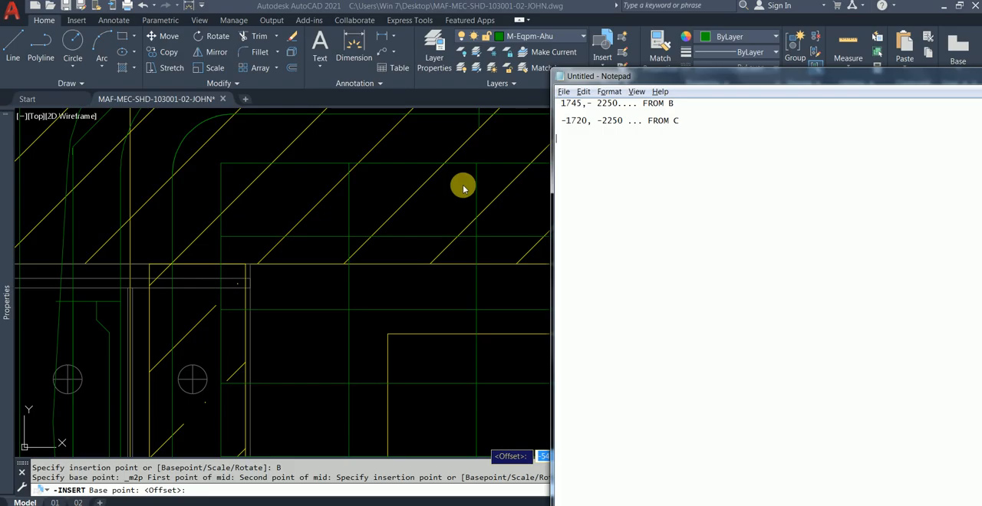
{"action": "key", "text": "alt+Tab"}
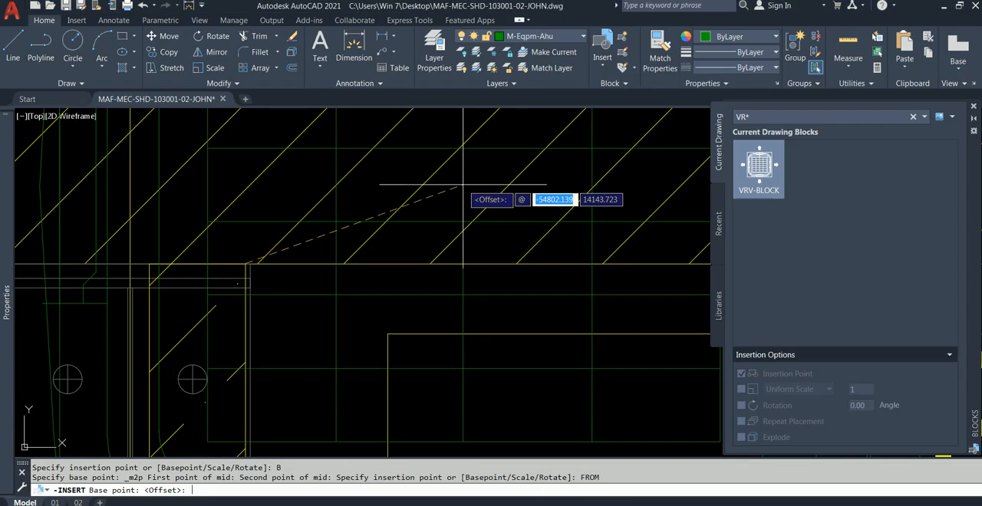
{"action": "type", "text": "@"}
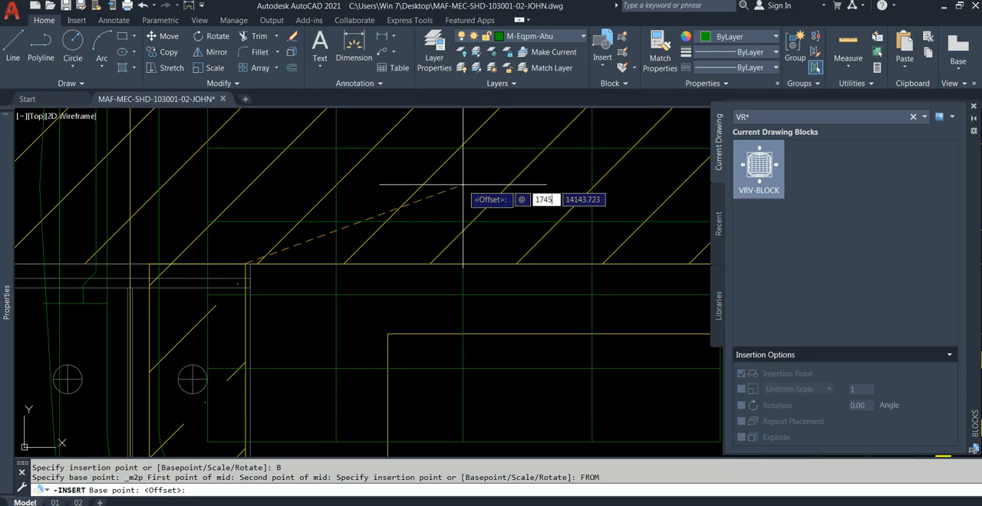
{"action": "key", "text": "Tab"}
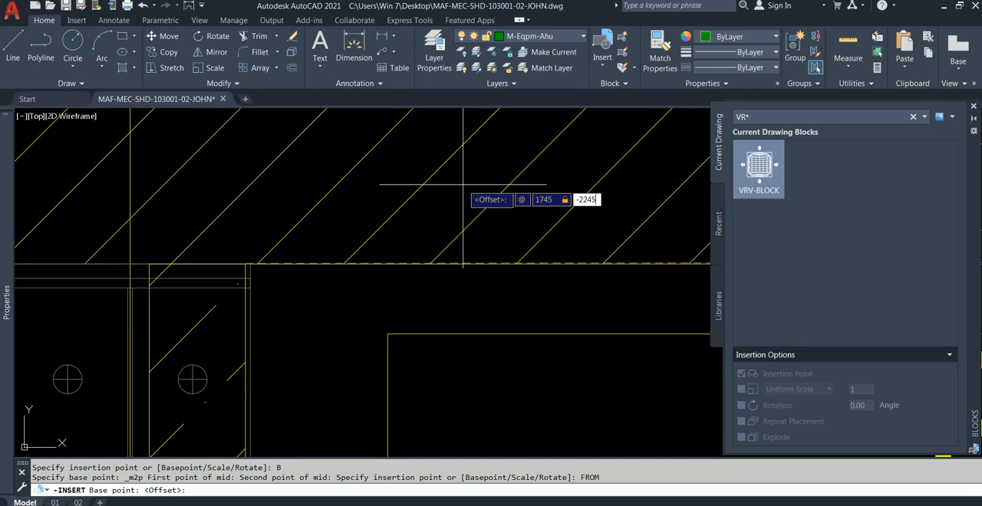
{"action": "key", "text": "alt+Tab"}
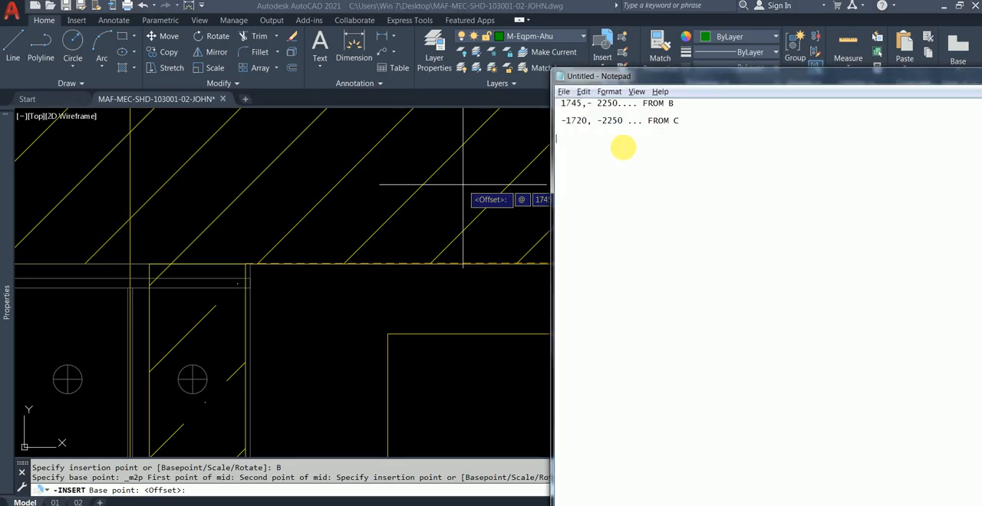
{"action": "key", "text": "alt+Tab"}
{"action": "key", "text": "Tab"}
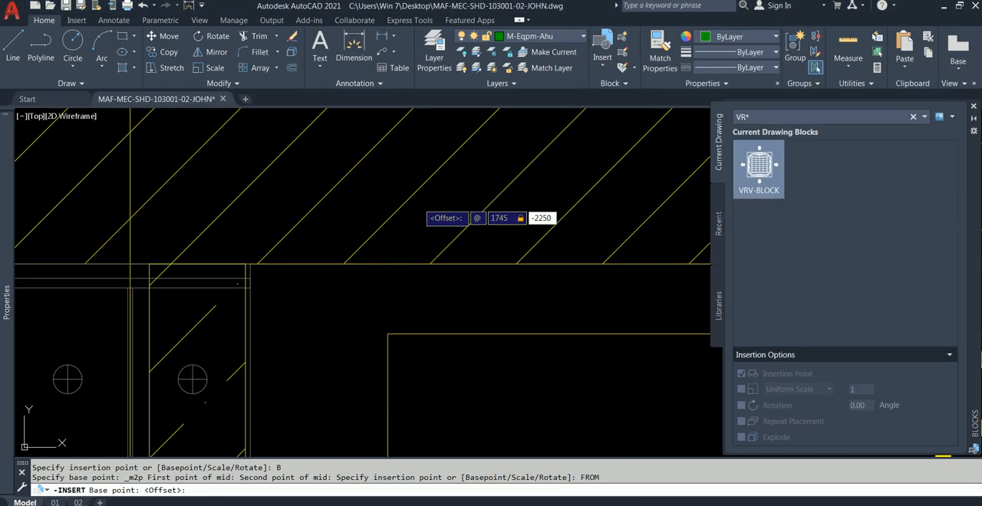
{"action": "key", "text": "Return"}
{"action": "scroll", "coordinate": [444, 200], "scroll_direction": "down", "scroll_amount": 8}
{"action": "middle_click_drag", "start_coordinate": [493, 230], "coordinate": [331, 117]}
{"action": "scroll", "coordinate": [386, 225], "scroll_direction": "down", "scroll_amount": 2}
{"action": "middle_click_drag", "start_coordinate": [398, 241], "coordinate": [316, 192]}
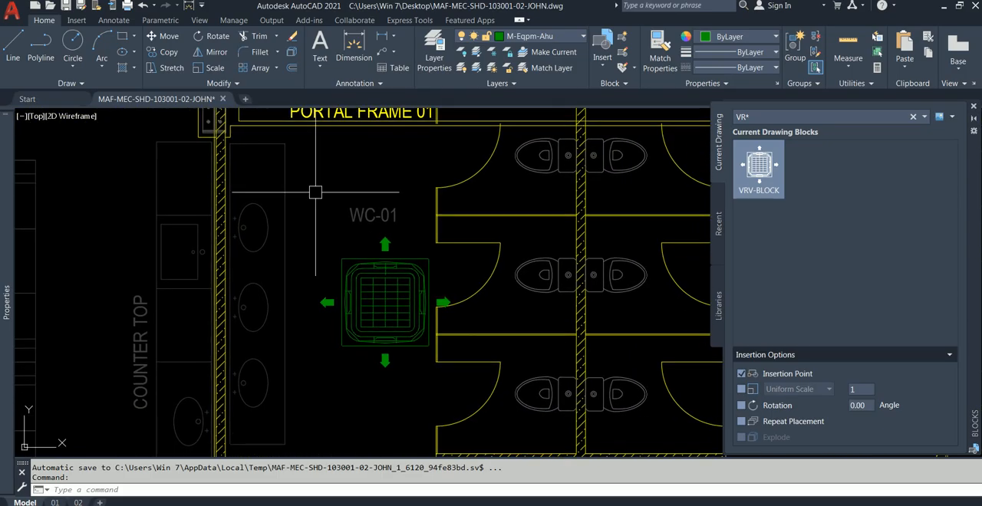
Switch to Notepad, tidy the gridline C offset to read -1720,-2250, select that pair and return to AutoCAD.
{"action": "scroll", "coordinate": [184, 263], "scroll_direction": "down", "scroll_amount": 3}
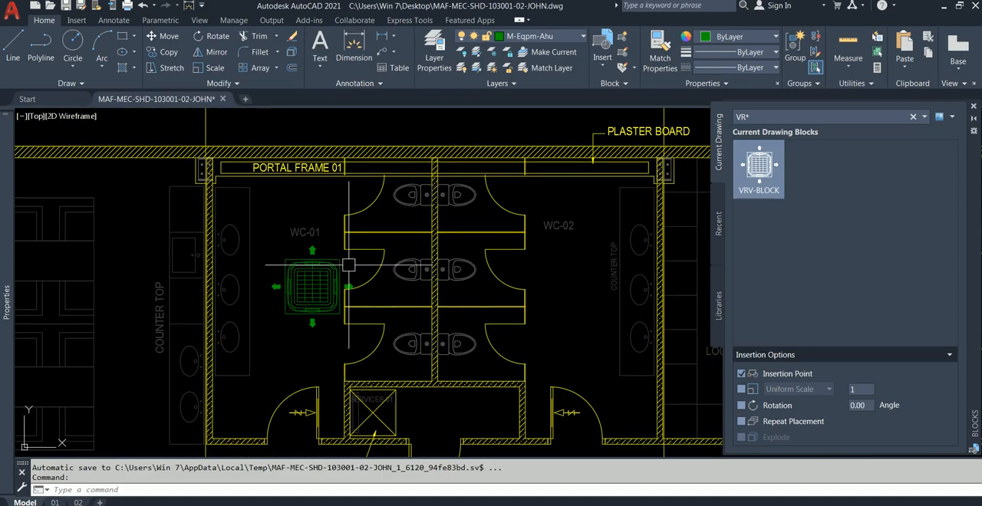
{"action": "middle_click_drag", "start_coordinate": [466, 247], "coordinate": [346, 286]}
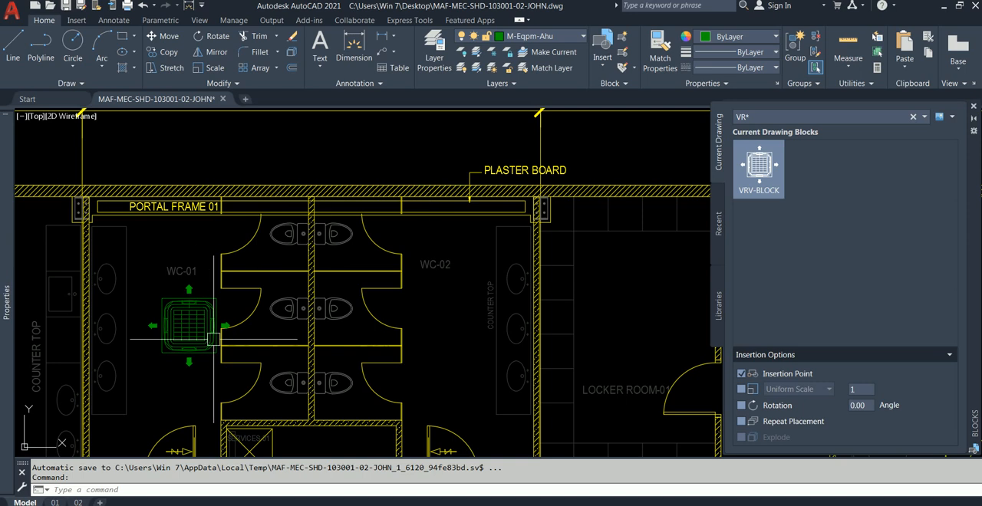
{"action": "middle_click_drag", "start_coordinate": [214, 338], "coordinate": [217, 261]}
{"action": "mouse_move", "coordinate": [340, 504]}
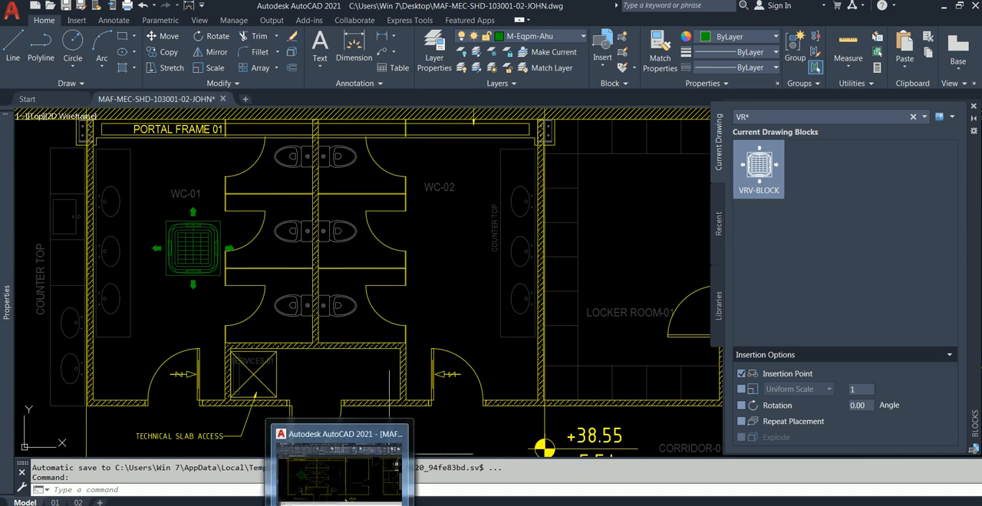
{"action": "left_click", "coordinate": [484, 505]}
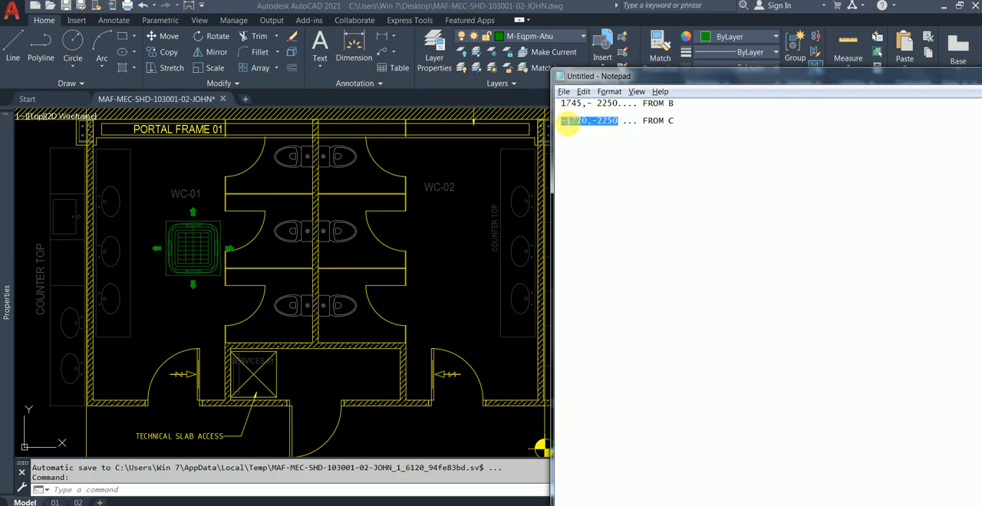
{"action": "left_click", "coordinate": [447, 201]}
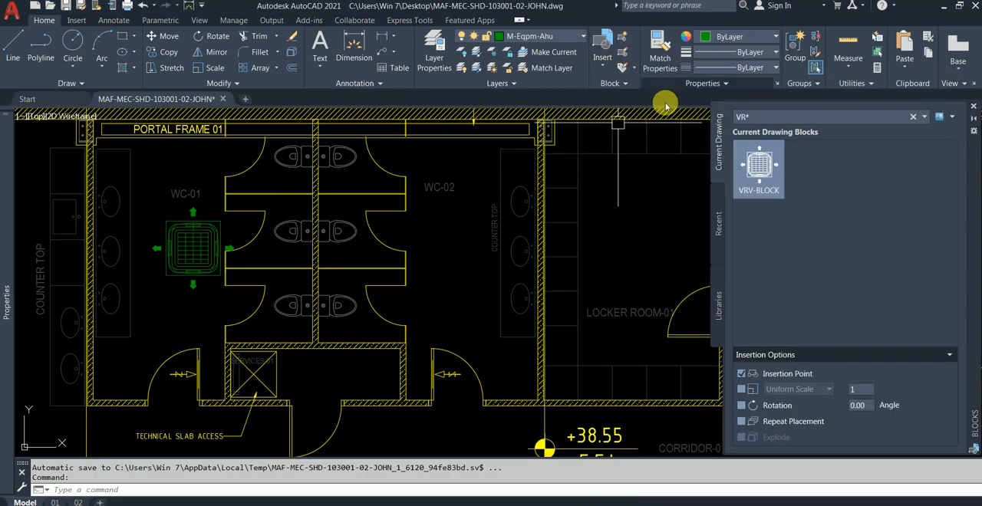
Start inserting another VRV-BLOCK for WC-02, with its base point midway between the midpoints of its upper and lower edges.
{"action": "right_click", "coordinate": [759, 159]}
{"action": "left_click", "coordinate": [771, 166]}
{"action": "type", "text": "B"}
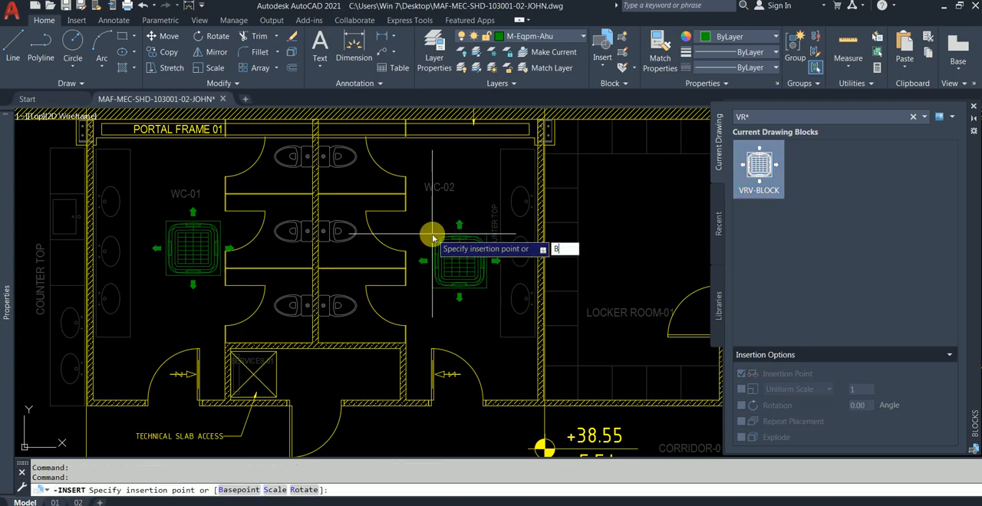
{"action": "key", "text": "Return"}
{"action": "scroll", "coordinate": [456, 238], "scroll_direction": "up", "scroll_amount": 8}
{"action": "scroll", "coordinate": [459, 257], "scroll_direction": "down", "scroll_amount": 2}
{"action": "right_click", "coordinate": [497, 220], "text": "shift"}
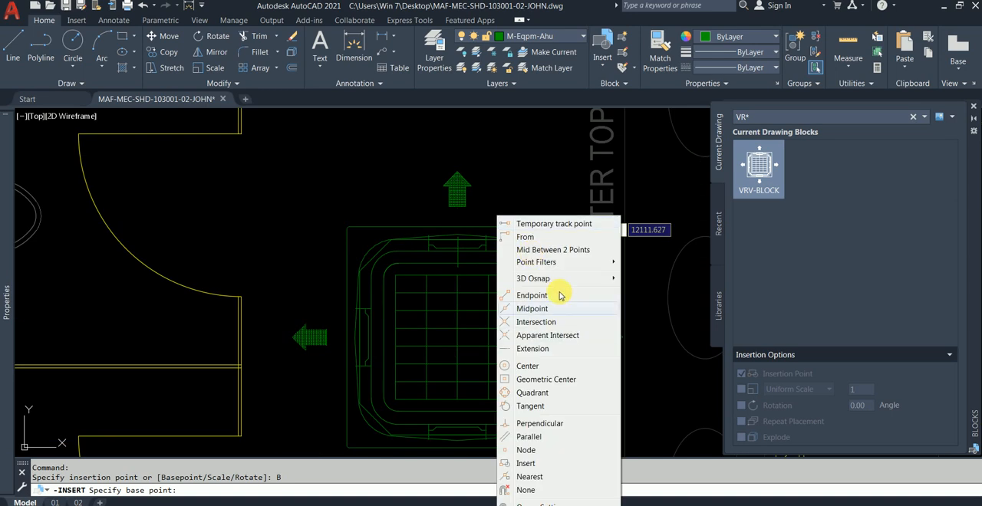
{"action": "left_click", "coordinate": [559, 250]}
{"action": "left_click", "coordinate": [456, 230]}
{"action": "middle_click_drag", "start_coordinate": [519, 341], "coordinate": [500, 257]}
{"action": "left_click", "coordinate": [446, 359]}
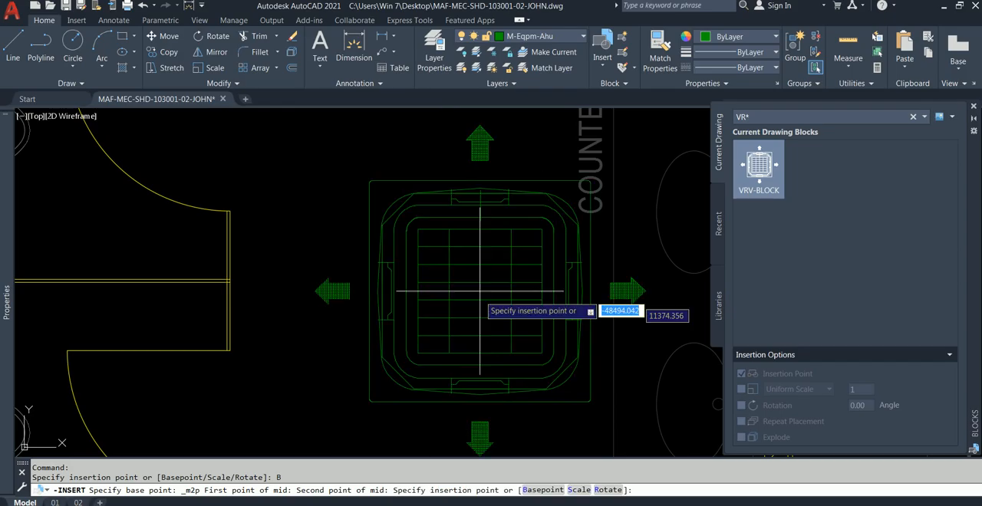
Examine the gridline C offsets of VRV-IU-3 in WC-02 on the reference plan and return to the working plan's wall corner.
{"action": "scroll", "coordinate": [479, 273], "scroll_direction": "down", "scroll_amount": 5}
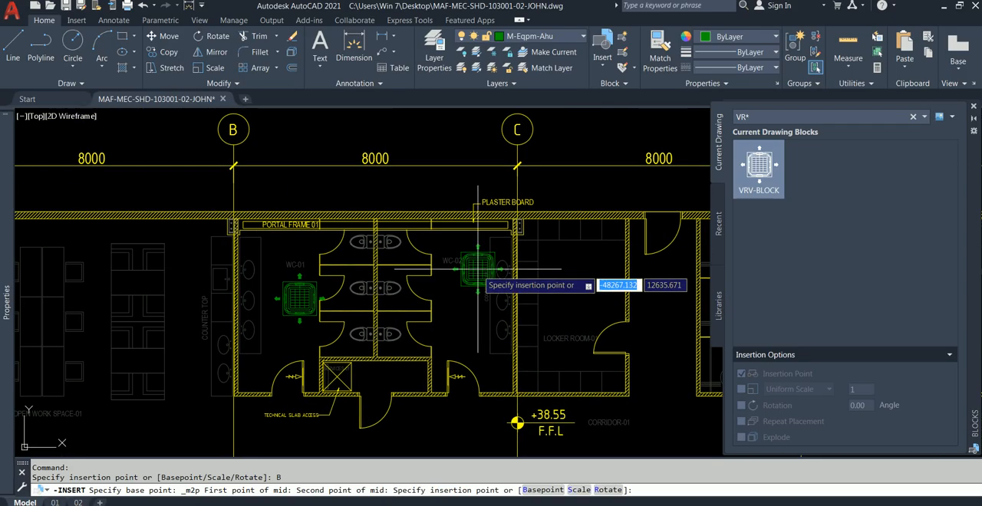
{"action": "scroll", "coordinate": [496, 262], "scroll_direction": "up", "scroll_amount": 4}
{"action": "mouse_move", "coordinate": [510, 258]}
{"action": "middle_mouse_down"}
{"action": "mouse_move", "coordinate": [475, 283]}
{"action": "mouse_move", "coordinate": [725, 294]}
{"action": "mouse_move", "coordinate": [478, 296]}
{"action": "middle_mouse_up"}
{"action": "scroll", "coordinate": [510, 201], "scroll_direction": "up", "scroll_amount": 4}
{"action": "scroll", "coordinate": [510, 193], "scroll_direction": "up", "scroll_amount": 5}
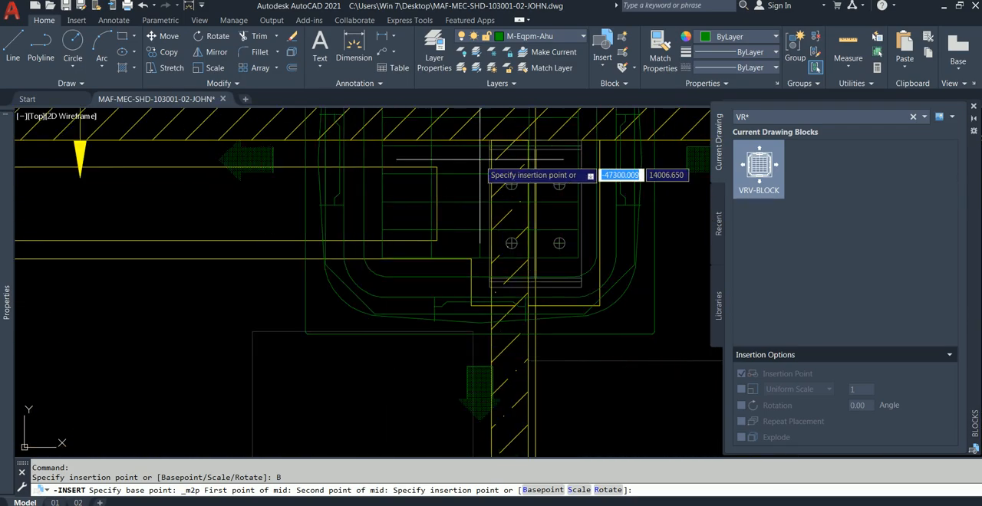
{"action": "scroll", "coordinate": [482, 131], "scroll_direction": "down", "scroll_amount": 8}
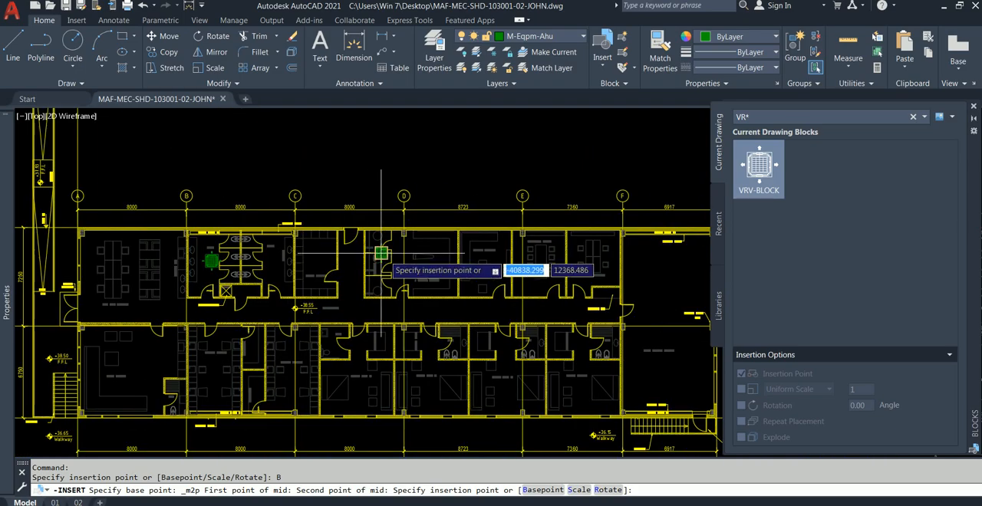
{"action": "scroll", "coordinate": [387, 254], "scroll_direction": "down", "scroll_amount": 2}
{"action": "middle_click_drag", "start_coordinate": [709, 241], "coordinate": [521, 254]}
{"action": "scroll", "coordinate": [565, 289], "scroll_direction": "up", "scroll_amount": 2}
{"action": "middle_click_drag", "start_coordinate": [561, 285], "coordinate": [410, 234]}
{"action": "scroll", "coordinate": [349, 299], "scroll_direction": "up", "scroll_amount": 8}
{"action": "scroll", "coordinate": [378, 357], "scroll_direction": "up", "scroll_amount": 4}
{"action": "scroll", "coordinate": [630, 360], "scroll_direction": "down", "scroll_amount": 2}
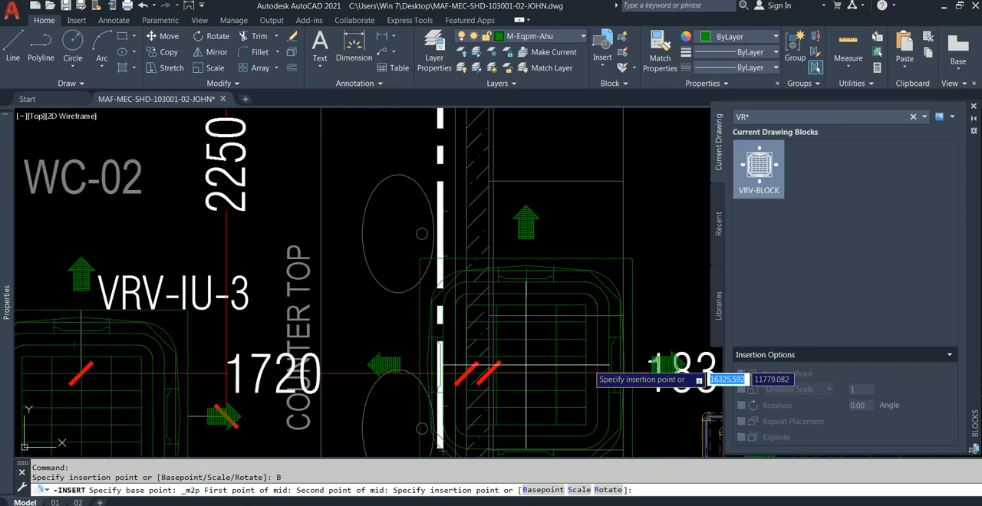
{"action": "middle_click_drag", "start_coordinate": [463, 356], "coordinate": [460, 462]}
{"action": "middle_click_drag", "start_coordinate": [497, 190], "coordinate": [498, 391]}
{"action": "scroll", "coordinate": [483, 238], "scroll_direction": "down", "scroll_amount": 4}
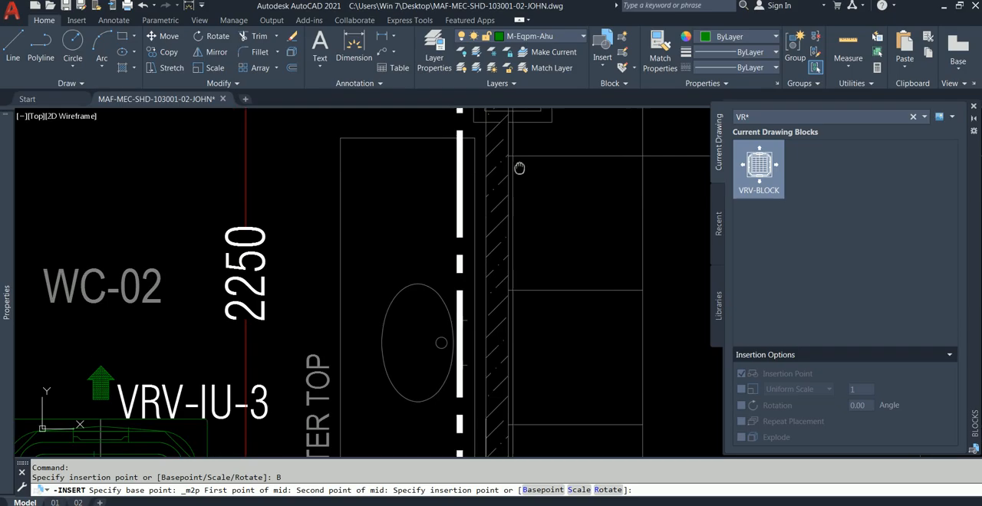
{"action": "scroll", "coordinate": [427, 227], "scroll_direction": "down", "scroll_amount": 6}
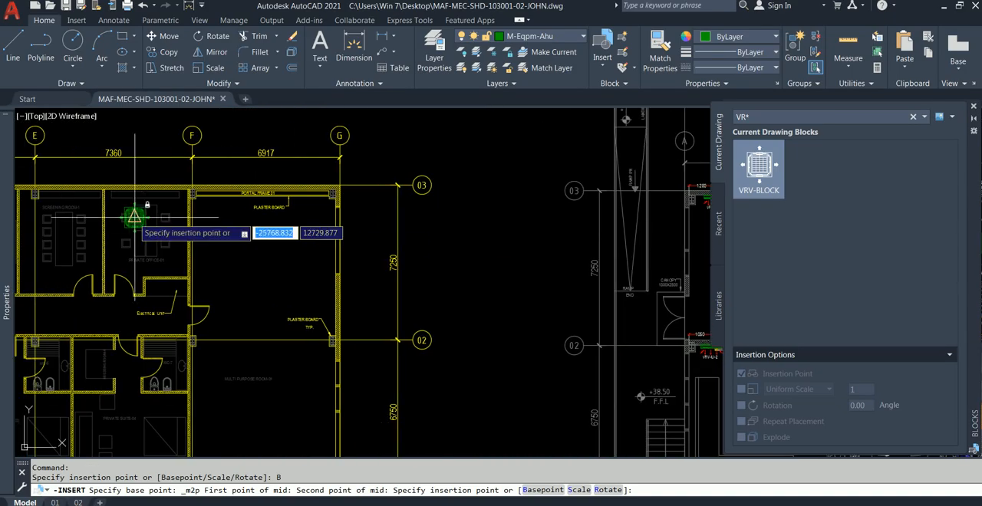
{"action": "middle_click_drag", "start_coordinate": [131, 213], "coordinate": [302, 225]}
{"action": "scroll", "coordinate": [133, 215], "scroll_direction": "up", "scroll_amount": 3}
{"action": "mouse_move", "coordinate": [146, 217]}
{"action": "middle_mouse_down"}
{"action": "mouse_move", "coordinate": [321, 263]}
{"action": "mouse_move", "coordinate": [688, 269]}
{"action": "middle_mouse_up"}
{"action": "scroll", "coordinate": [251, 273], "scroll_direction": "up", "scroll_amount": 4}
{"action": "scroll", "coordinate": [341, 269], "scroll_direction": "up", "scroll_amount": 3}
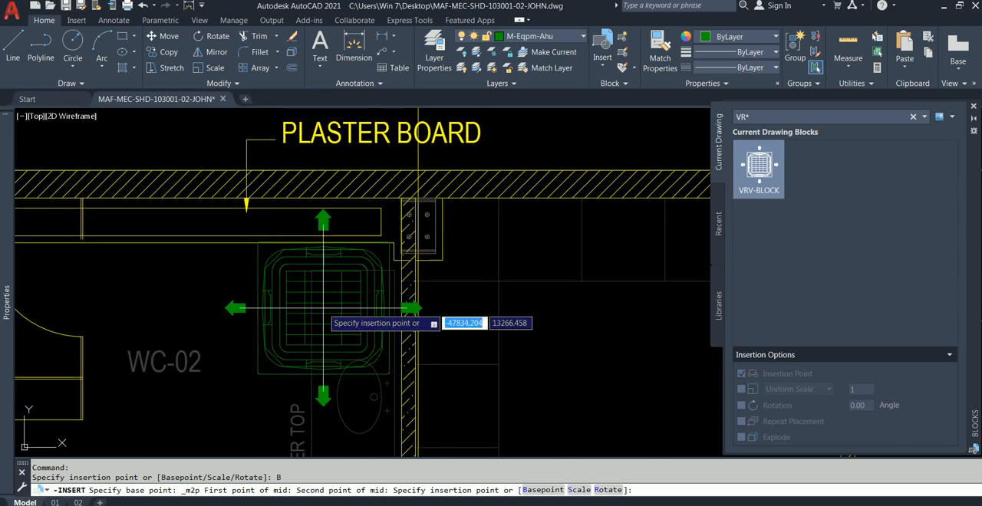
{"action": "type", "text": "M"}
{"action": "key", "text": "Return"}
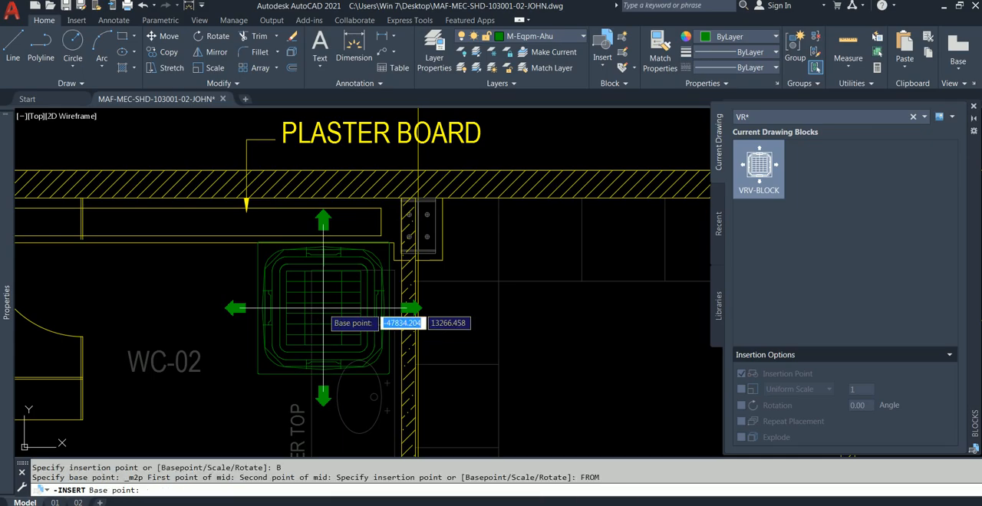
{"action": "scroll", "coordinate": [417, 299], "scroll_direction": "up", "scroll_amount": 5}
{"action": "scroll", "coordinate": [407, 283], "scroll_direction": "up", "scroll_amount": 5}
{"action": "left_click", "coordinate": [392, 297]}
{"action": "scroll", "coordinate": [332, 241], "scroll_direction": "down", "scroll_amount": 5}
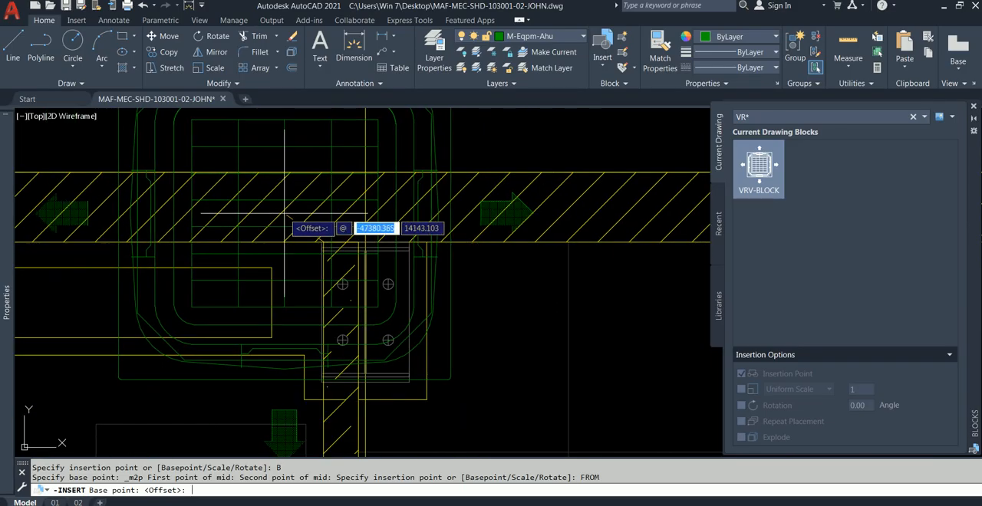
{"action": "key", "text": "Escape"}
Try to paste the clipboard contents at @-1720,-2250, checking the gridline C offset in Notepad.
{"action": "key", "text": "ctrl+v"}
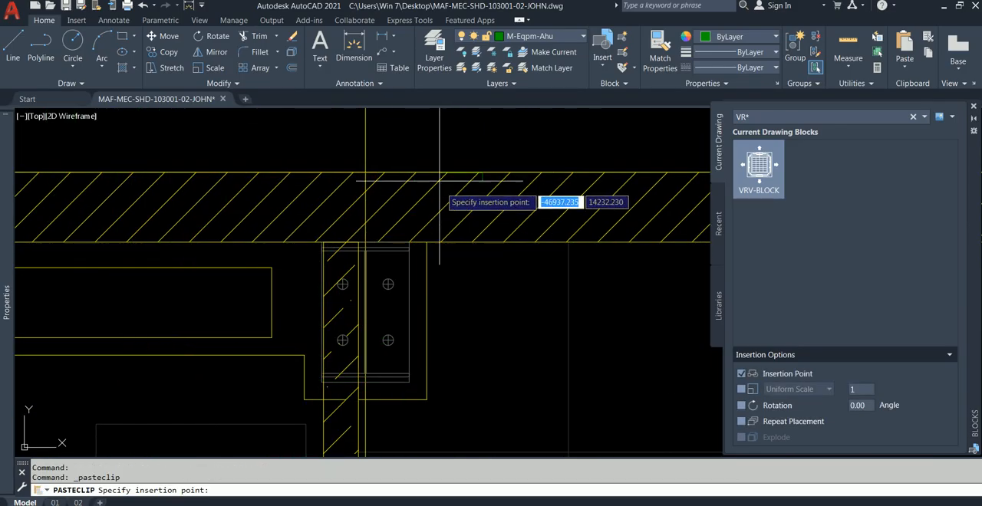
{"action": "scroll", "coordinate": [296, 171], "scroll_direction": "down", "scroll_amount": 2}
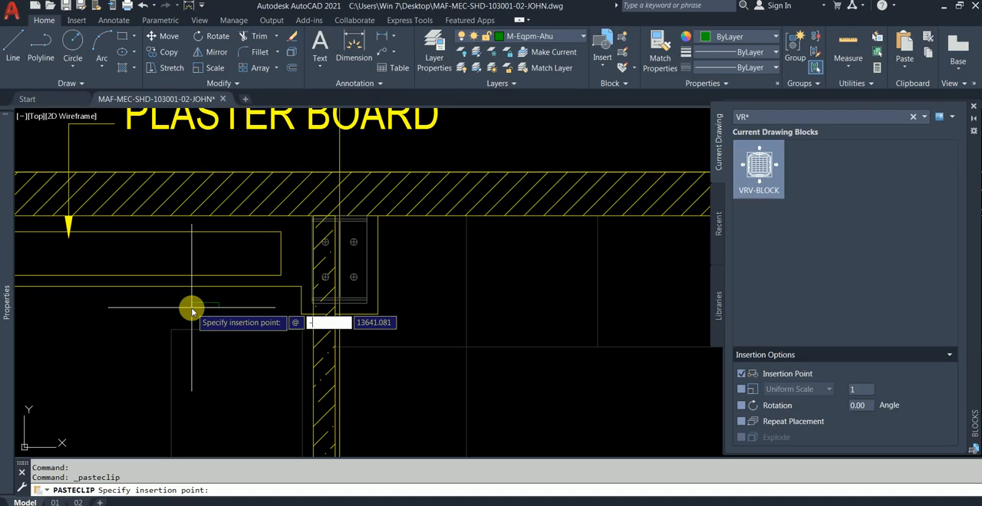
{"action": "key", "text": "alt+Tab"}
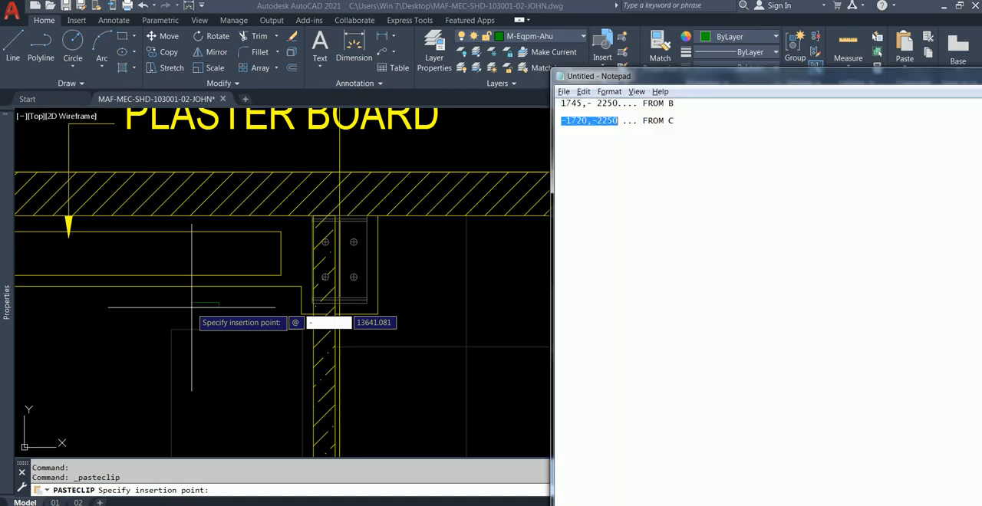
{"action": "key", "text": "alt+Tab"}
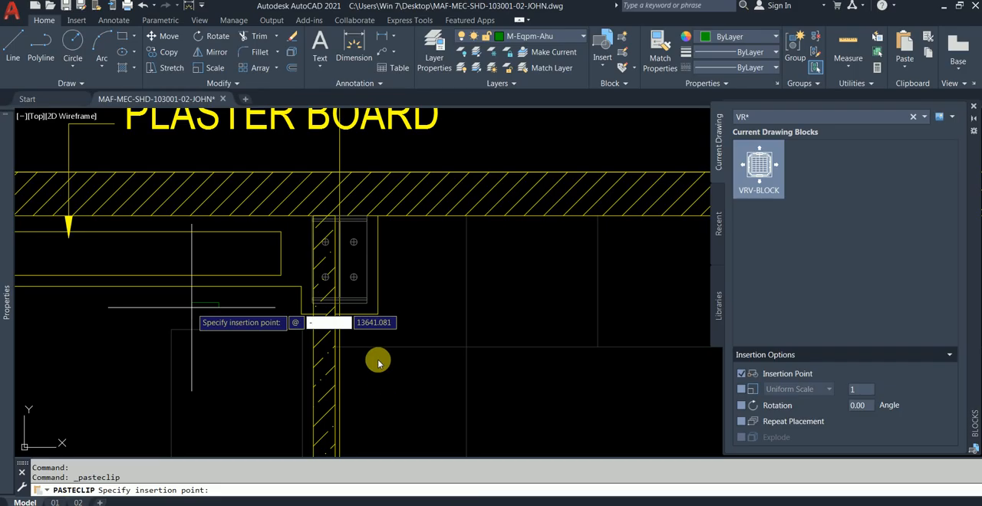
{"action": "key", "text": "Tab"}
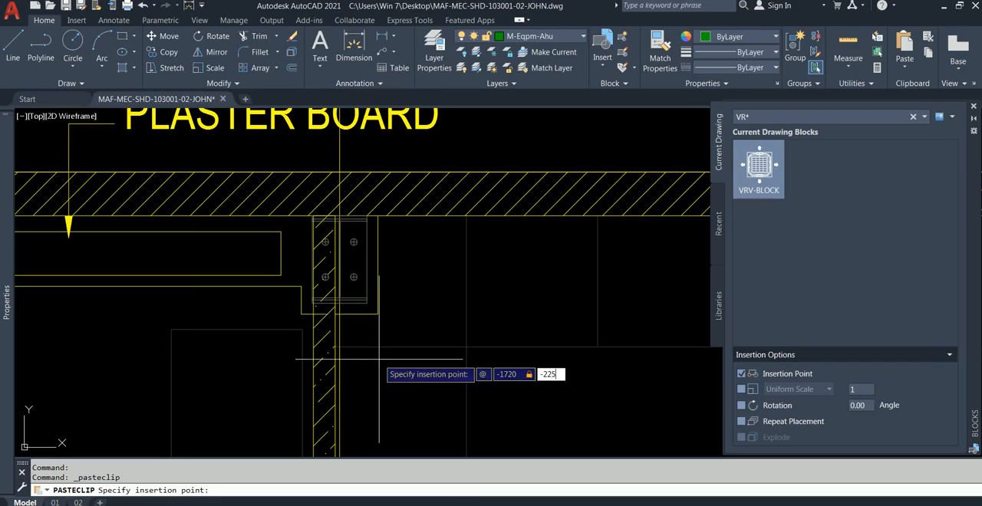
{"action": "key", "text": "Return"}
{"action": "scroll", "coordinate": [433, 315], "scroll_direction": "down", "scroll_amount": 5}
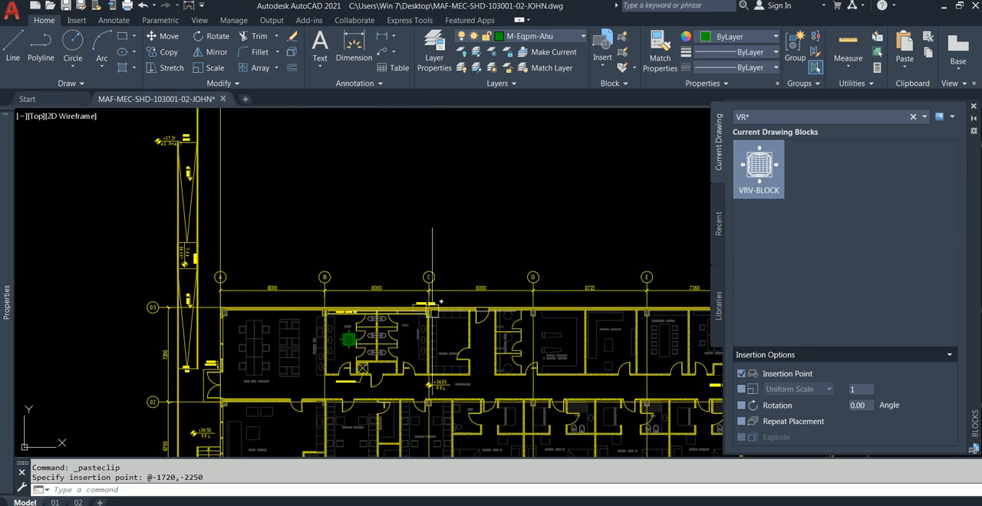
{"action": "scroll", "coordinate": [433, 311], "scroll_direction": "up", "scroll_amount": 5}
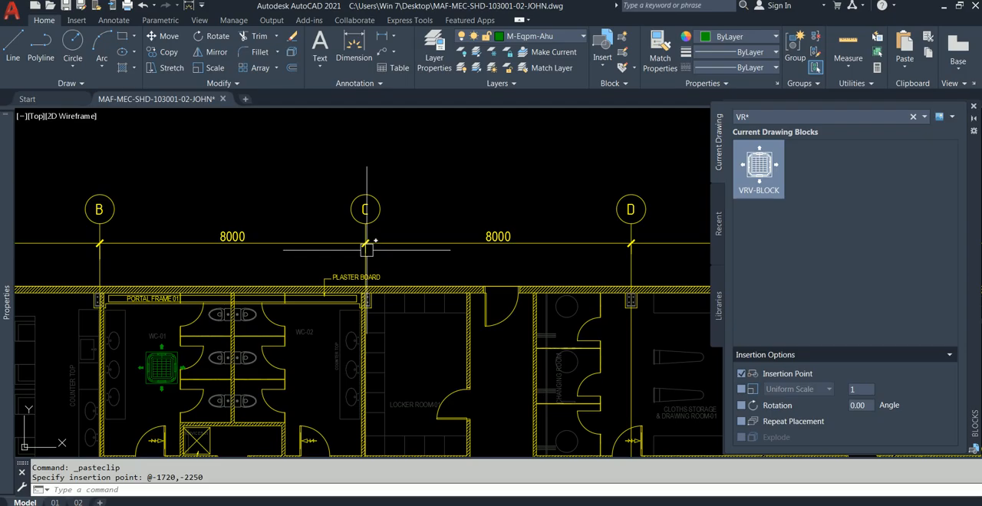
Undo the last paste and return to WC-01 and WC-02 in the working plan.
{"action": "key", "text": "Escape"}
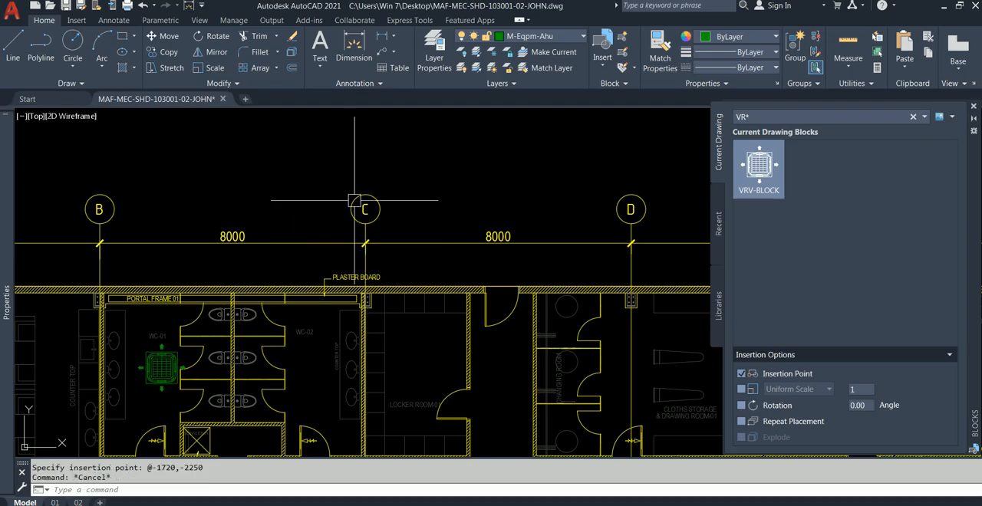
{"action": "scroll", "coordinate": [484, 180], "scroll_direction": "down", "scroll_amount": 2}
{"action": "key", "text": "ctrl+z"}
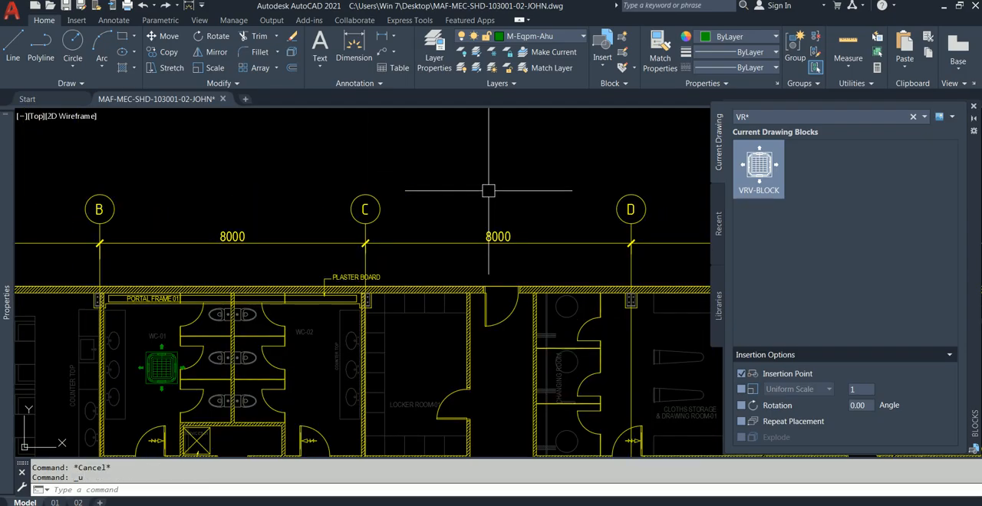
{"action": "key", "text": "ctrl+z"}
{"action": "scroll", "coordinate": [488, 192], "scroll_direction": "down", "scroll_amount": 5}
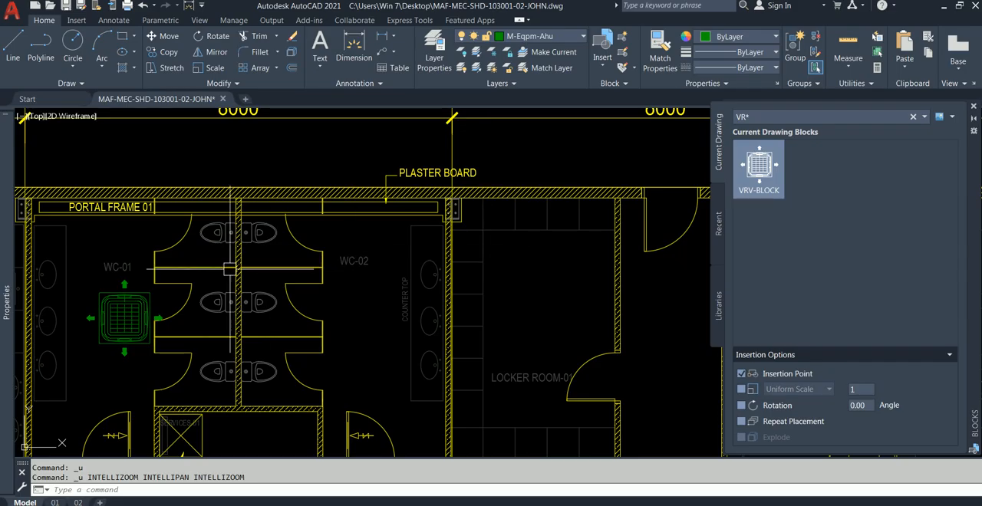
Start inserting VRV-BLOCK for WC-02 again, with its base point midway between the midpoints of its upper and lower edges.
{"action": "left_click", "coordinate": [777, 174]}
{"action": "right_click", "coordinate": [779, 175]}
{"action": "left_click", "coordinate": [807, 176]}
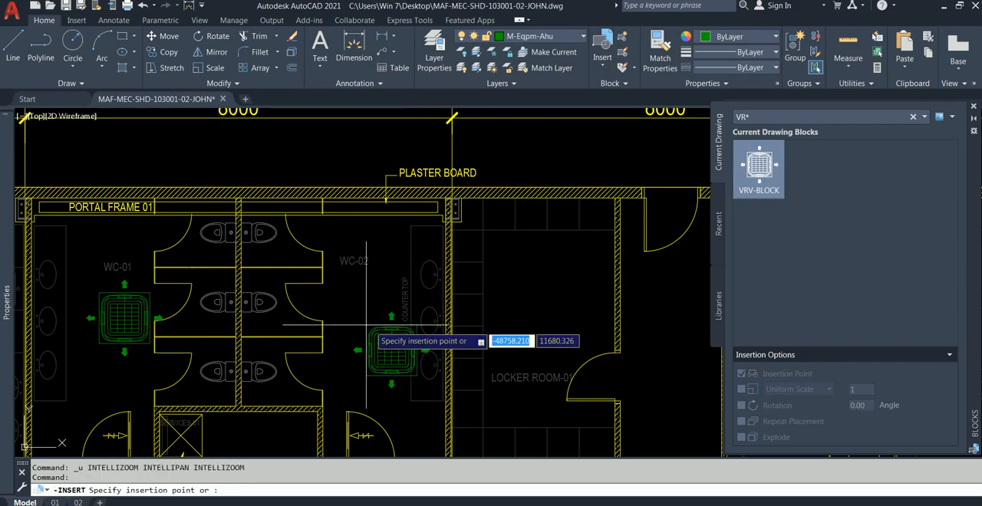
{"action": "type", "text": "B"}
{"action": "key", "text": "Return"}
{"action": "scroll", "coordinate": [362, 251], "scroll_direction": "up", "scroll_amount": 5}
{"action": "right_click", "coordinate": [391, 230], "text": "shift"}
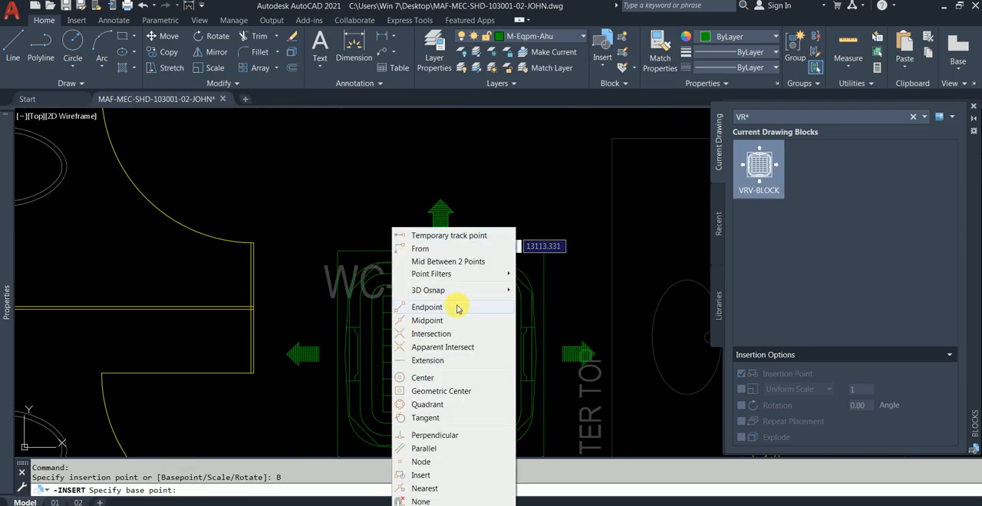
{"action": "left_click", "coordinate": [448, 262]}
{"action": "left_click", "coordinate": [466, 292]}
{"action": "middle_click_drag", "start_coordinate": [467, 299], "coordinate": [463, 178]}
{"action": "left_click", "coordinate": [435, 326]}
{"action": "scroll", "coordinate": [455, 282], "scroll_direction": "down", "scroll_amount": 4}
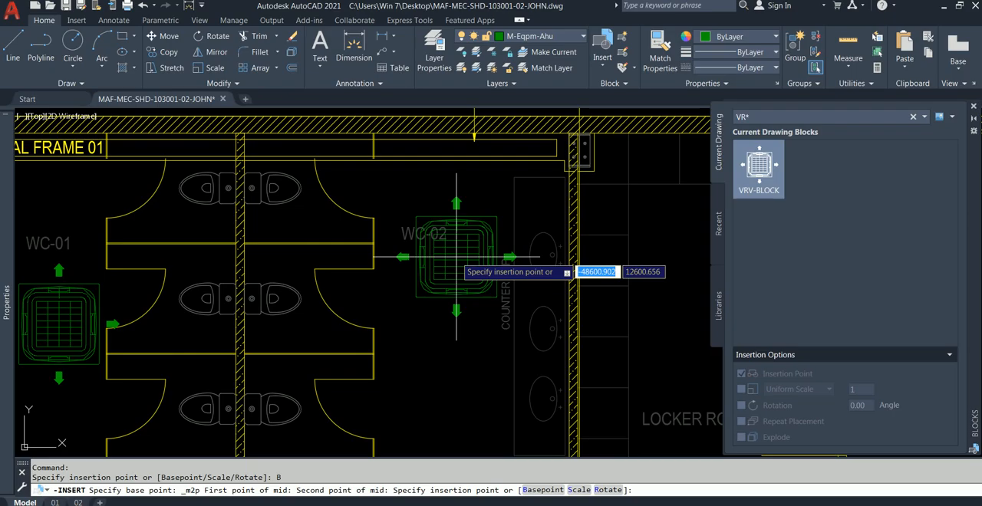
Pick the inner wall corner near gridline C in WC-02 as the From reference point for the insertion.
{"action": "type", "text": "FROM"}
{"action": "key", "text": "Return"}
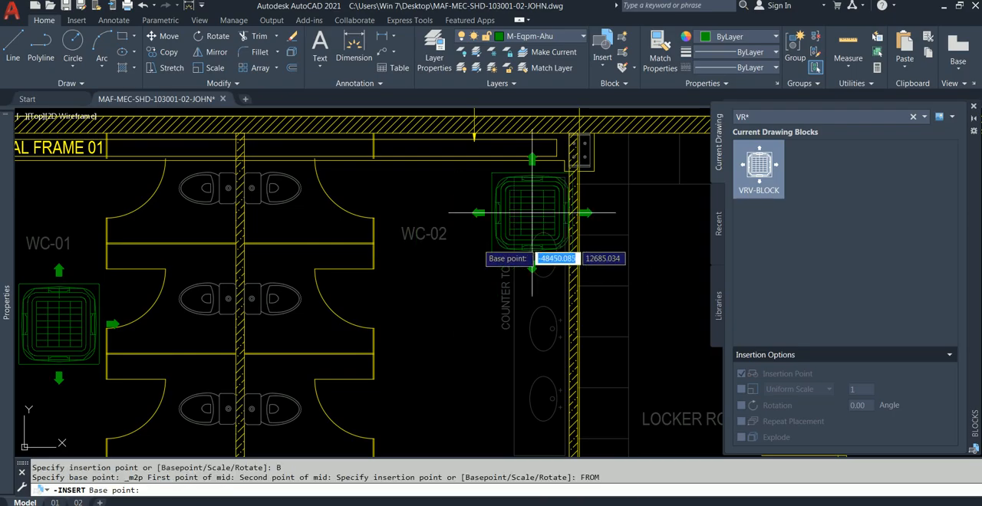
{"action": "scroll", "coordinate": [562, 158], "scroll_direction": "up", "scroll_amount": 5}
{"action": "scroll", "coordinate": [559, 237], "scroll_direction": "up", "scroll_amount": 8}
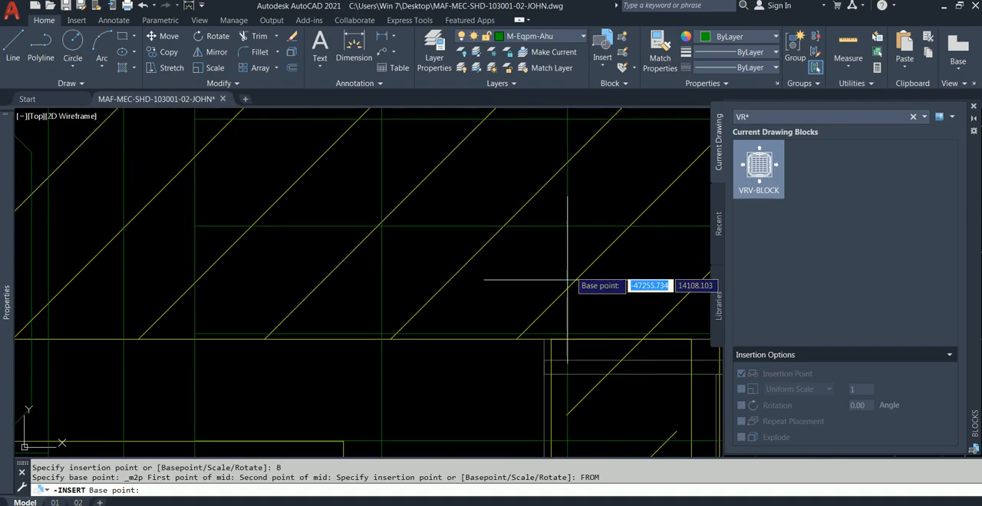
{"action": "left_click", "coordinate": [551, 338]}
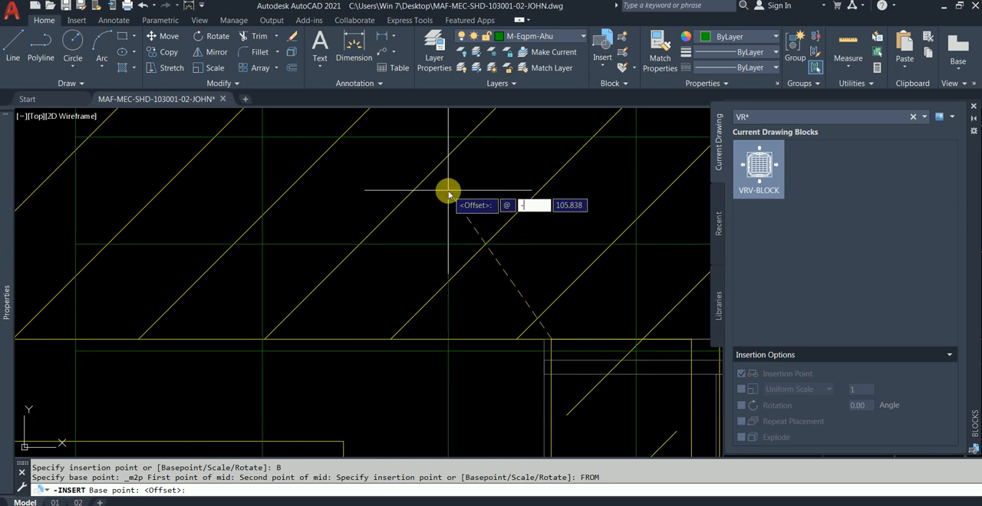
Check the gridline C offset in Notepad and place VRV-BLOCK in WC-02 at @-1720,-2250 from the picked corner.
{"action": "type", "text": "-1720"}
{"action": "key", "text": "Tab"}
{"action": "type", "text": "-"}
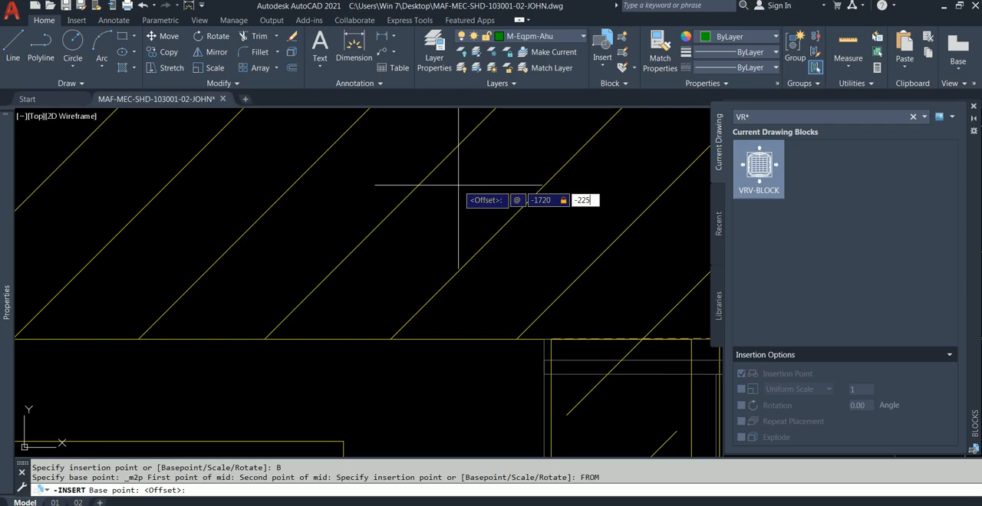
{"action": "key", "text": "alt+Tab"}
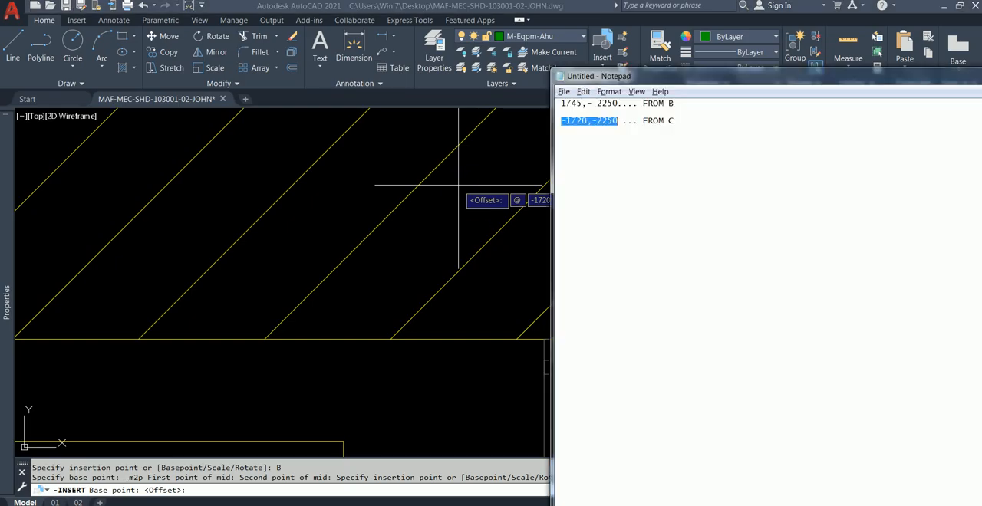
{"action": "key", "text": "alt+Tab"}
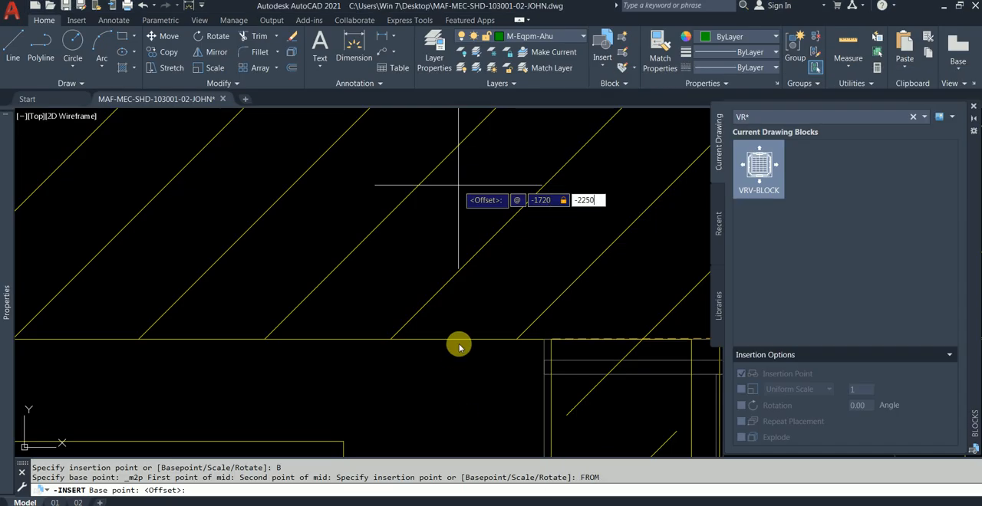
{"action": "key", "text": "Return"}
{"action": "scroll", "coordinate": [457, 184], "scroll_direction": "down", "scroll_amount": 5}
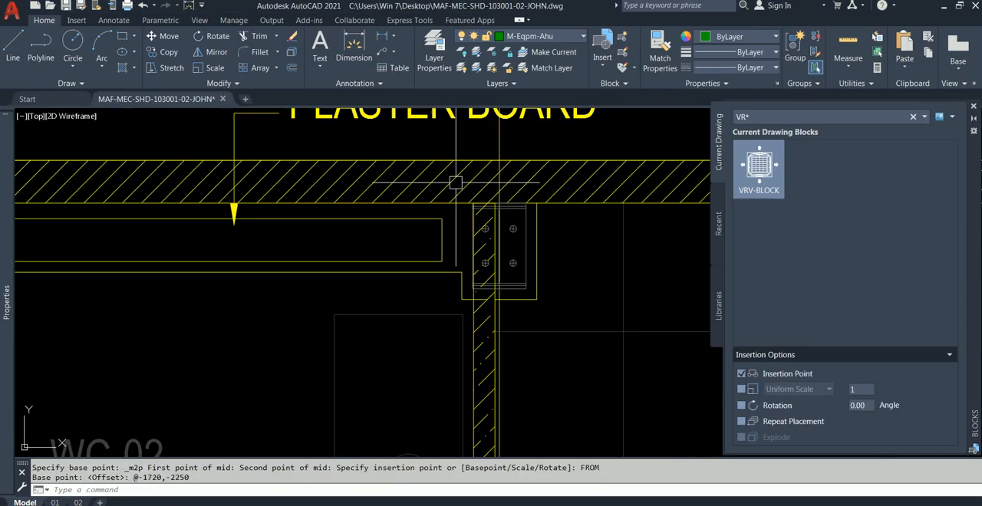
{"action": "scroll", "coordinate": [346, 268], "scroll_direction": "down", "scroll_amount": 4}
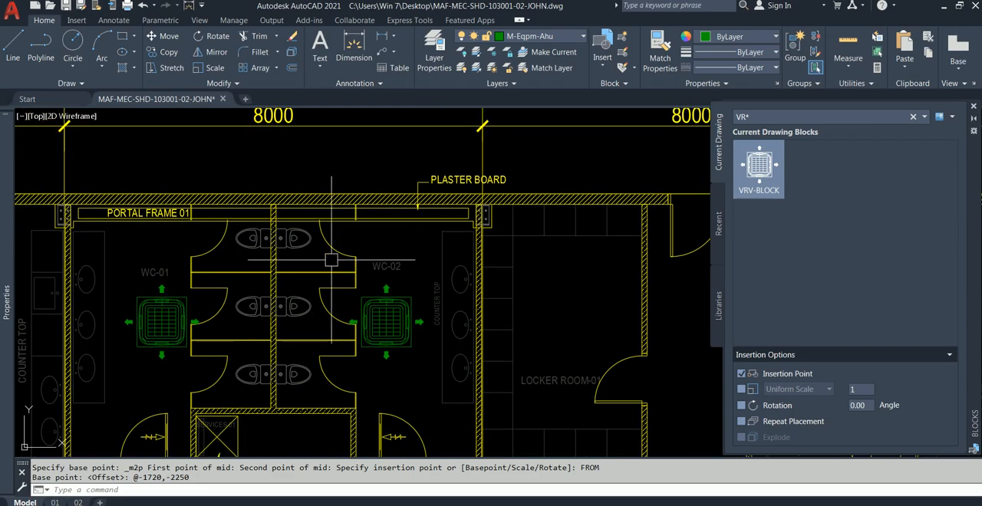
Review the blocks placed in WC-01 and WC-02, and examine the dimensioned VRV-IU-3 positions in the reference plan, including Locker Room-01.
{"action": "scroll", "coordinate": [413, 265], "scroll_direction": "down", "scroll_amount": 4}
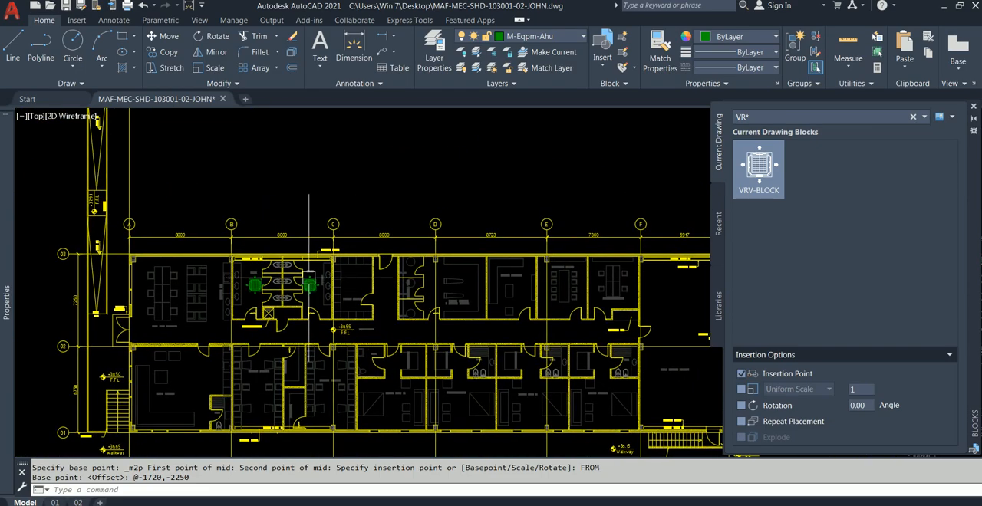
{"action": "scroll", "coordinate": [309, 278], "scroll_direction": "up", "scroll_amount": 2}
{"action": "scroll", "coordinate": [332, 283], "scroll_direction": "up", "scroll_amount": 2}
{"action": "scroll", "coordinate": [385, 278], "scroll_direction": "down", "scroll_amount": 4}
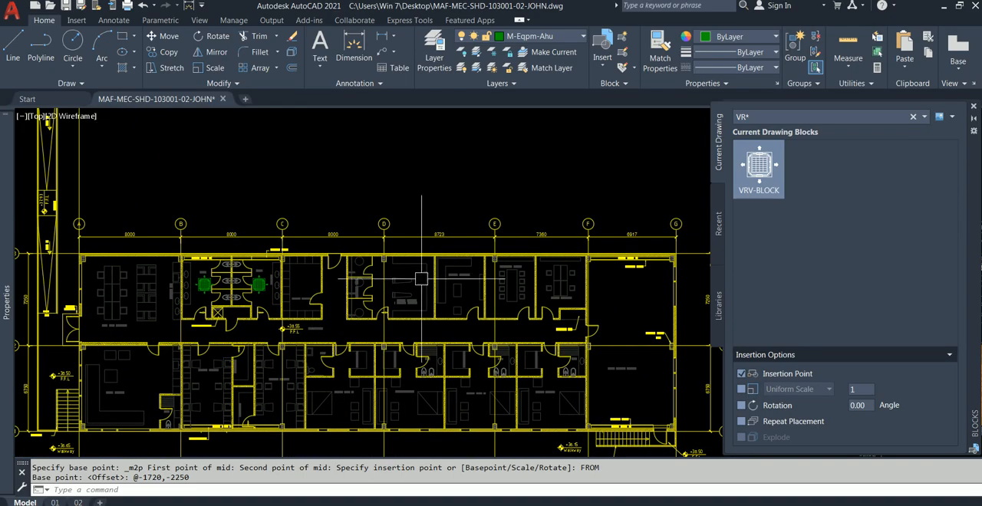
{"action": "scroll", "coordinate": [290, 289], "scroll_direction": "up", "scroll_amount": 6}
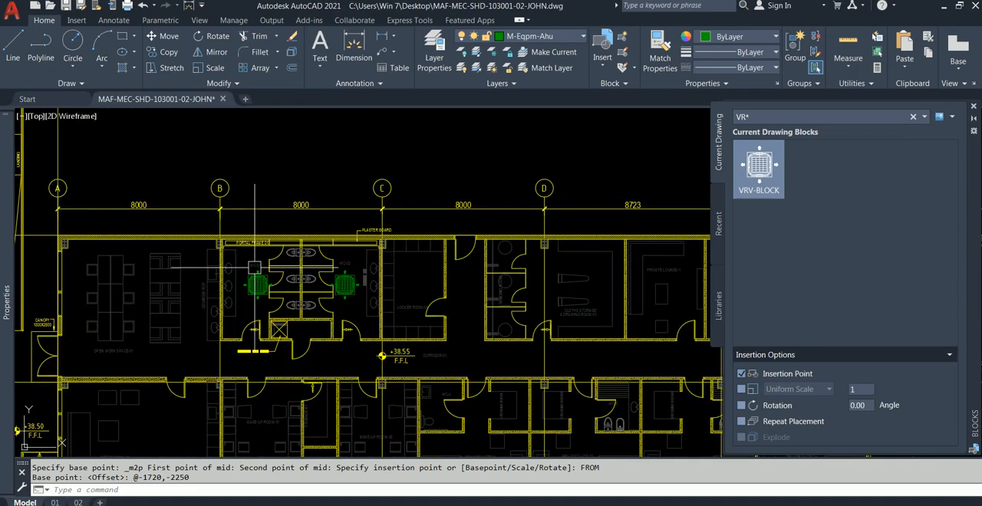
{"action": "scroll", "coordinate": [270, 270], "scroll_direction": "up", "scroll_amount": 2}
{"action": "scroll", "coordinate": [270, 271], "scroll_direction": "down", "scroll_amount": 2}
{"action": "scroll", "coordinate": [458, 302], "scroll_direction": "down", "scroll_amount": 2}
{"action": "middle_click_drag", "start_coordinate": [525, 287], "coordinate": [411, 286]}
{"action": "scroll", "coordinate": [411, 287], "scroll_direction": "down", "scroll_amount": 6}
{"action": "middle_click_drag", "start_coordinate": [338, 307], "coordinate": [231, 308]}
{"action": "middle_click_drag", "start_coordinate": [599, 307], "coordinate": [459, 313]}
{"action": "scroll", "coordinate": [459, 313], "scroll_direction": "up", "scroll_amount": 6}
{"action": "scroll", "coordinate": [355, 288], "scroll_direction": "up", "scroll_amount": 2}
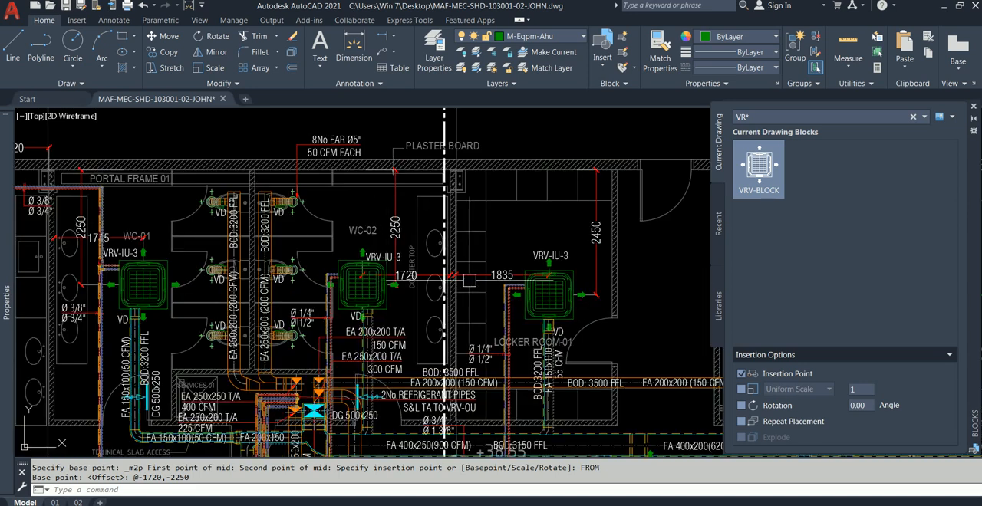
{"action": "scroll", "coordinate": [444, 272], "scroll_direction": "down", "scroll_amount": 5}
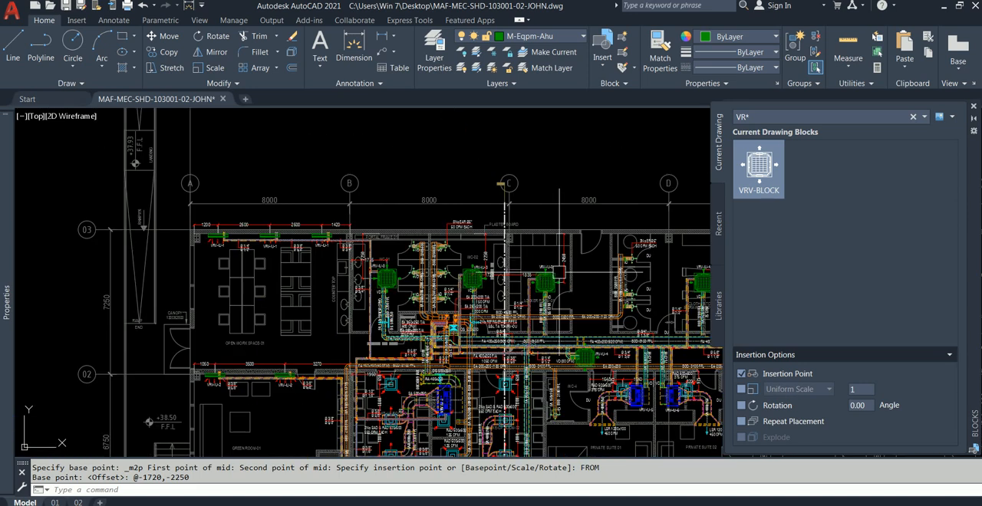
Examine the round exhaust air diffuser next to the VD label in the WC area and check its outer circle's layer.
{"action": "scroll", "coordinate": [520, 262], "scroll_direction": "up", "scroll_amount": 7}
{"action": "scroll", "coordinate": [521, 262], "scroll_direction": "down", "scroll_amount": 4}
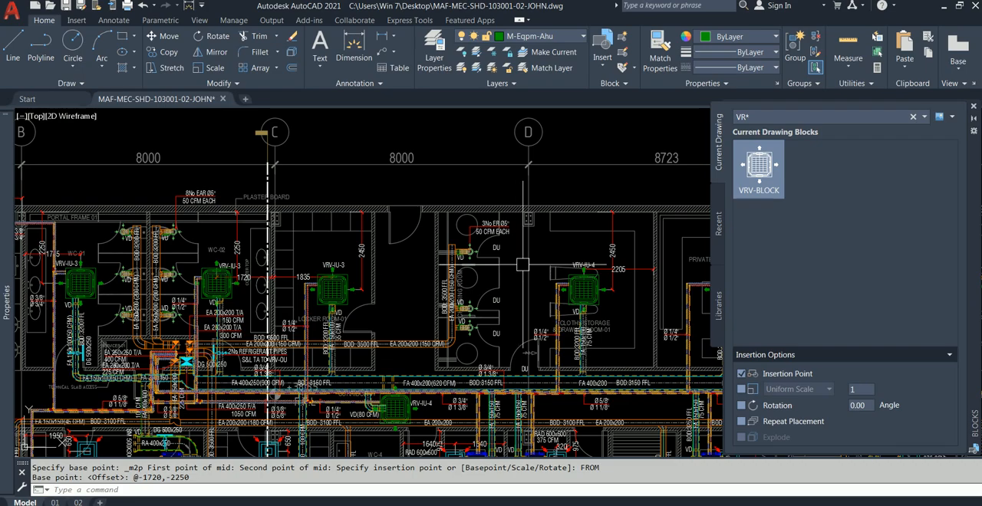
{"action": "scroll", "coordinate": [516, 240], "scroll_direction": "up", "scroll_amount": 1}
{"action": "scroll", "coordinate": [309, 227], "scroll_direction": "up", "scroll_amount": 9}
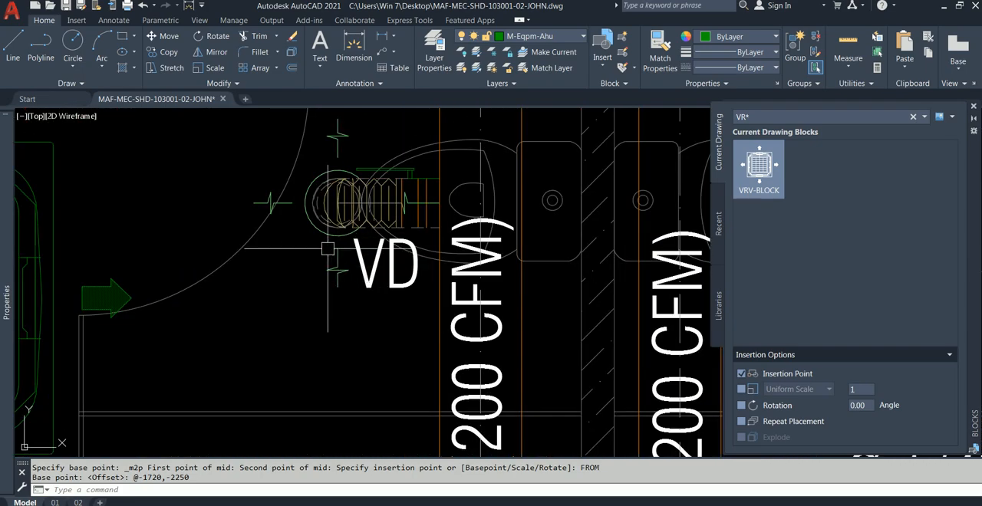
{"action": "left_click", "coordinate": [331, 235]}
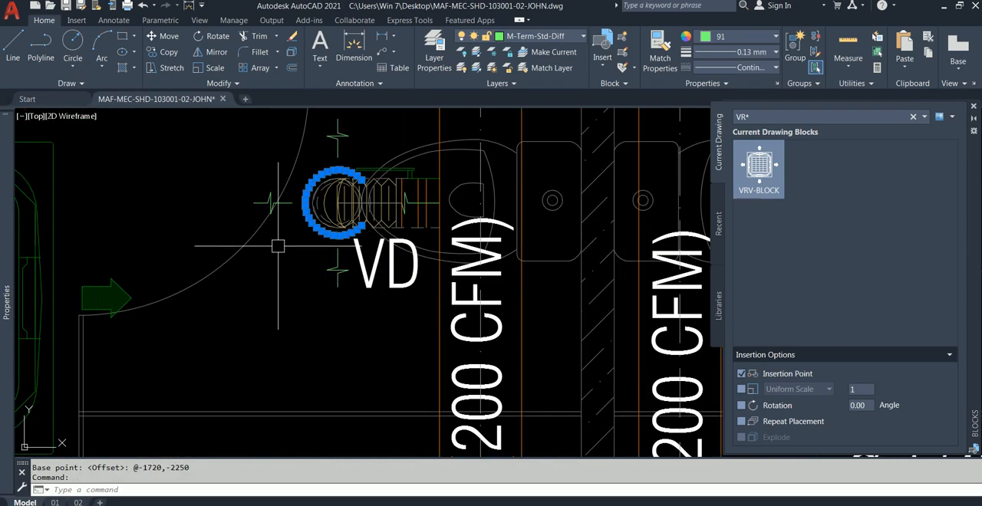
{"action": "key", "text": "Escape"}
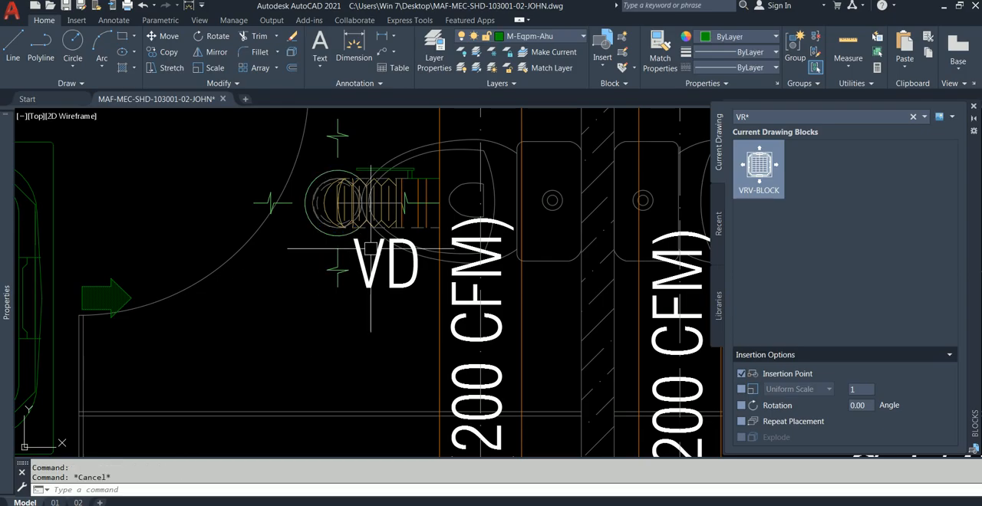
{"action": "left_click", "coordinate": [336, 233]}
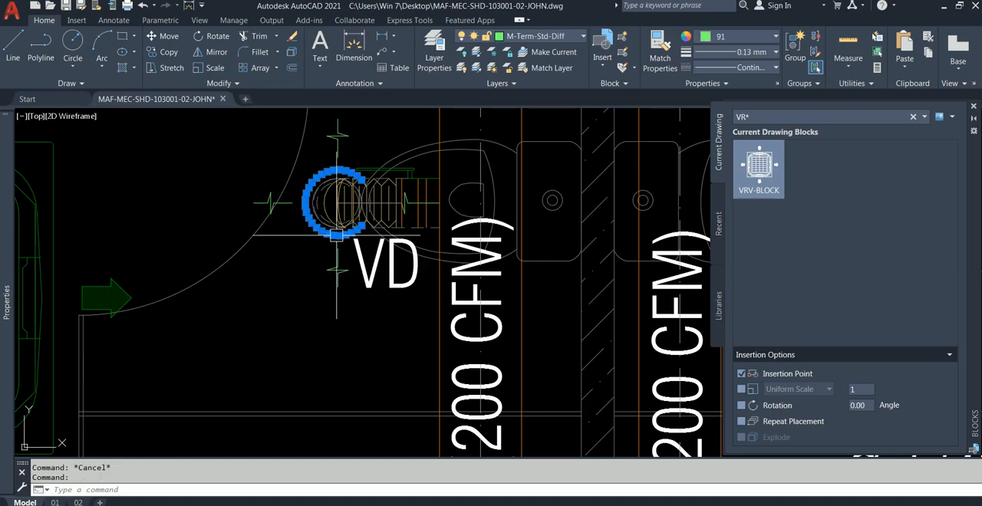
{"action": "key", "text": "Escape"}
{"action": "scroll", "coordinate": [351, 252], "scroll_direction": "up", "scroll_amount": 2}
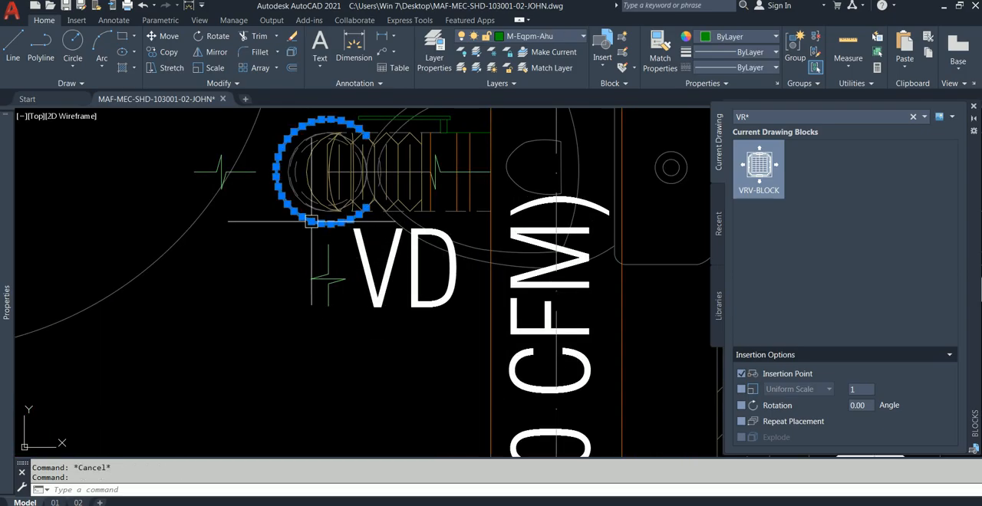
{"action": "scroll", "coordinate": [325, 233], "scroll_direction": "down", "scroll_amount": 2}
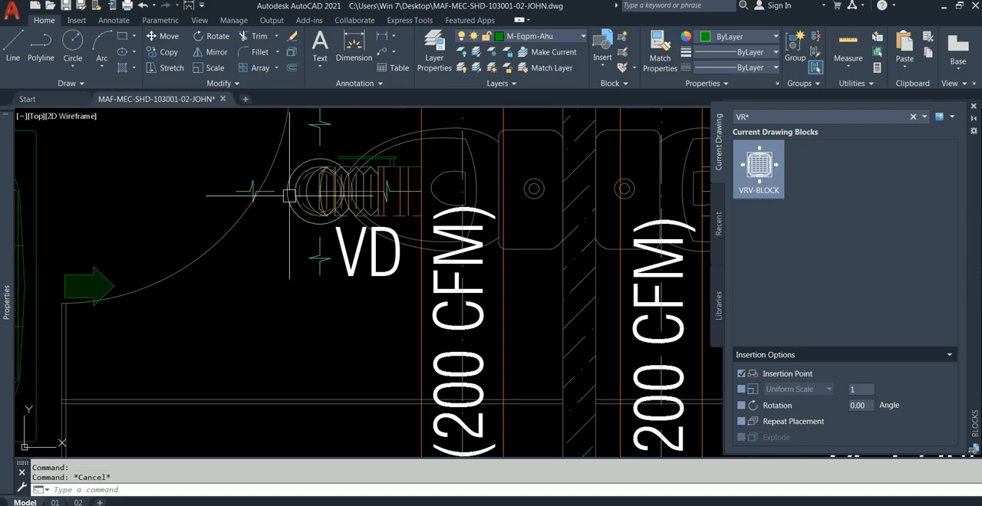
{"action": "left_click", "coordinate": [290, 194]}
{"action": "left_click", "coordinate": [305, 159]}
{"action": "middle_click_drag", "start_coordinate": [328, 136], "coordinate": [339, 195]}
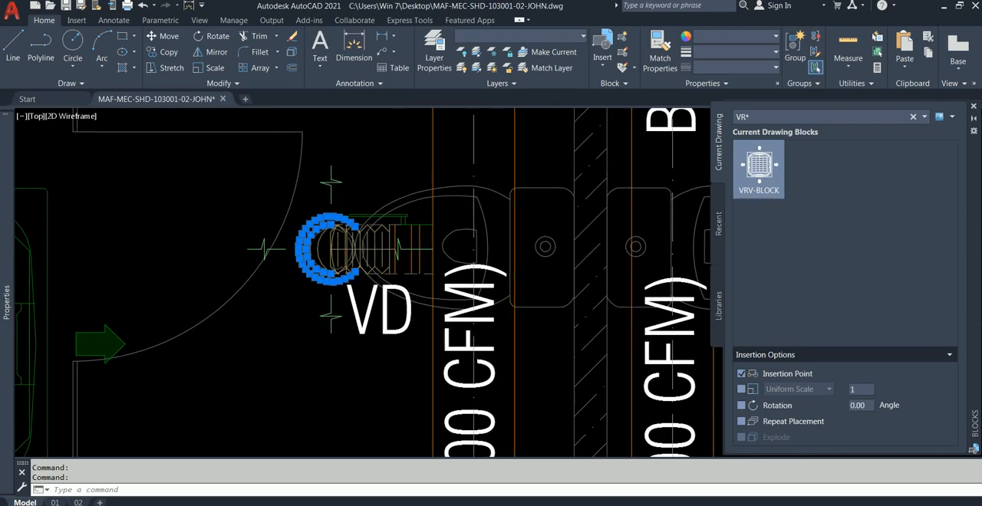
{"action": "left_click", "coordinate": [355, 159]}
{"action": "left_click", "coordinate": [324, 211]}
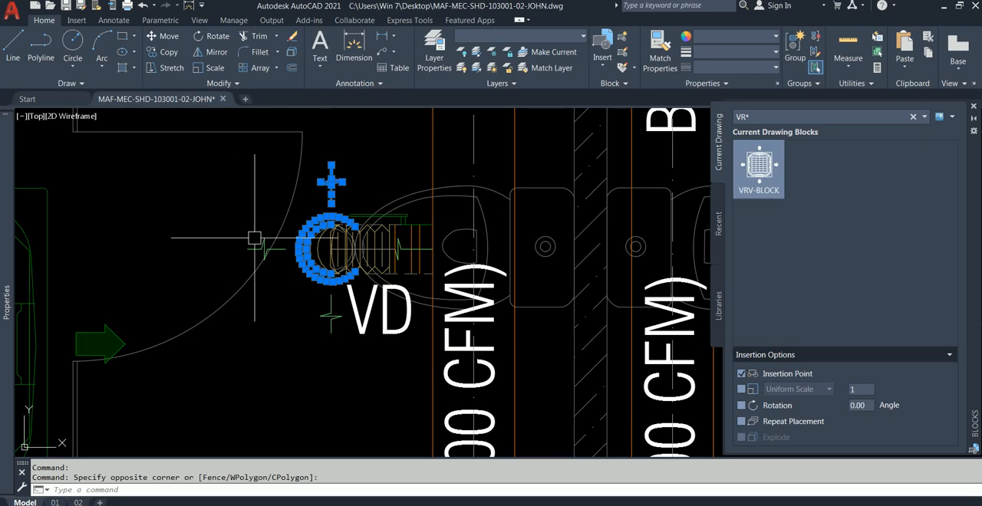
{"action": "scroll", "coordinate": [247, 247], "scroll_direction": "up", "scroll_amount": 2}
{"action": "left_click", "coordinate": [281, 232]}
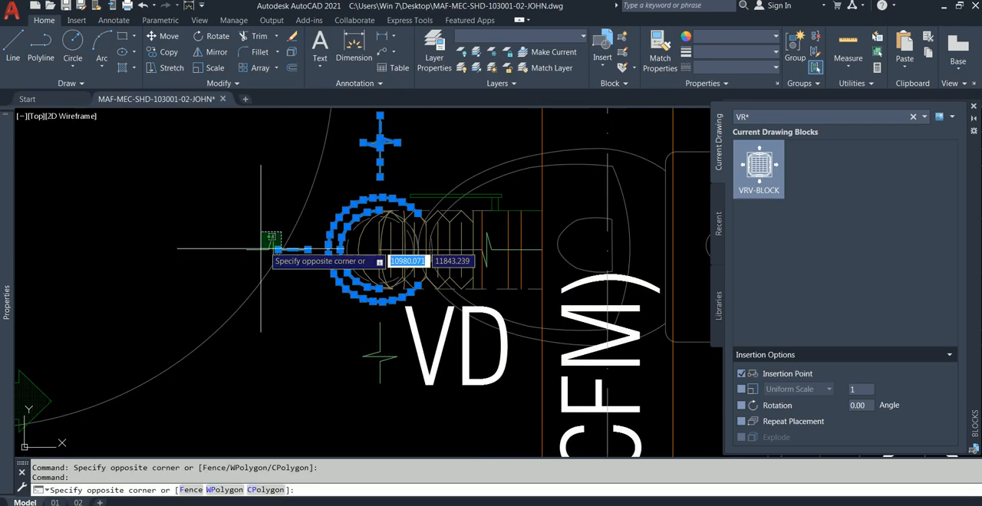
{"action": "key", "text": "Escape"}
{"action": "key", "text": "Escape"}
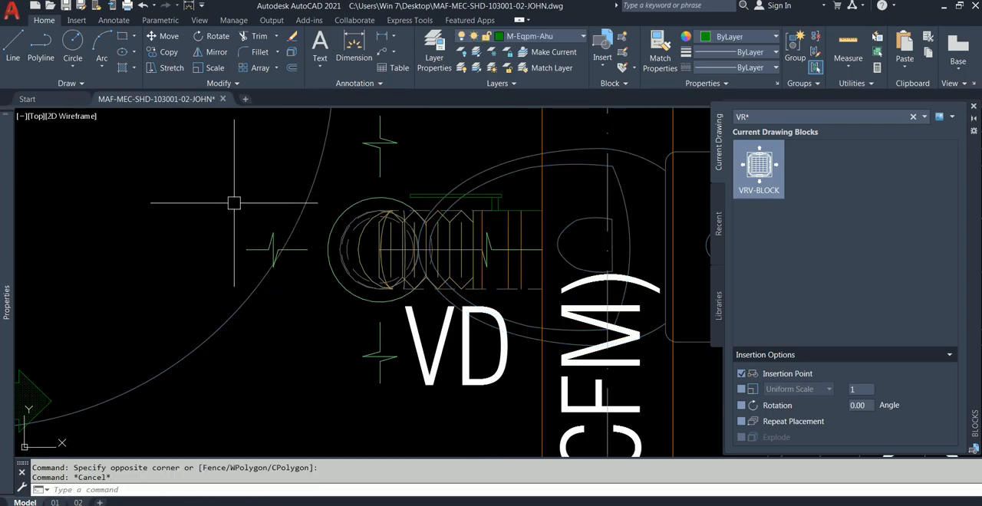
{"action": "scroll", "coordinate": [255, 205], "scroll_direction": "down", "scroll_amount": 2}
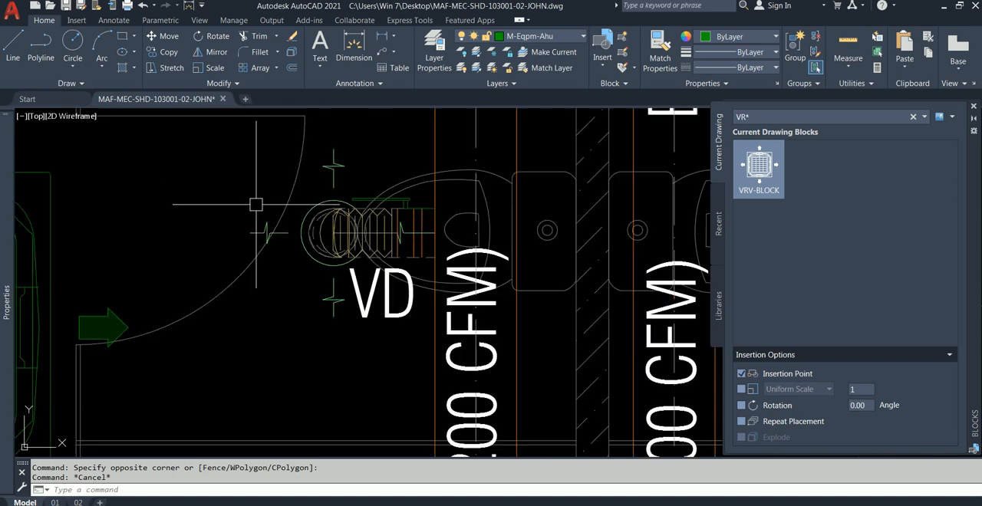
{"action": "left_click", "coordinate": [215, 135]}
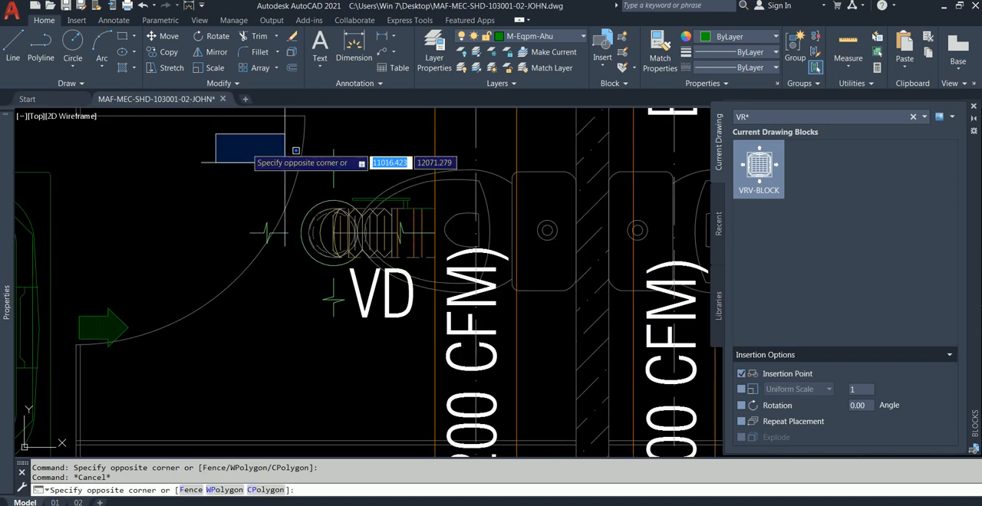
{"action": "left_click", "coordinate": [452, 312]}
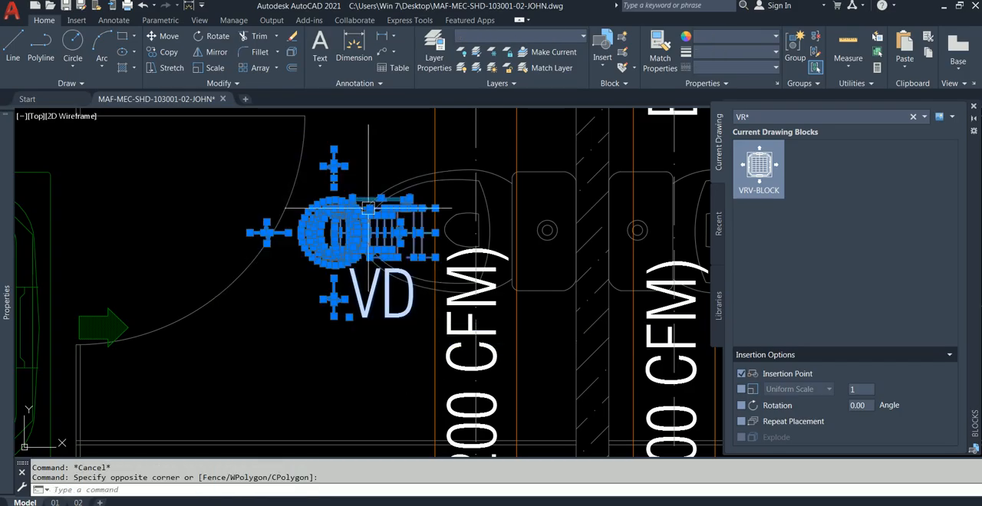
{"action": "scroll", "coordinate": [367, 216], "scroll_direction": "up", "scroll_amount": 4}
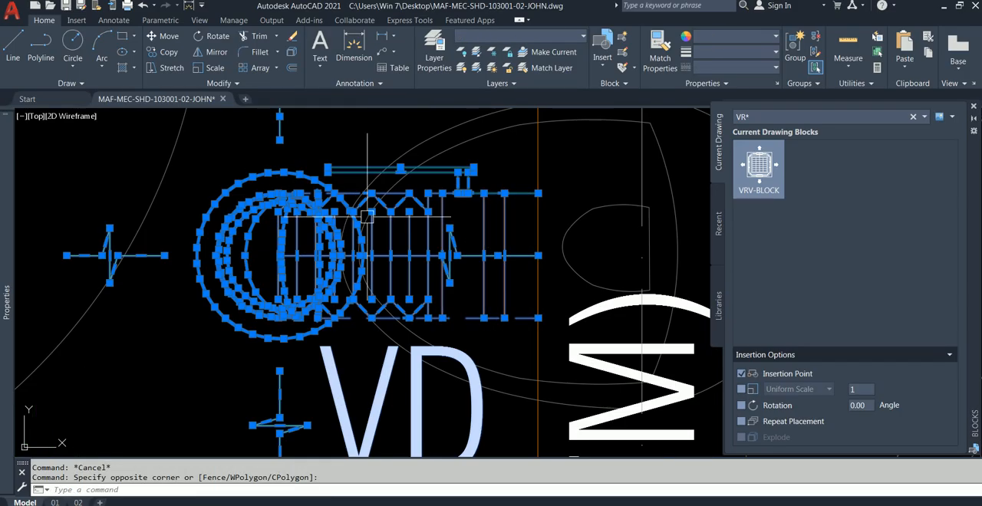
{"action": "key", "text": "Escape"}
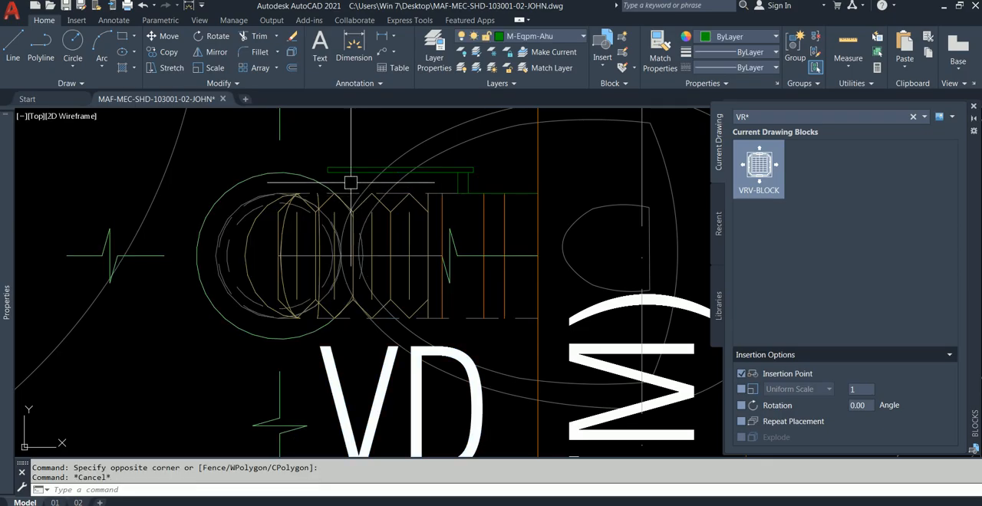
Check the layer of the thin damper handle above the diffuser's flexible duct.
{"action": "left_click", "coordinate": [341, 171]}
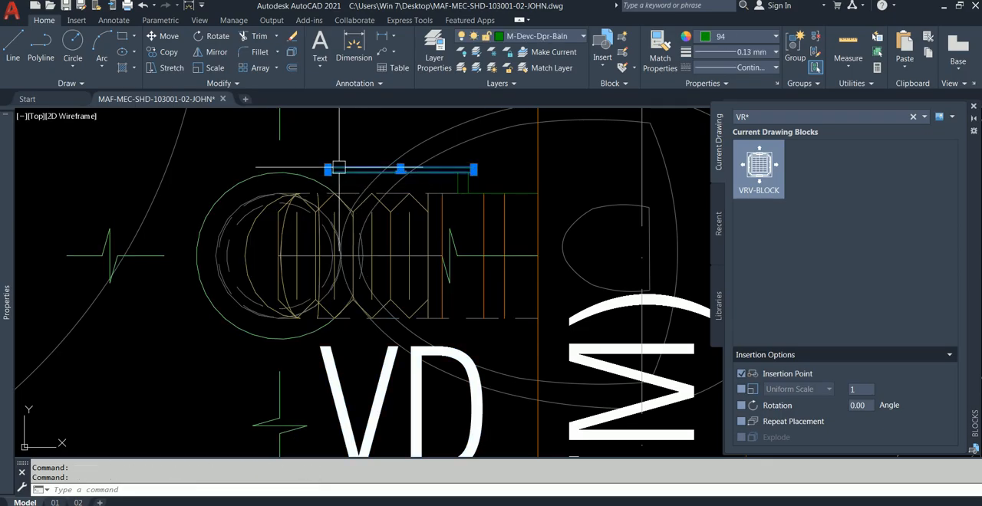
{"action": "scroll", "coordinate": [339, 166], "scroll_direction": "up", "scroll_amount": 2}
{"action": "key", "text": "Escape"}
{"action": "left_click", "coordinate": [365, 138]}
{"action": "left_click", "coordinate": [303, 188]}
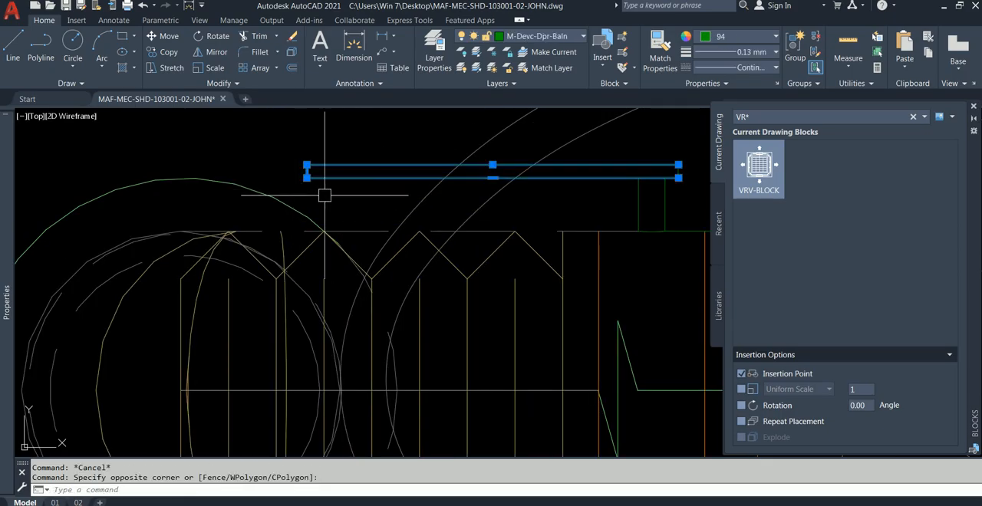
{"action": "scroll", "coordinate": [572, 206], "scroll_direction": "down", "scroll_amount": 2}
{"action": "scroll", "coordinate": [482, 207], "scroll_direction": "down", "scroll_amount": 2}
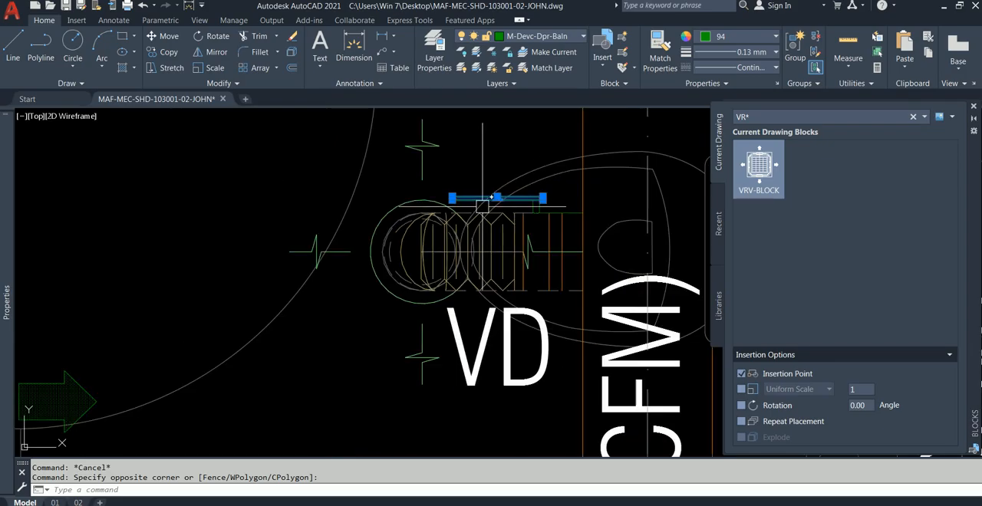
{"action": "scroll", "coordinate": [483, 203], "scroll_direction": "up", "scroll_amount": 1}
{"action": "key", "text": "Escape"}
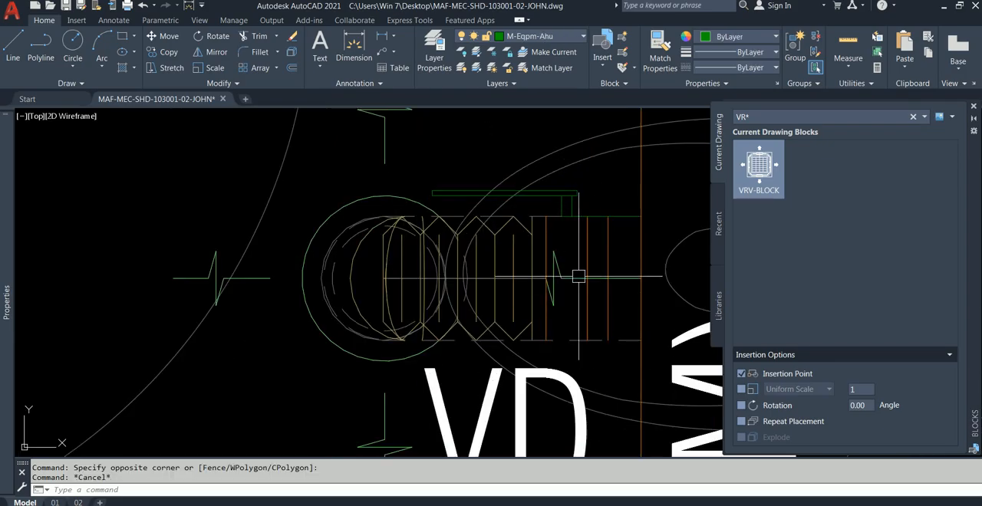
Assign the exhaust diffuser's outer circle, duct centreline and the break symbols on its four sides to layer 0.
{"action": "scroll", "coordinate": [576, 279], "scroll_direction": "up", "scroll_amount": 2}
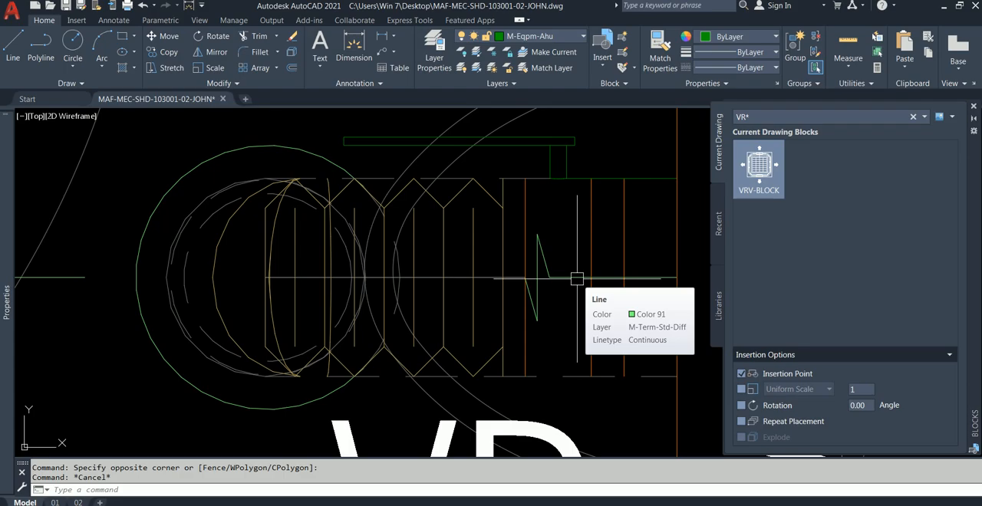
{"action": "left_click", "coordinate": [576, 277]}
{"action": "left_click", "coordinate": [550, 247]}
{"action": "left_click", "coordinate": [537, 277]}
{"action": "scroll", "coordinate": [534, 293], "scroll_direction": "up", "scroll_amount": 2}
{"action": "left_click", "coordinate": [520, 307]}
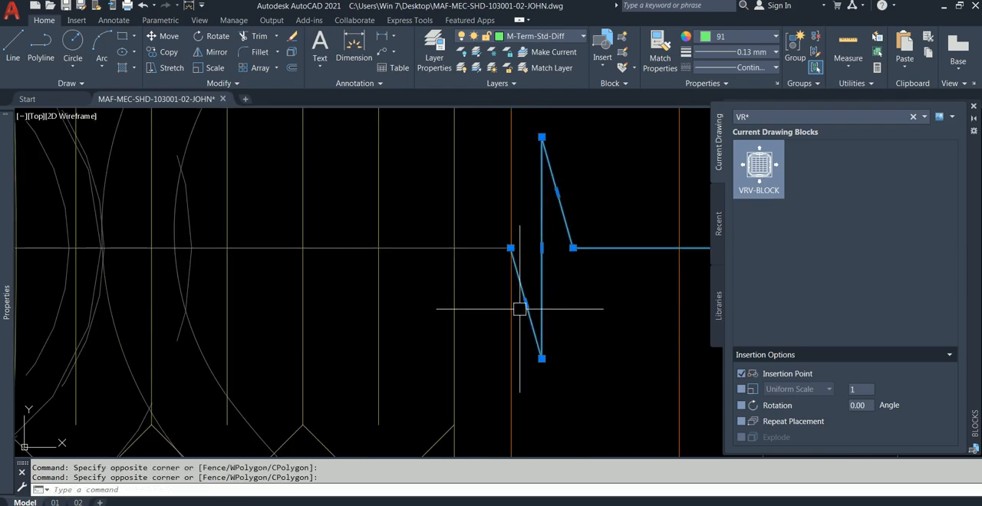
{"action": "scroll", "coordinate": [519, 307], "scroll_direction": "down", "scroll_amount": 4}
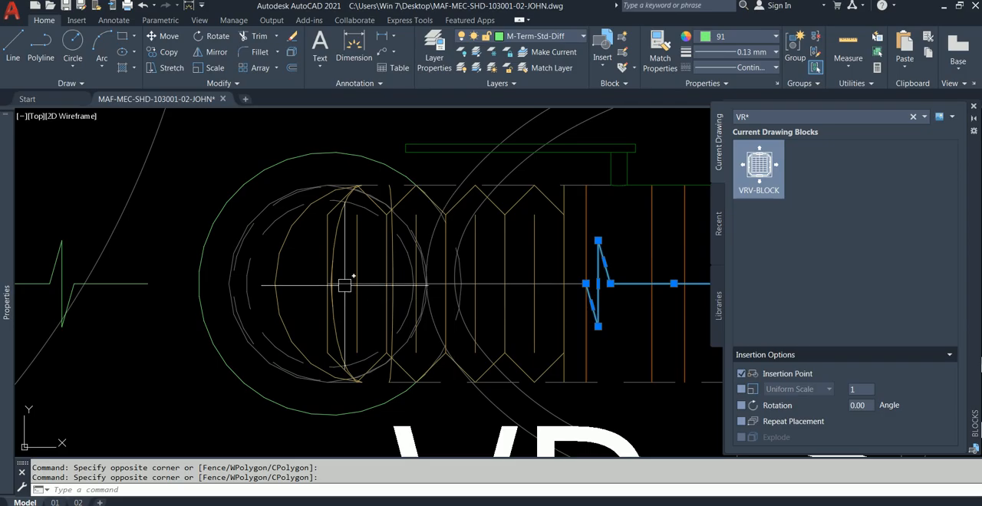
{"action": "left_click", "coordinate": [346, 286]}
{"action": "scroll", "coordinate": [346, 285], "scroll_direction": "down", "scroll_amount": 2}
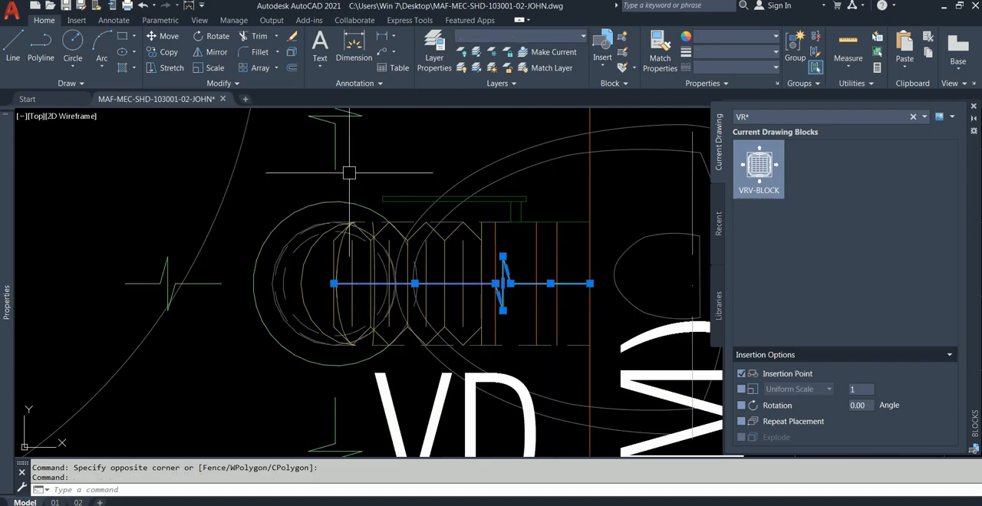
{"action": "left_click", "coordinate": [363, 193]}
{"action": "left_click", "coordinate": [322, 210]}
{"action": "middle_click_drag", "start_coordinate": [365, 181], "coordinate": [392, 258]}
{"action": "left_click", "coordinate": [460, 275]}
{"action": "left_click", "coordinate": [341, 162]}
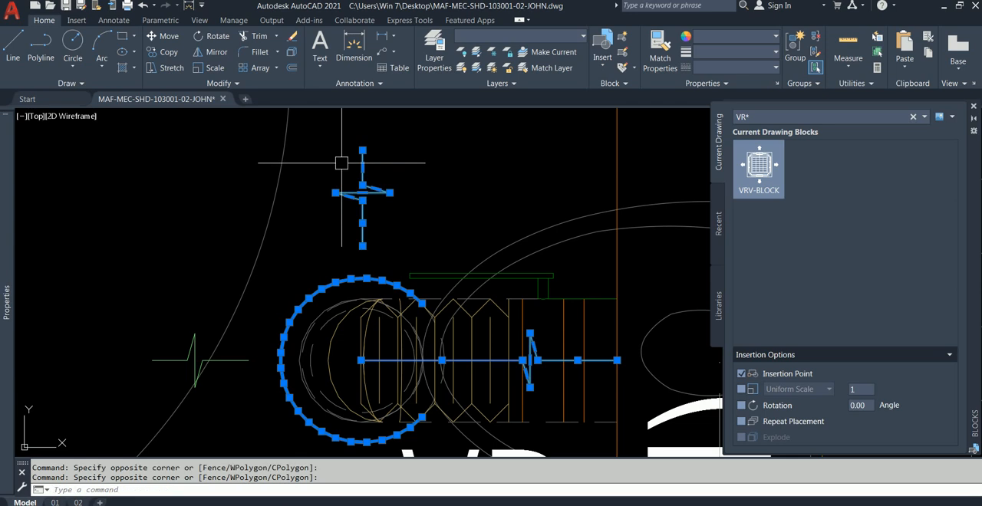
{"action": "left_click", "coordinate": [206, 347]}
{"action": "left_click", "coordinate": [155, 327]}
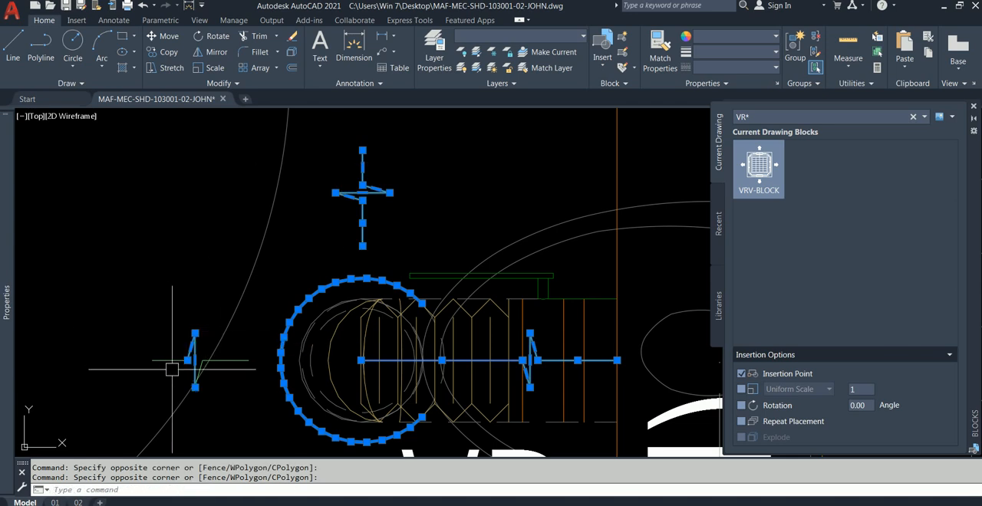
{"action": "scroll", "coordinate": [263, 376], "scroll_direction": "up", "scroll_amount": 5}
{"action": "left_click", "coordinate": [202, 339]}
{"action": "left_click", "coordinate": [176, 307]}
{"action": "scroll", "coordinate": [181, 301], "scroll_direction": "down", "scroll_amount": 5}
{"action": "middle_click_drag", "start_coordinate": [182, 301], "coordinate": [186, 169]}
{"action": "left_click", "coordinate": [349, 285]}
{"action": "left_click", "coordinate": [260, 391]}
{"action": "scroll", "coordinate": [272, 335], "scroll_direction": "down", "scroll_amount": 2}
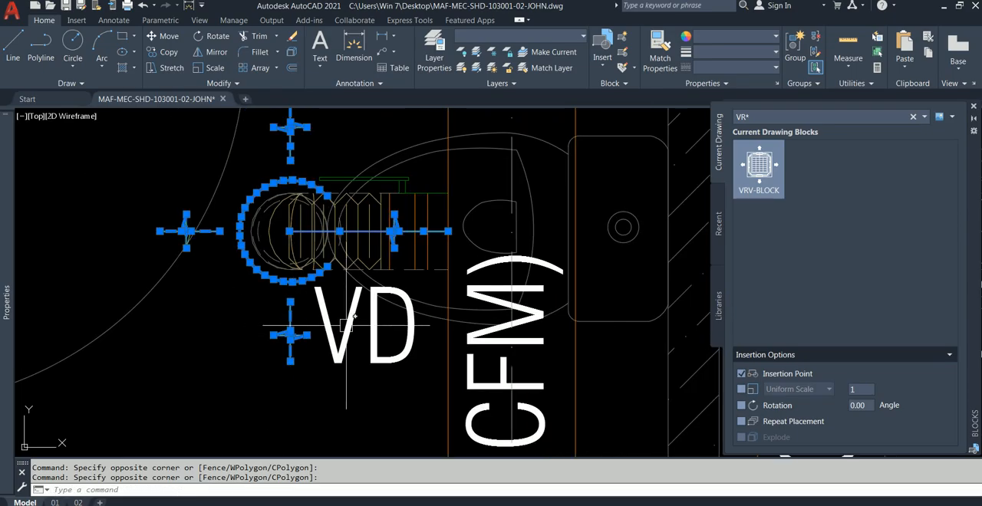
{"action": "mouse_move", "coordinate": [5, 162]}
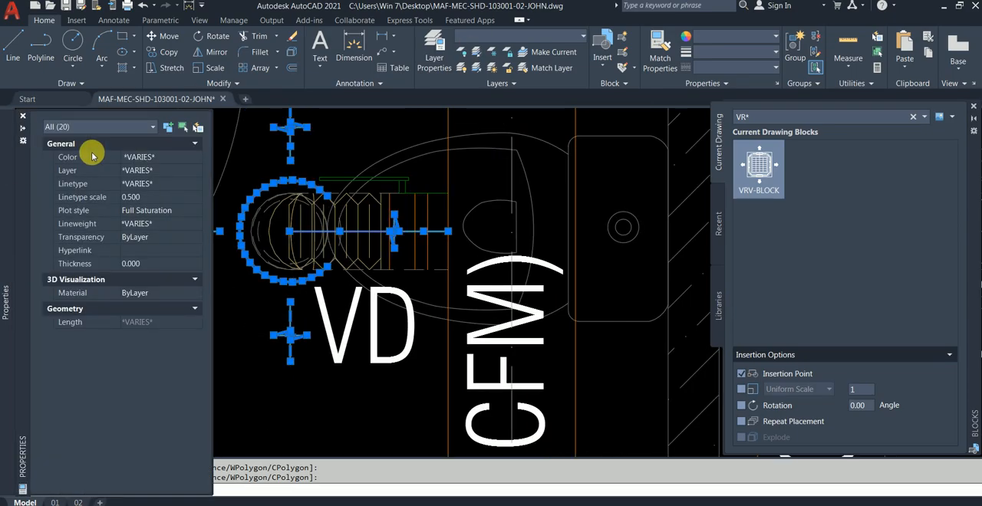
{"action": "left_click", "coordinate": [162, 171]}
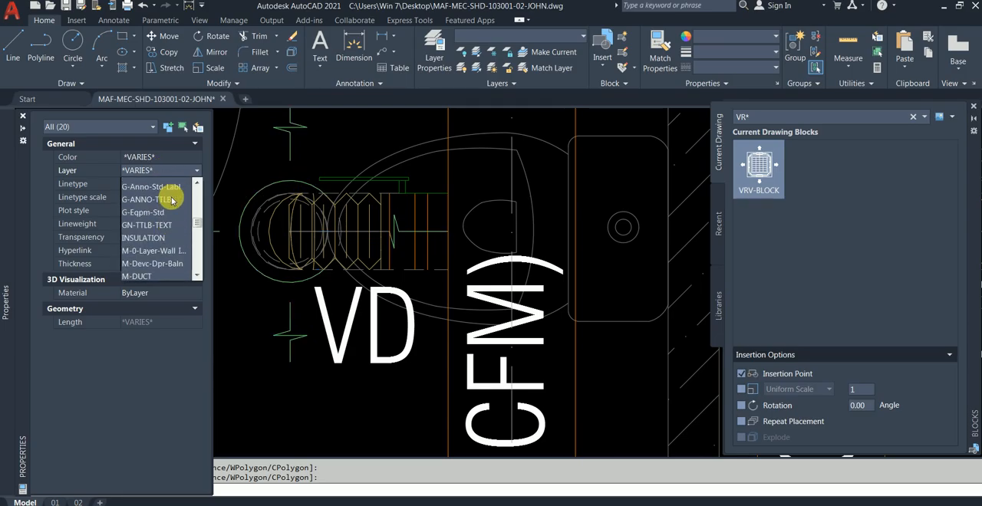
{"action": "left_click", "coordinate": [158, 185]}
{"action": "key", "text": "Escape"}
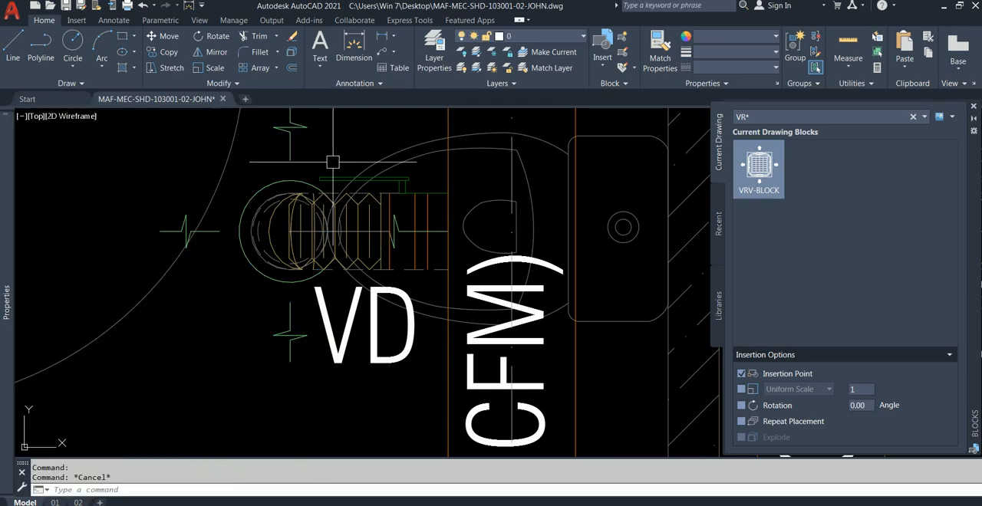
Check the layer of the diffuser's outer circle and upper break symbol.
{"action": "left_click", "coordinate": [300, 183]}
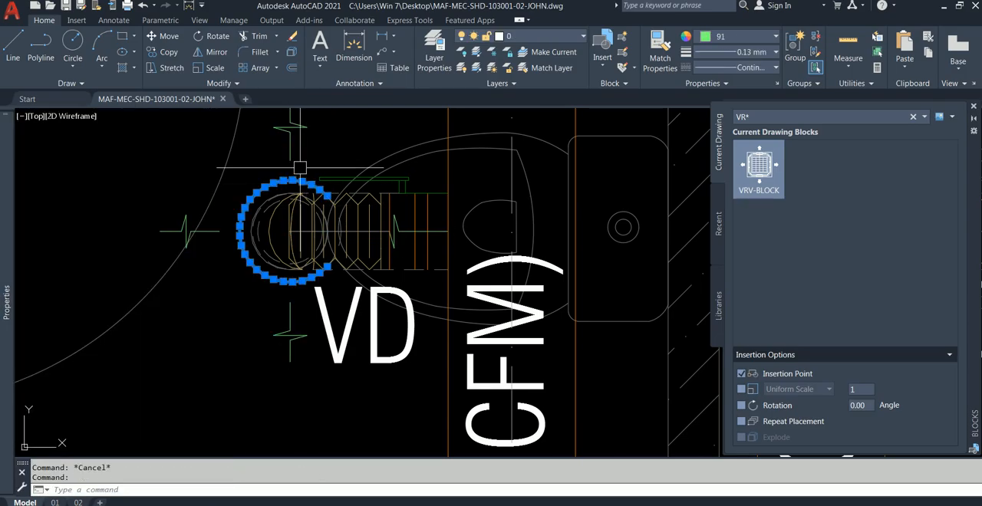
{"action": "middle_click_drag", "start_coordinate": [312, 162], "coordinate": [340, 201]}
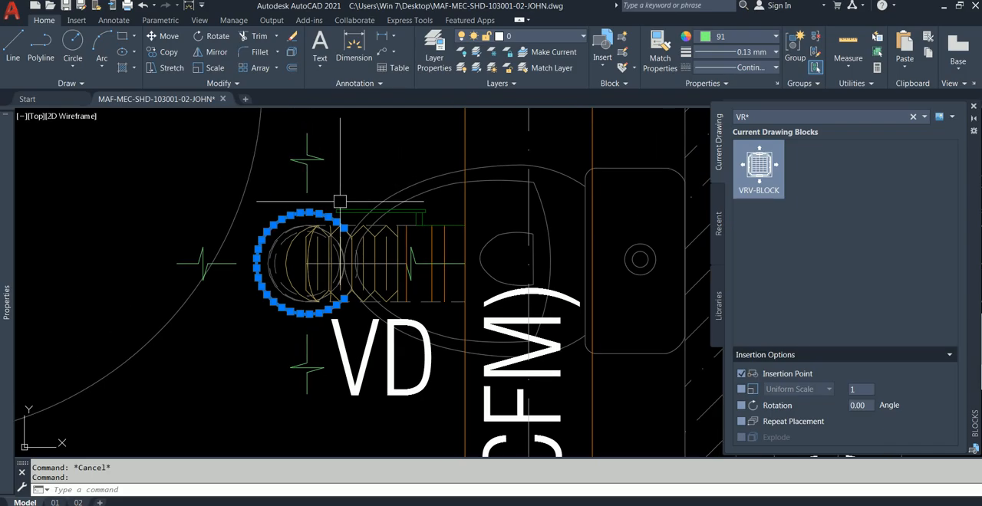
{"action": "left_click", "coordinate": [349, 218]}
{"action": "left_click", "coordinate": [259, 144]}
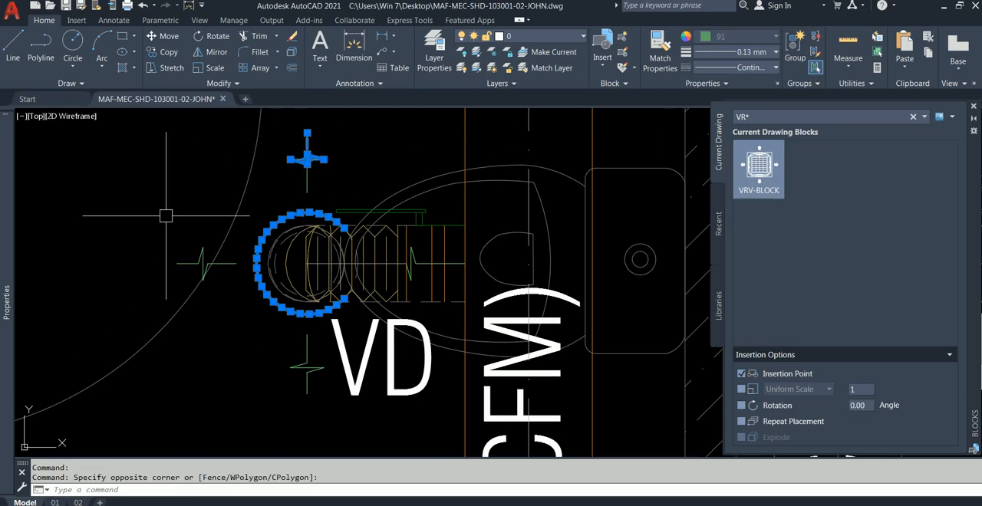
{"action": "key", "text": "Escape"}
{"action": "type", "text": "m"}
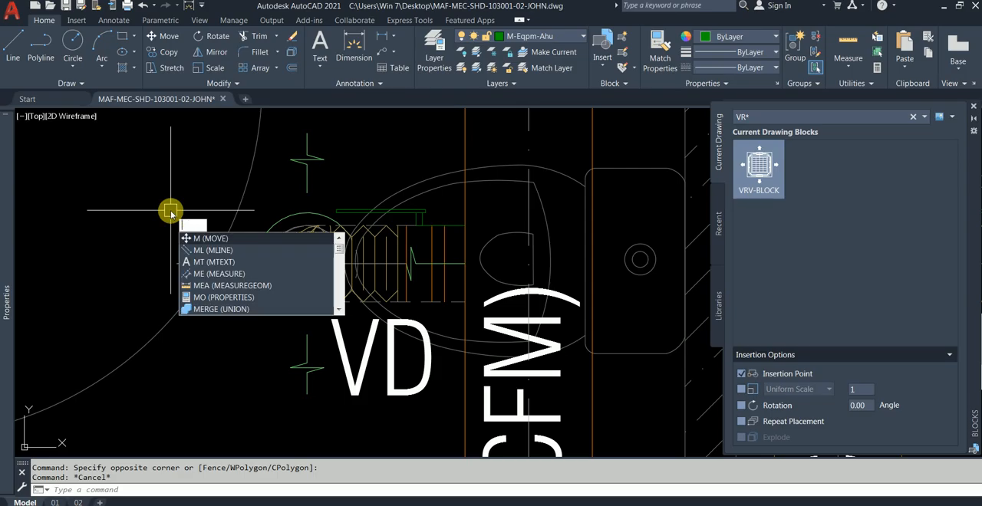
{"action": "key", "text": "BackSpace"}
{"action": "type", "text": "co"}
{"action": "key", "text": "Return"}
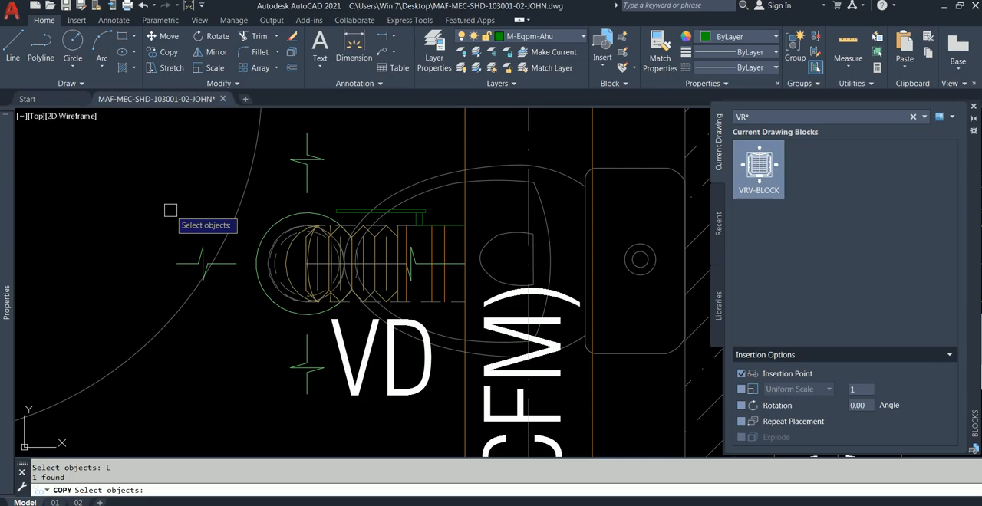
{"action": "key", "text": "Return"}
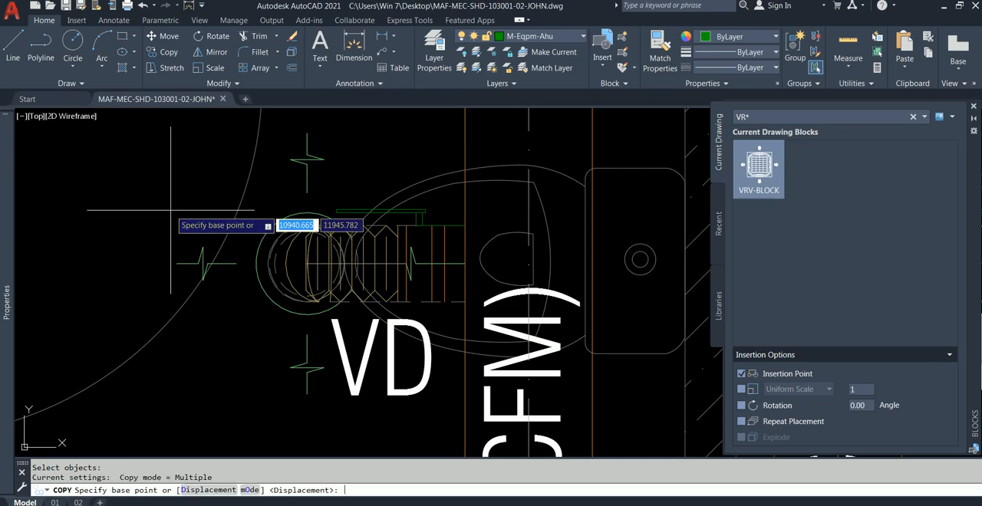
{"action": "left_click", "coordinate": [156, 217]}
{"action": "scroll", "coordinate": [100, 280], "scroll_direction": "down", "scroll_amount": 5}
{"action": "key", "text": "Escape"}
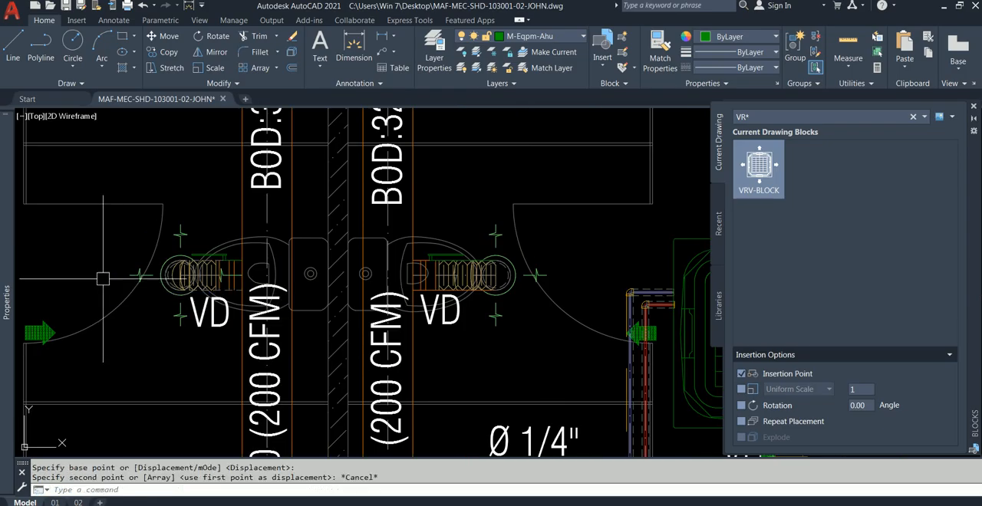
{"action": "scroll", "coordinate": [158, 261], "scroll_direction": "up", "scroll_amount": 4}
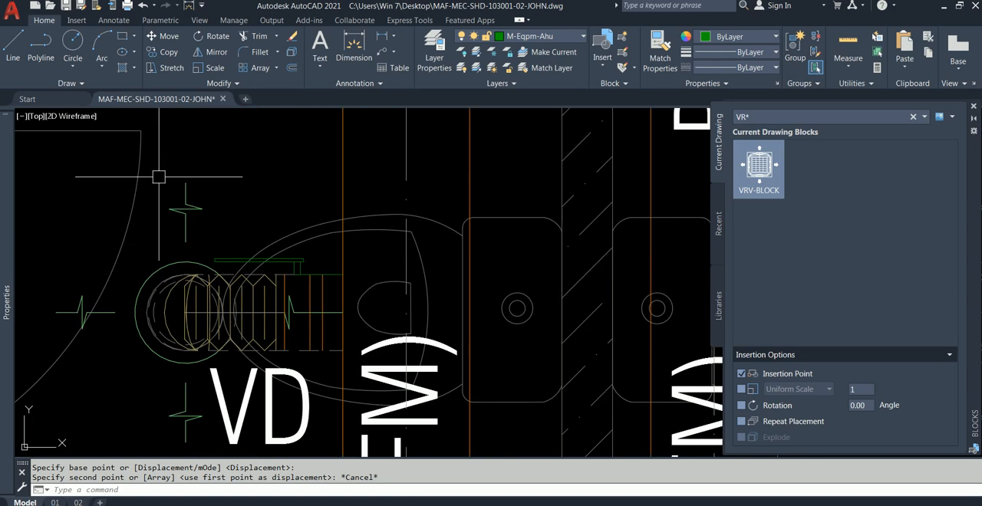
{"action": "type", "text": "co"}
{"action": "key", "text": "Return"}
{"action": "type", "text": "p"}
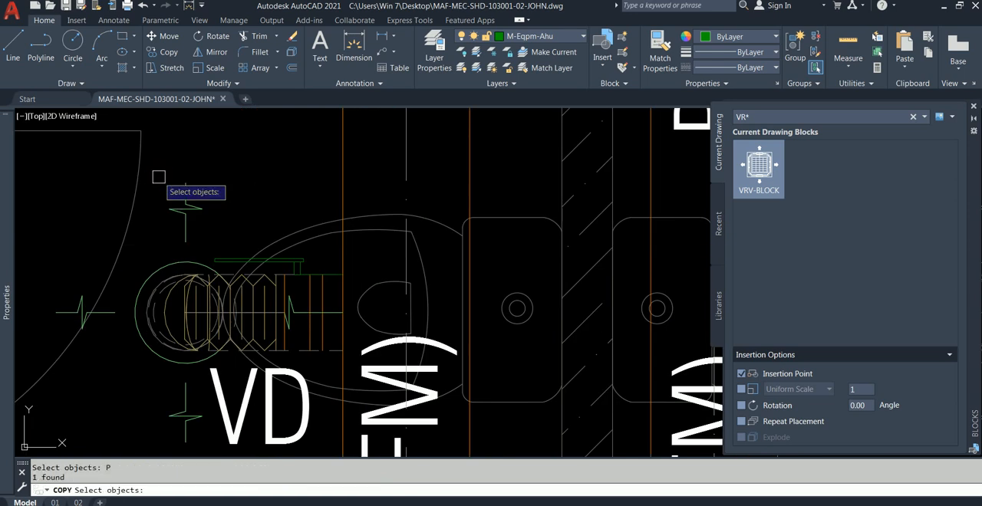
{"action": "key", "text": "Return"}
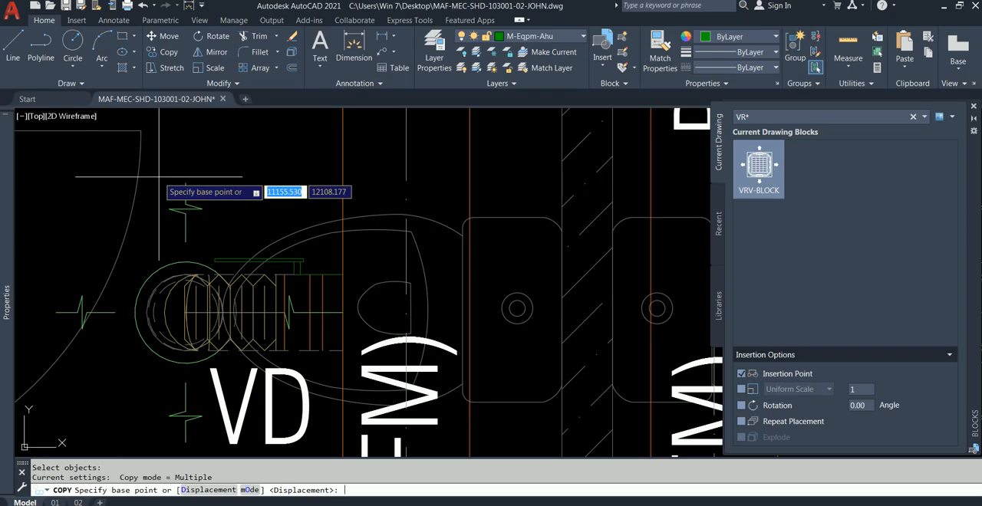
{"action": "left_click", "coordinate": [168, 165]}
{"action": "scroll", "coordinate": [153, 192], "scroll_direction": "down", "scroll_amount": 5}
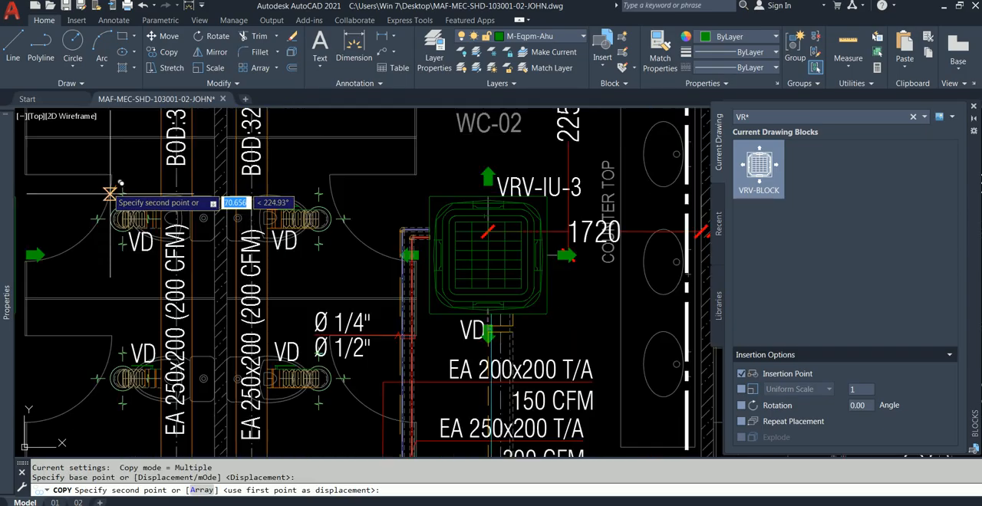
{"action": "key", "text": "Escape"}
Copy the exhaust diffuser's outer arc, duct centreline and upper, left and right break symbols by the diffuser's centre to the empty space above the plan.
{"action": "scroll", "coordinate": [96, 241], "scroll_direction": "up", "scroll_amount": 4}
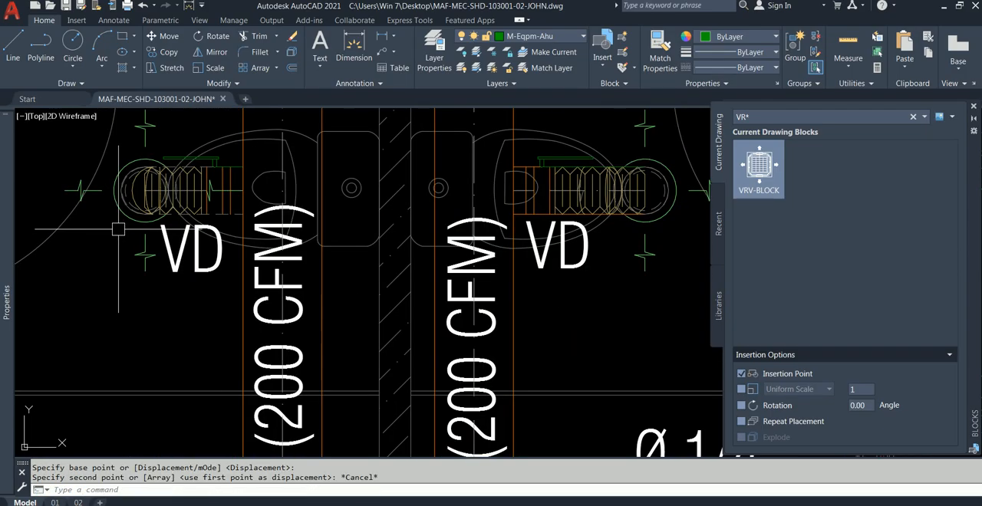
{"action": "scroll", "coordinate": [73, 214], "scroll_direction": "up", "scroll_amount": 3}
{"action": "left_click", "coordinate": [73, 214]}
{"action": "left_click", "coordinate": [132, 235]}
{"action": "scroll", "coordinate": [144, 221], "scroll_direction": "up", "scroll_amount": 4}
{"action": "left_click", "coordinate": [126, 249]}
{"action": "left_click", "coordinate": [96, 250]}
{"action": "middle_click_drag", "start_coordinate": [166, 185], "coordinate": [175, 266]}
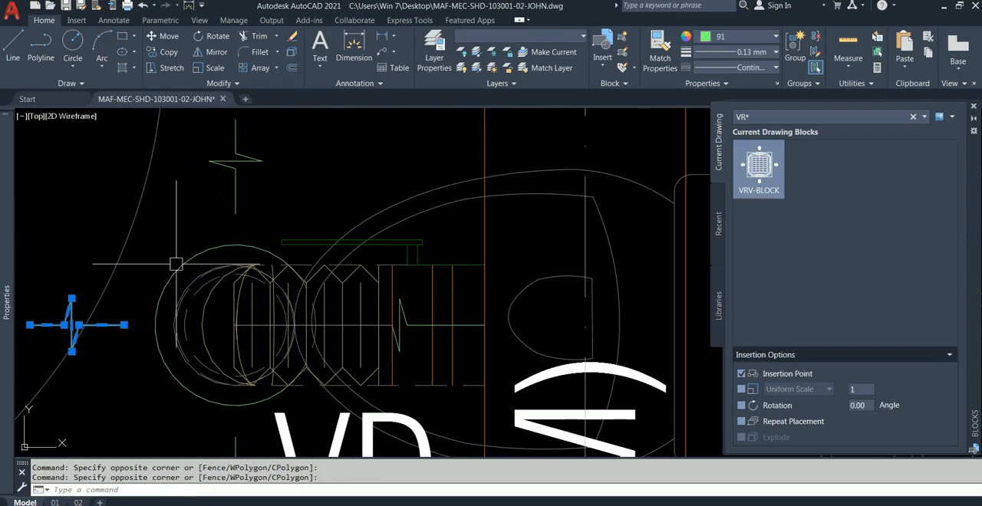
{"action": "scroll", "coordinate": [214, 147], "scroll_direction": "down", "scroll_amount": 2}
{"action": "left_click", "coordinate": [206, 122]}
{"action": "left_click", "coordinate": [265, 188]}
{"action": "scroll", "coordinate": [276, 196], "scroll_direction": "up", "scroll_amount": 2}
{"action": "left_click", "coordinate": [204, 208]}
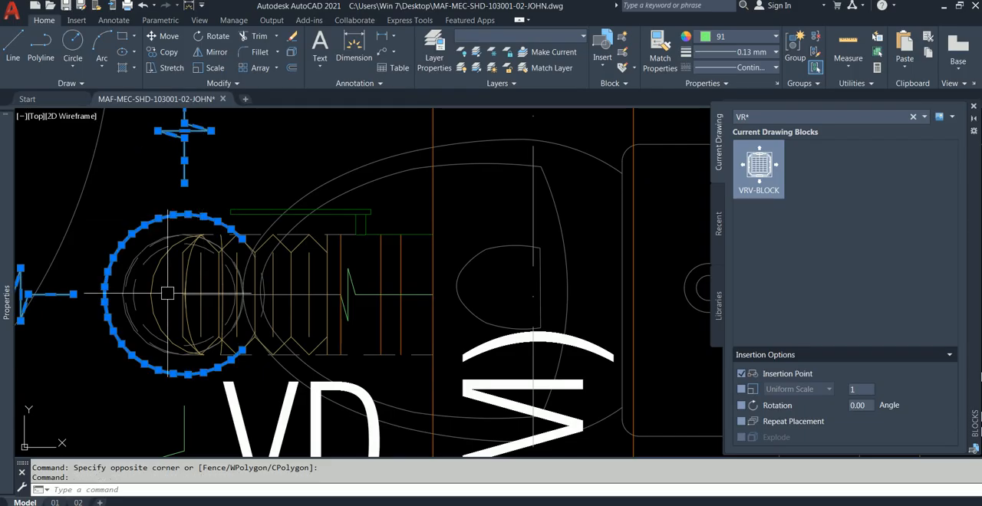
{"action": "scroll", "coordinate": [142, 352], "scroll_direction": "up", "scroll_amount": 4}
{"action": "scroll", "coordinate": [125, 380], "scroll_direction": "down", "scroll_amount": 4}
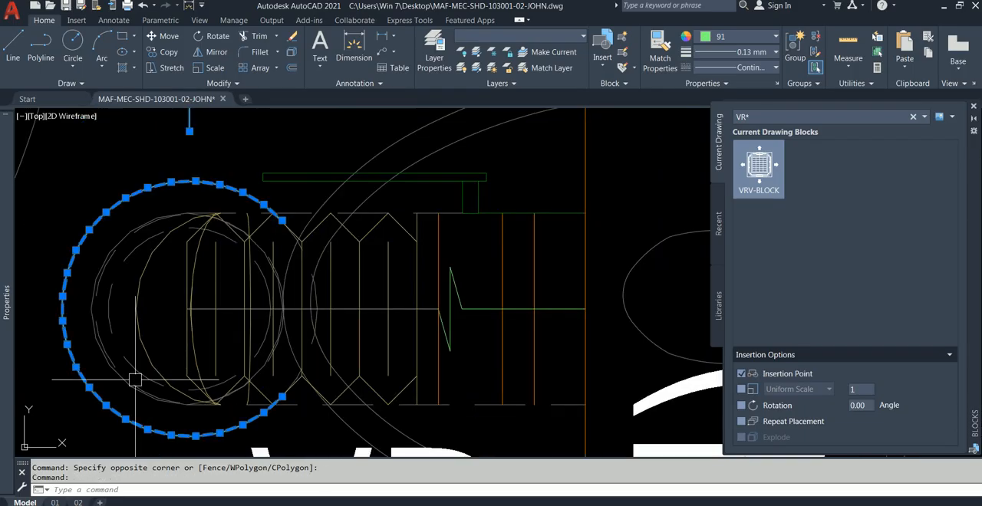
{"action": "scroll", "coordinate": [143, 207], "scroll_direction": "up", "scroll_amount": 3}
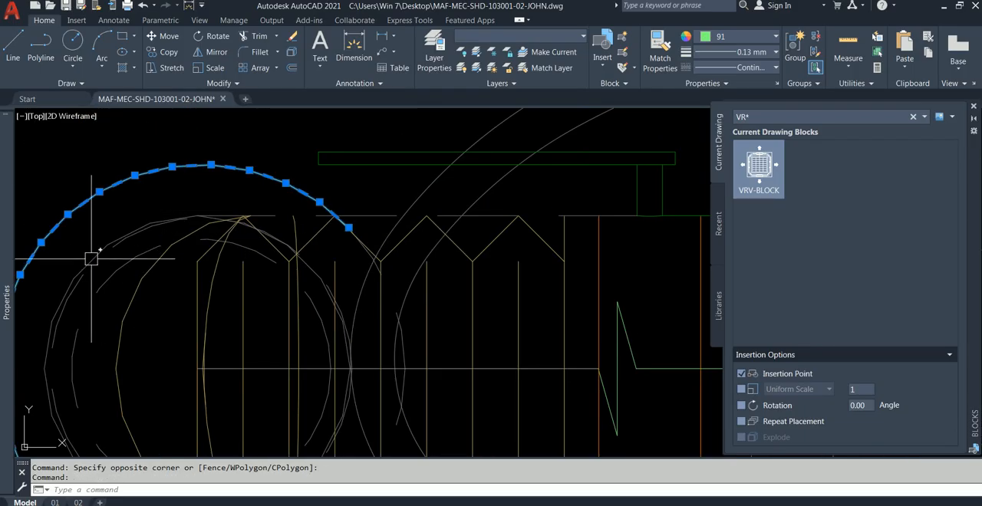
{"action": "scroll", "coordinate": [92, 258], "scroll_direction": "down", "scroll_amount": 2}
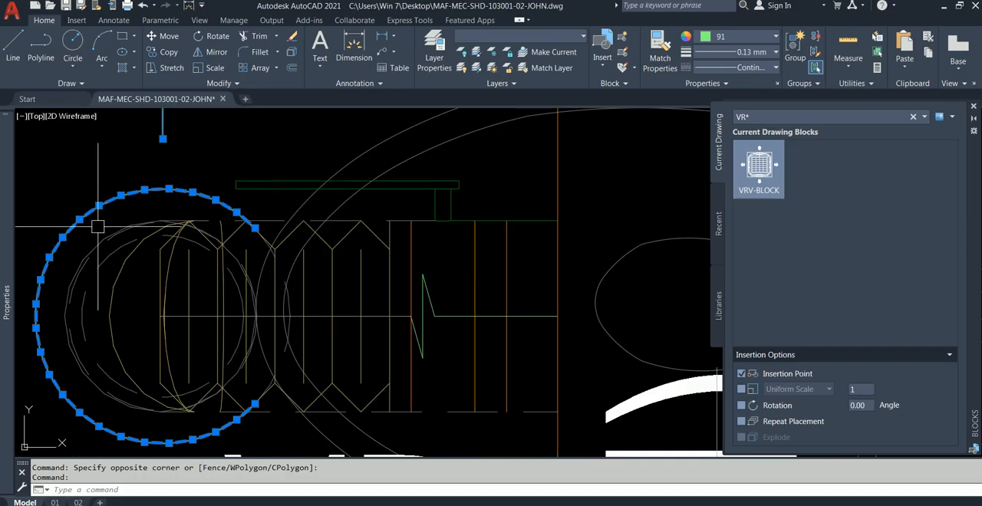
{"action": "left_click", "coordinate": [318, 314]}
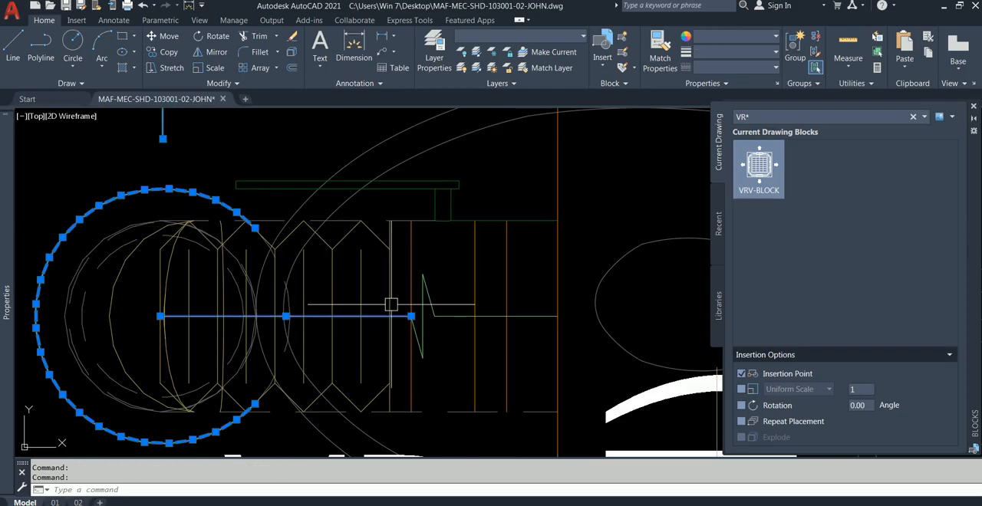
{"action": "left_click", "coordinate": [453, 290]}
{"action": "left_click", "coordinate": [415, 359]}
{"action": "scroll", "coordinate": [434, 331], "scroll_direction": "down", "scroll_amount": 3}
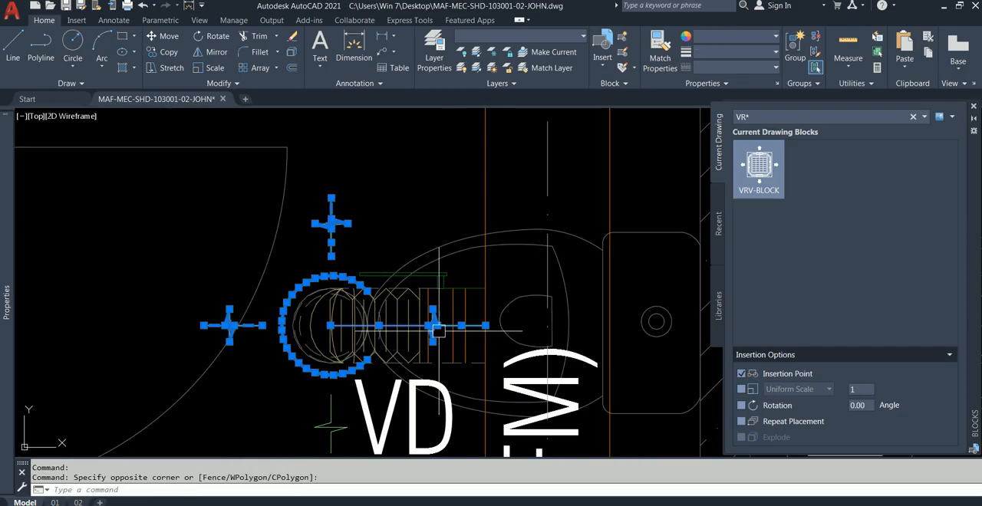
{"action": "left_click", "coordinate": [164, 52]}
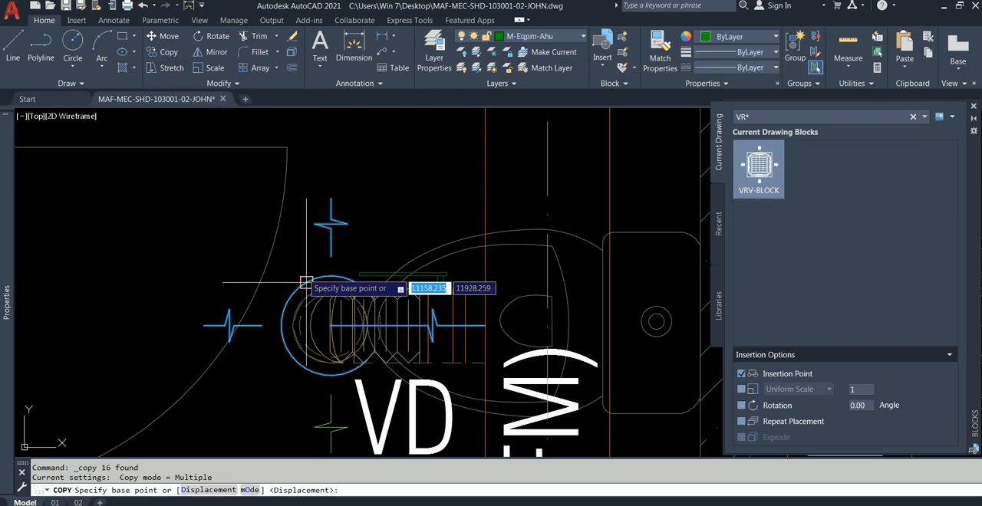
{"action": "left_click", "coordinate": [331, 325]}
{"action": "scroll", "coordinate": [352, 257], "scroll_direction": "down", "scroll_amount": 3}
{"action": "middle_click_drag", "start_coordinate": [368, 252], "coordinate": [166, 249]}
{"action": "scroll", "coordinate": [209, 274], "scroll_direction": "down", "scroll_amount": 8}
{"action": "middle_click_drag", "start_coordinate": [355, 272], "coordinate": [347, 418]}
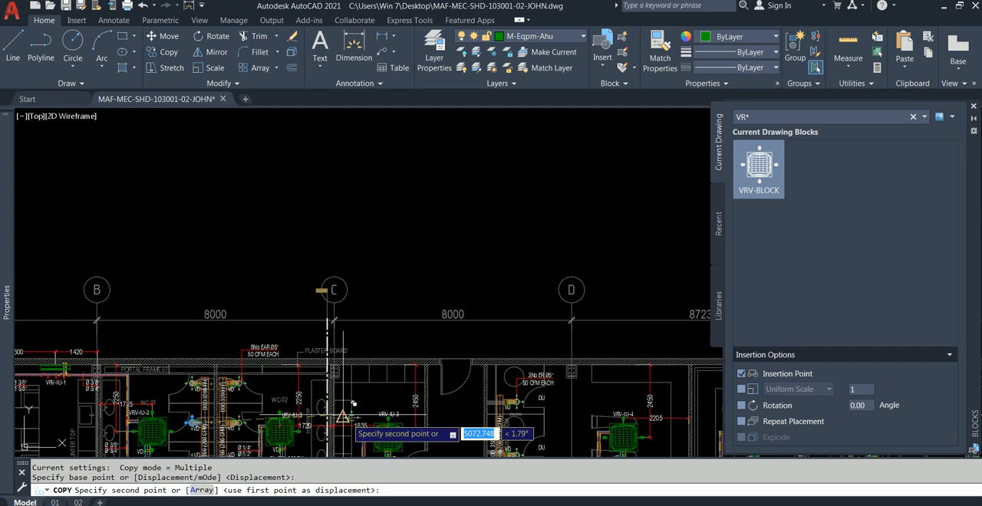
{"action": "key", "text": "Escape"}
{"action": "scroll", "coordinate": [206, 224], "scroll_direction": "up", "scroll_amount": 8}
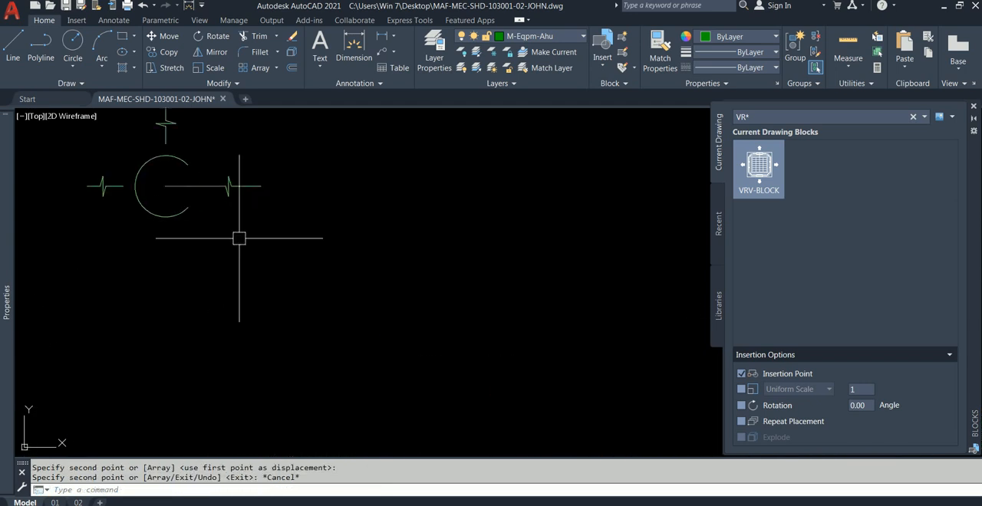
Mirror the copied diffuser's upper break symbol about the horizontal centreline to the lower side, keeping the source object.
{"action": "scroll", "coordinate": [235, 229], "scroll_direction": "down", "scroll_amount": 3}
{"action": "scroll", "coordinate": [221, 218], "scroll_direction": "up", "scroll_amount": 5}
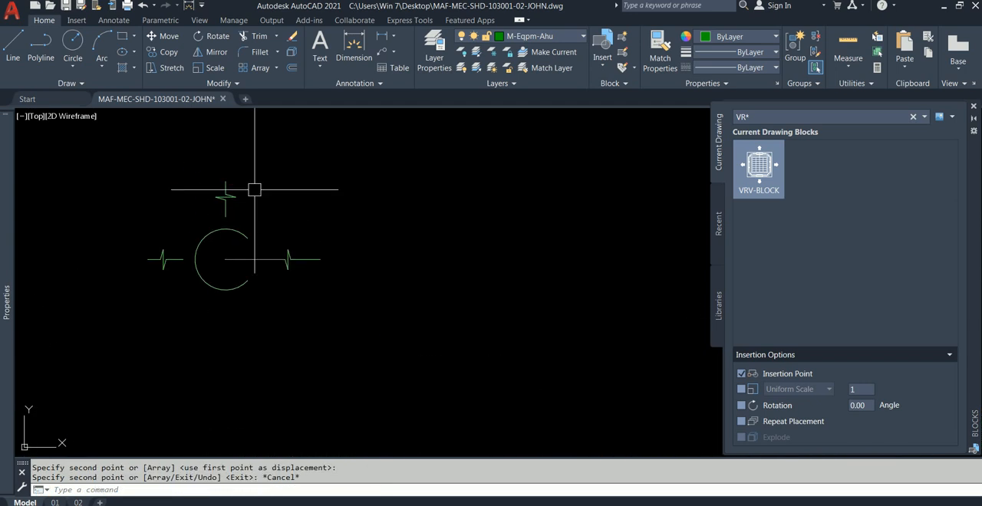
{"action": "key", "text": "space"}
{"action": "left_click", "coordinate": [255, 218]}
{"action": "left_click", "coordinate": [199, 170]}
{"action": "key", "text": "space"}
{"action": "left_click", "coordinate": [195, 258]}
{"action": "left_click", "coordinate": [219, 254]}
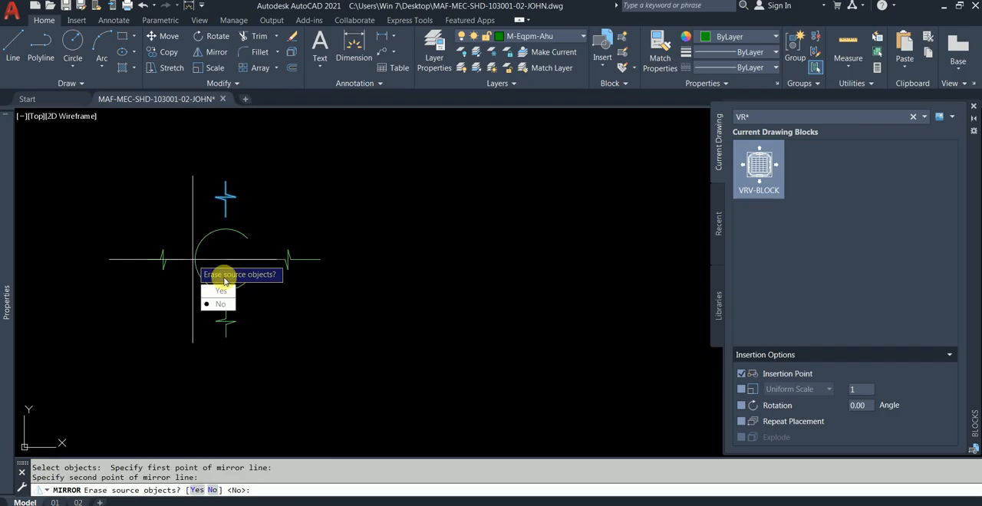
{"action": "left_click", "coordinate": [221, 306]}
{"action": "key", "text": "Escape"}
Assign all of the copied diffuser symbol's lines and arc to layer 0 and set their colour to ByLayer.
{"action": "left_click", "coordinate": [392, 180]}
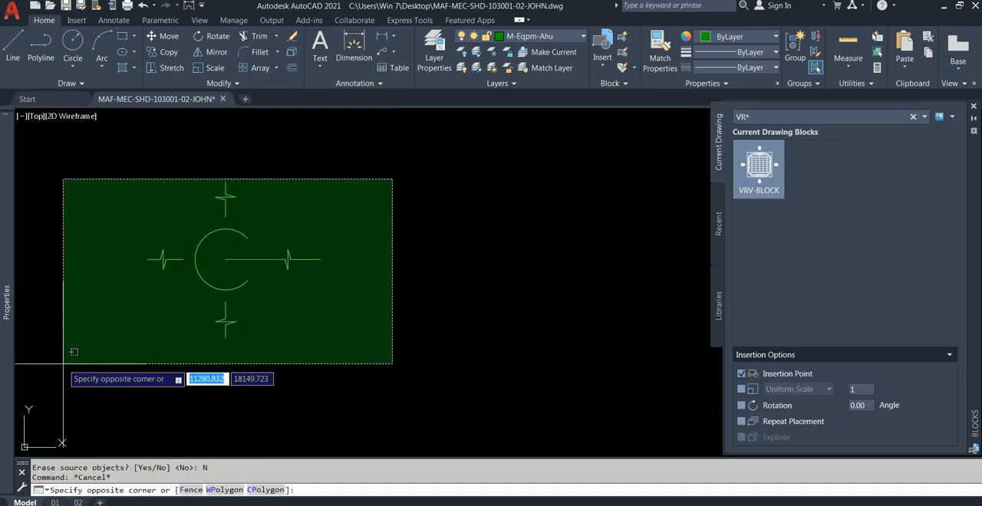
{"action": "left_click", "coordinate": [63, 364]}
{"action": "mouse_move", "coordinate": [8, 243]}
{"action": "left_click", "coordinate": [151, 174]}
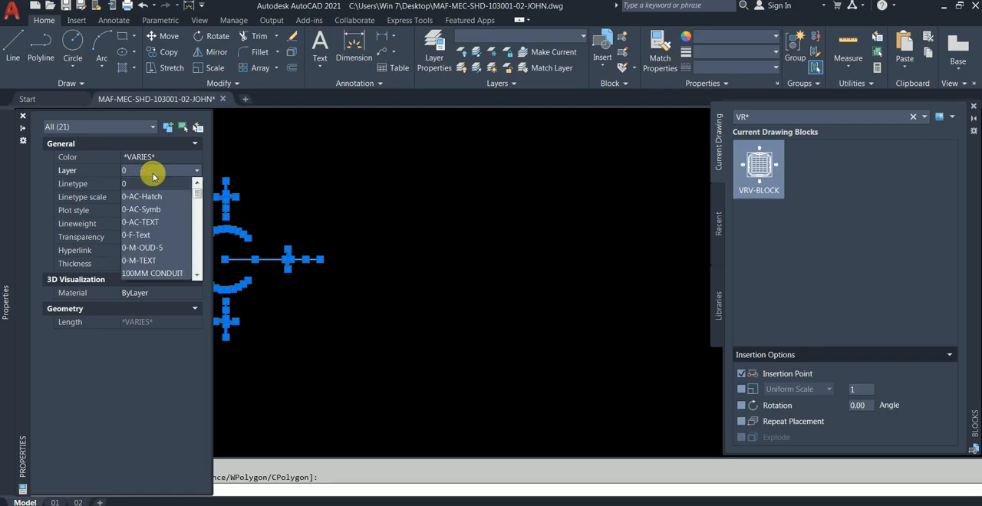
{"action": "left_click", "coordinate": [152, 176]}
{"action": "left_click", "coordinate": [153, 158]}
{"action": "scroll", "coordinate": [157, 166], "scroll_direction": "up", "scroll_amount": 5}
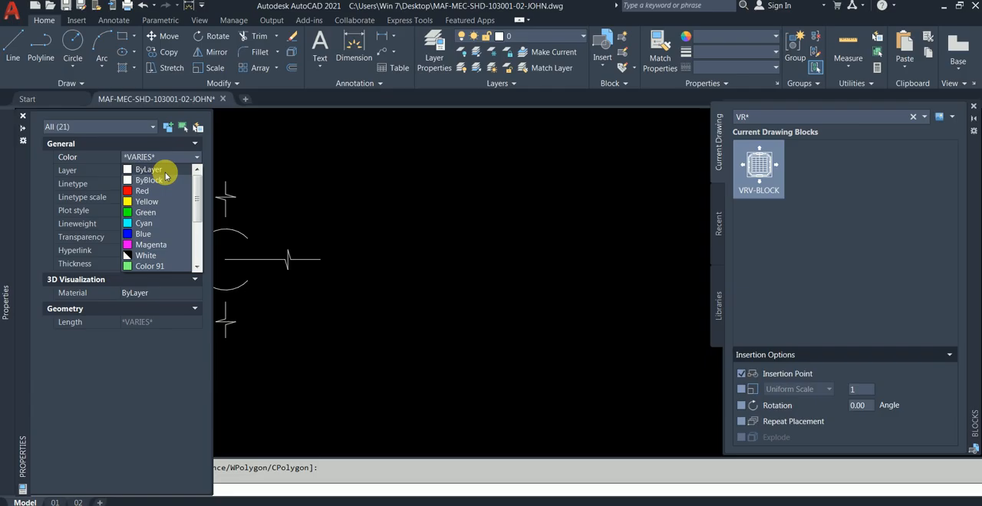
{"action": "left_click", "coordinate": [165, 175]}
{"action": "key", "text": "Escape"}
Make layer 0 the current layer by matching the layer of the copied diffuser's outer arc.
{"action": "scroll", "coordinate": [258, 207], "scroll_direction": "down", "scroll_amount": 2}
{"action": "middle_click_drag", "start_coordinate": [260, 233], "coordinate": [291, 228]}
{"action": "scroll", "coordinate": [249, 224], "scroll_direction": "down", "scroll_amount": 2}
{"action": "scroll", "coordinate": [254, 229], "scroll_direction": "up", "scroll_amount": 2}
{"action": "scroll", "coordinate": [257, 228], "scroll_direction": "up", "scroll_amount": 2}
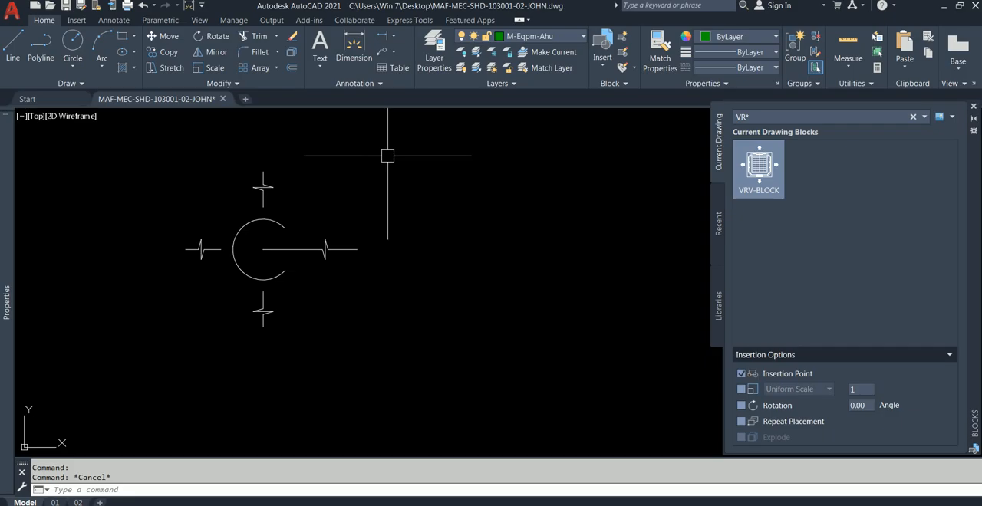
{"action": "key", "text": "Escape"}
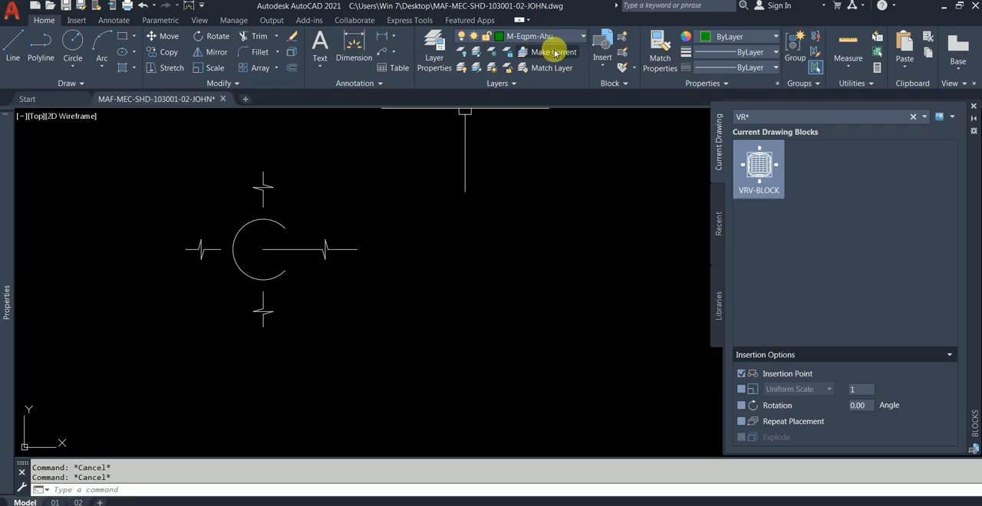
{"action": "left_click", "coordinate": [246, 224]}
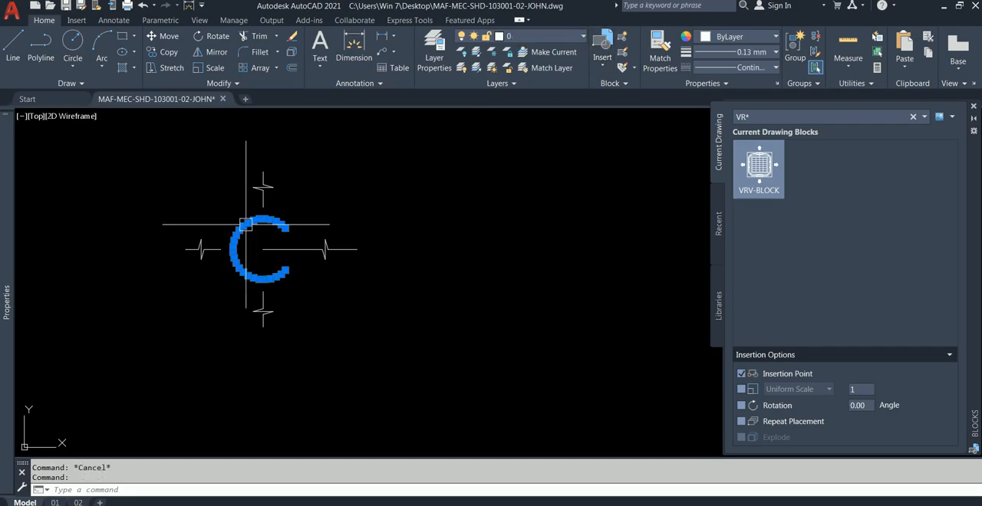
{"action": "key", "text": "Escape"}
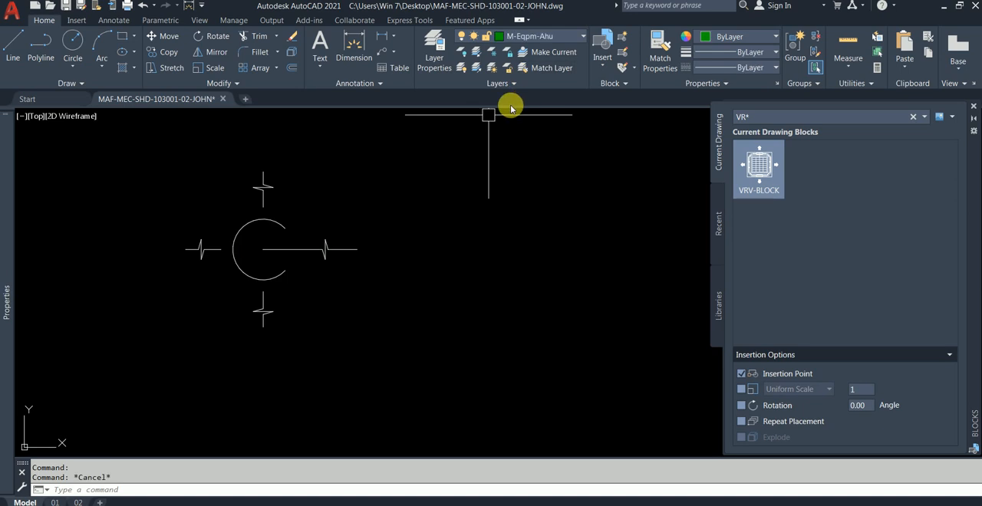
{"action": "left_click", "coordinate": [240, 229]}
{"action": "left_click", "coordinate": [545, 54]}
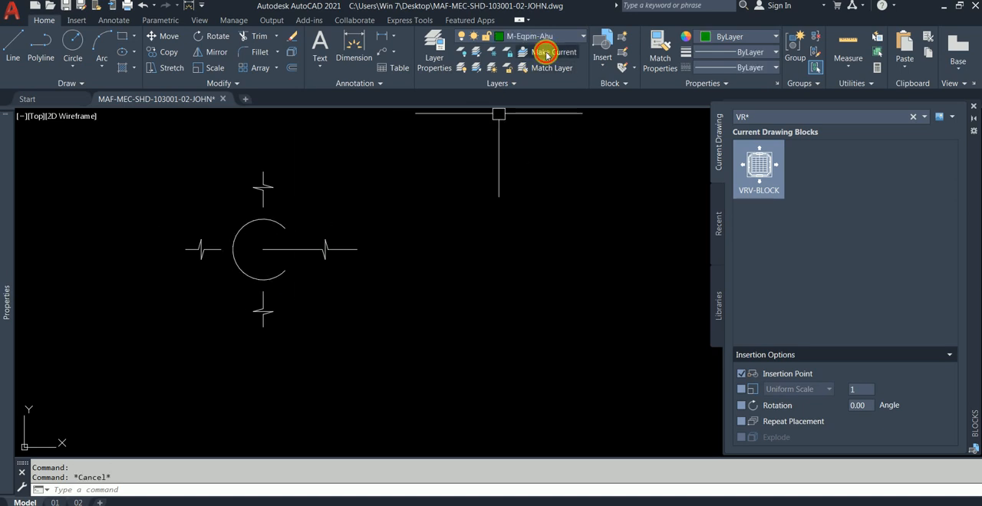
{"action": "left_click", "coordinate": [282, 223]}
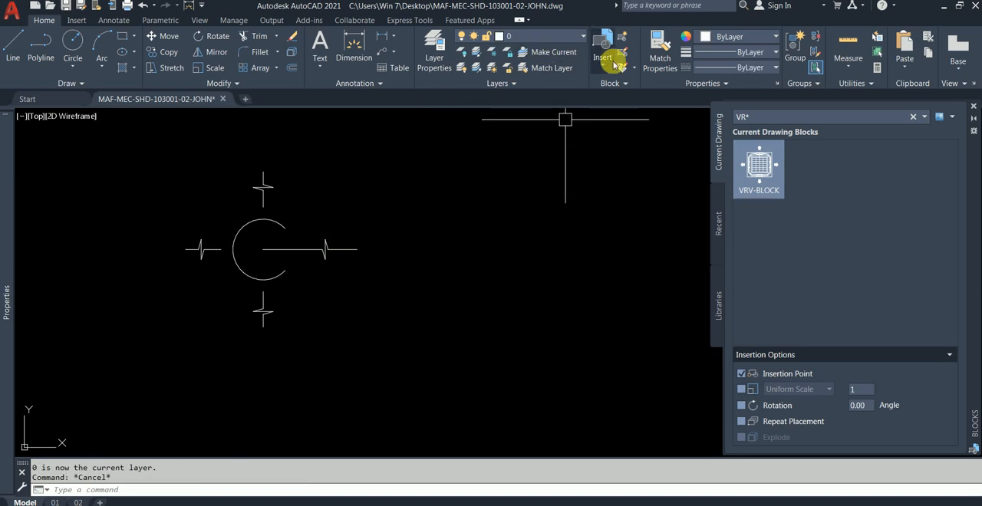
Open a new block definition for the copied diffuser symbol.
{"action": "left_click", "coordinate": [621, 37]}
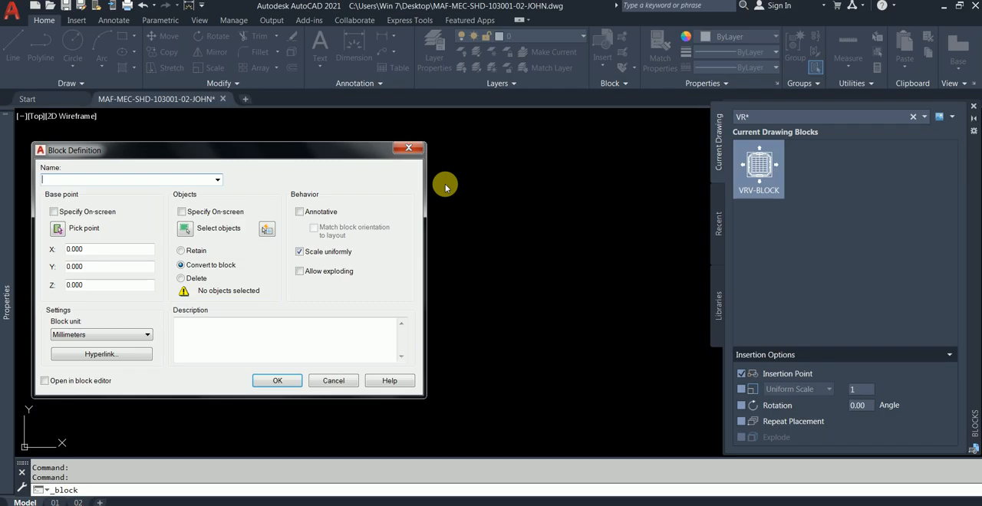
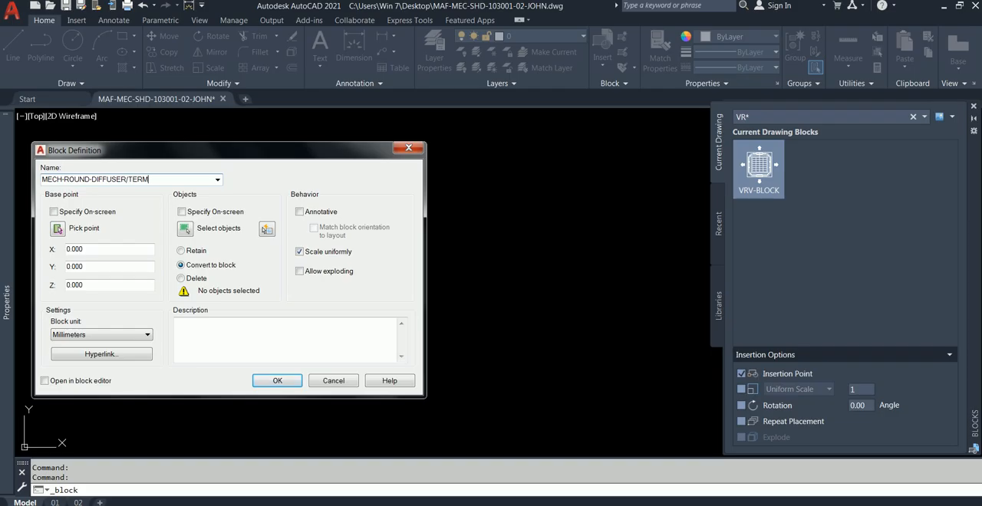
Set the block's base point at the diffuser symbol's centre and select the whole symbol as its objects, using the Delete option for the originals.
{"action": "left_click", "coordinate": [57, 230]}
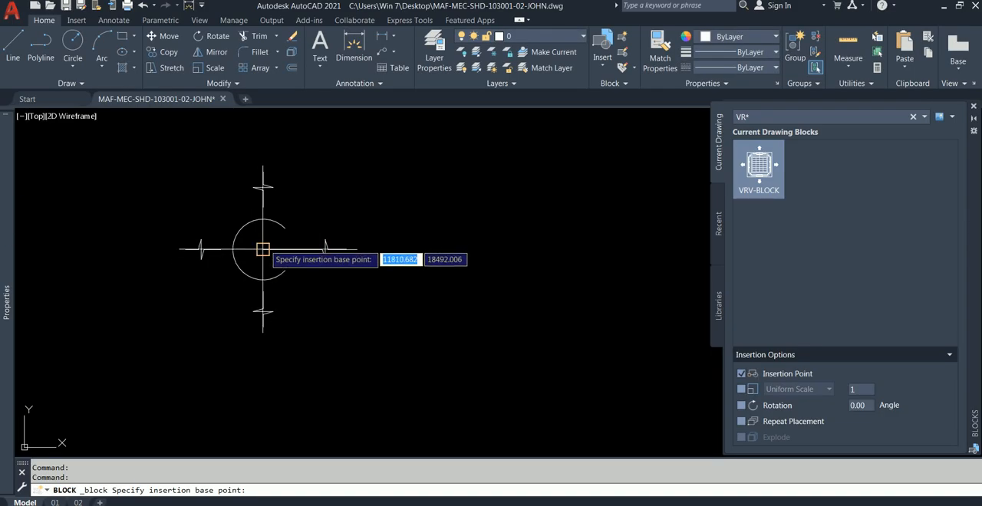
{"action": "left_click", "coordinate": [263, 249]}
{"action": "left_click", "coordinate": [187, 229]}
{"action": "left_click", "coordinate": [125, 145]}
{"action": "left_click", "coordinate": [421, 355]}
{"action": "key", "text": "Return"}
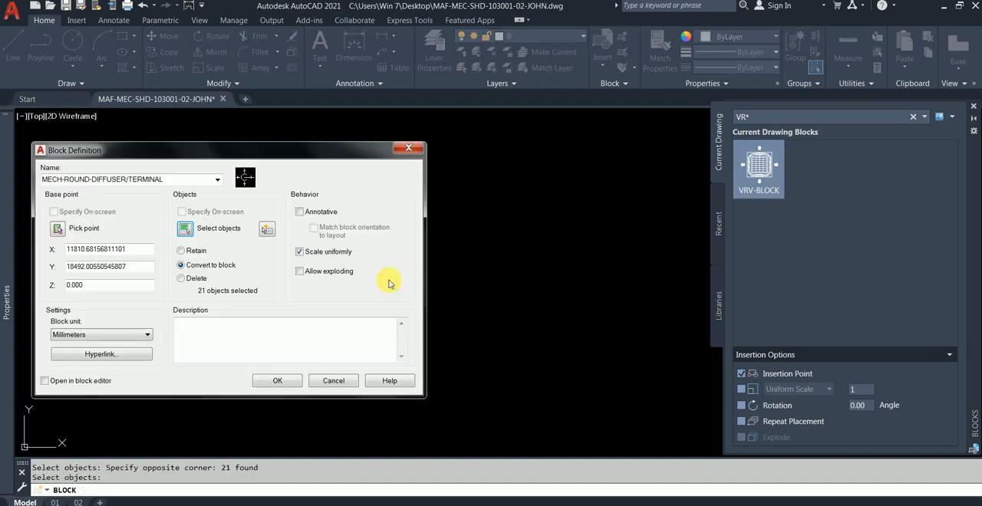
Name the block MECH-ROUND-DIFFUSER-TERMINAL and create its definition.
{"action": "left_click", "coordinate": [277, 381]}
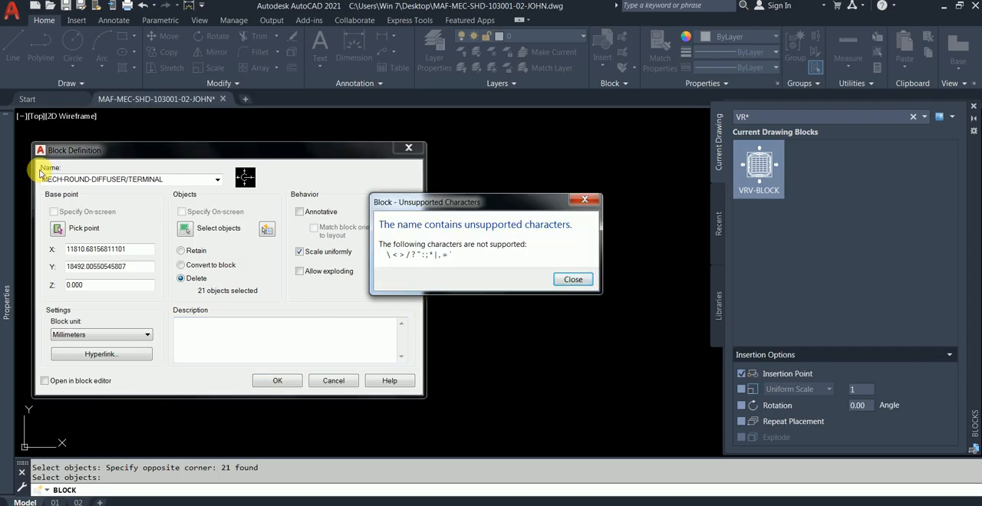
{"action": "key", "text": "Return"}
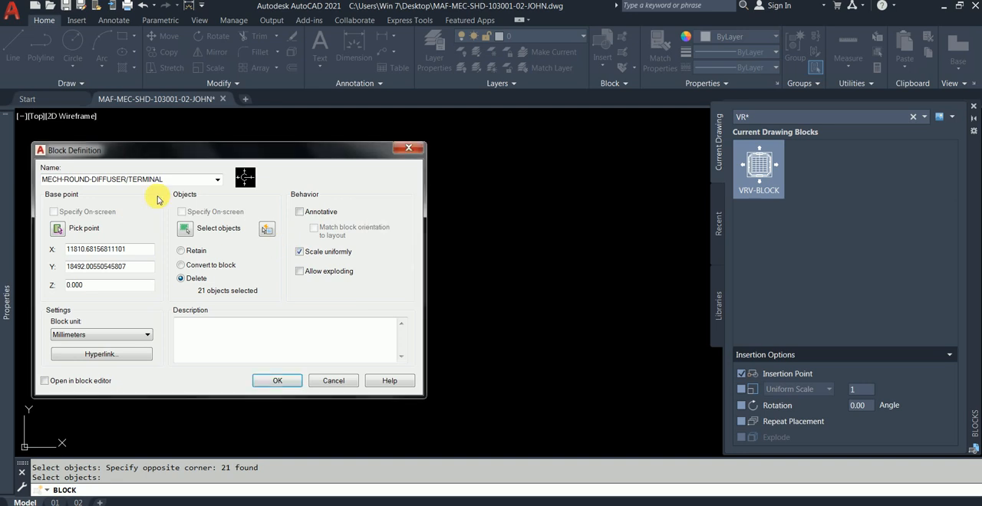
{"action": "left_click", "coordinate": [131, 184]}
{"action": "left_click", "coordinate": [131, 183]}
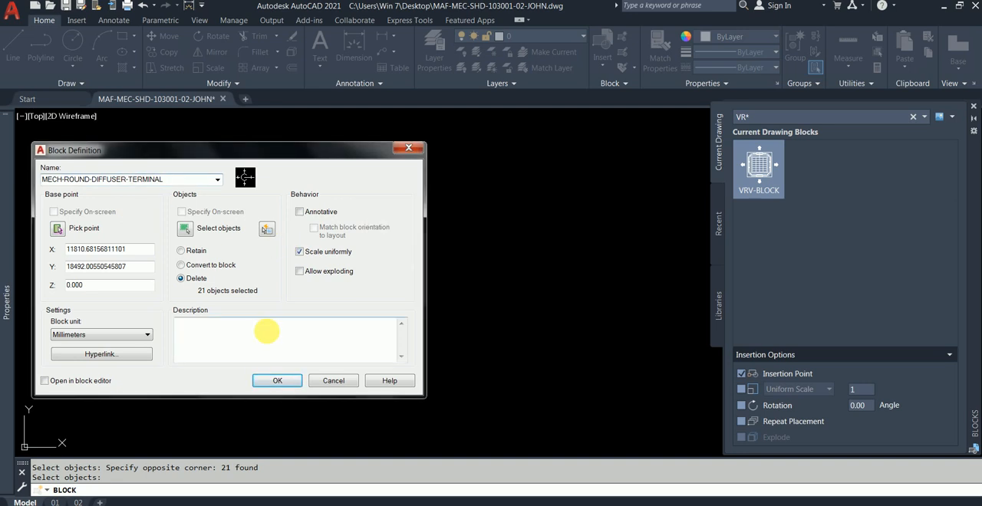
{"action": "left_click", "coordinate": [281, 382]}
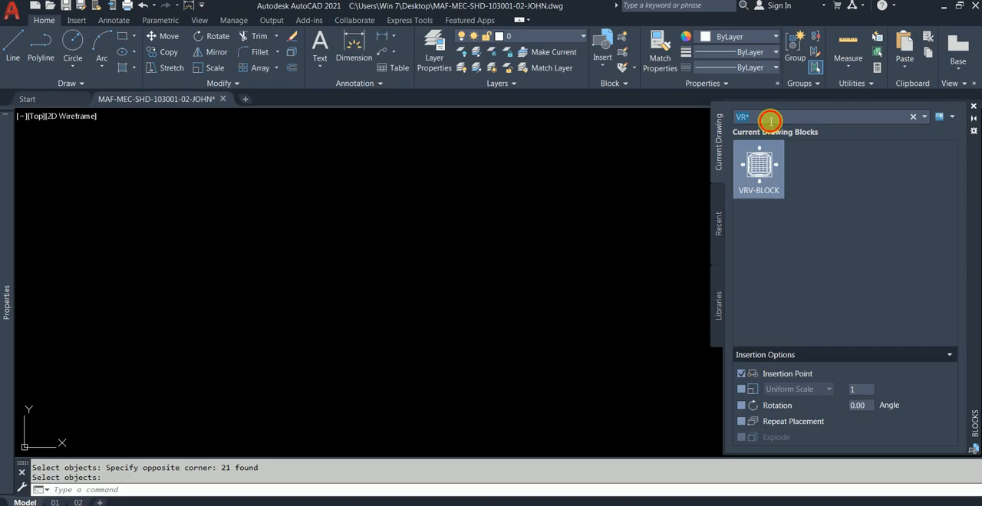
Find the MECH-ROUND-DIFFUSER-TERMINAL block among the recent blocks and preview its insertion without placing it.
{"action": "type", "text": "ROUN"}
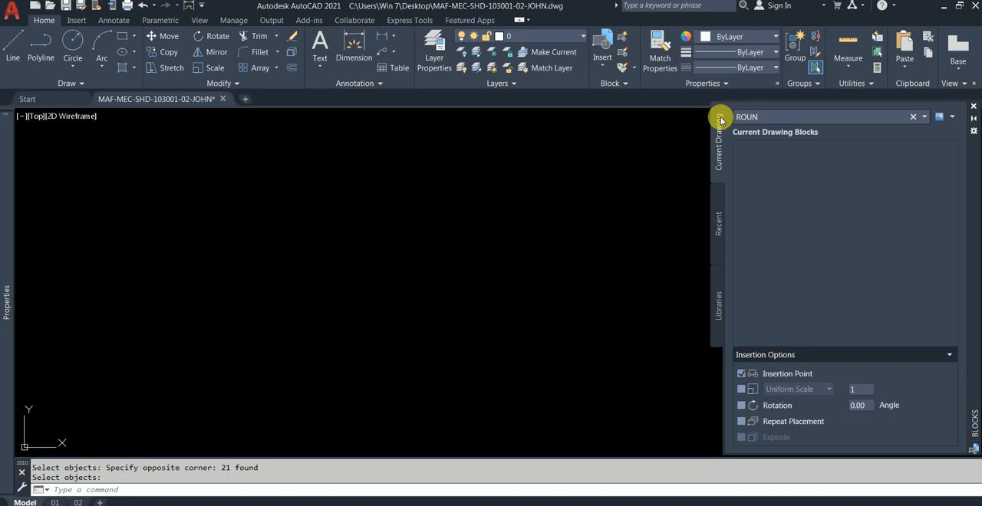
{"action": "left_click", "coordinate": [716, 225]}
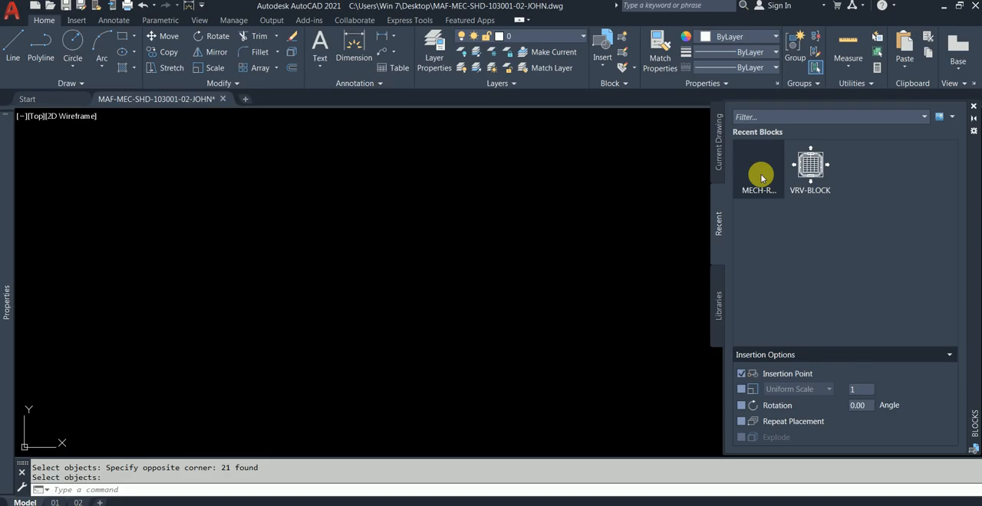
{"action": "left_click", "coordinate": [760, 178]}
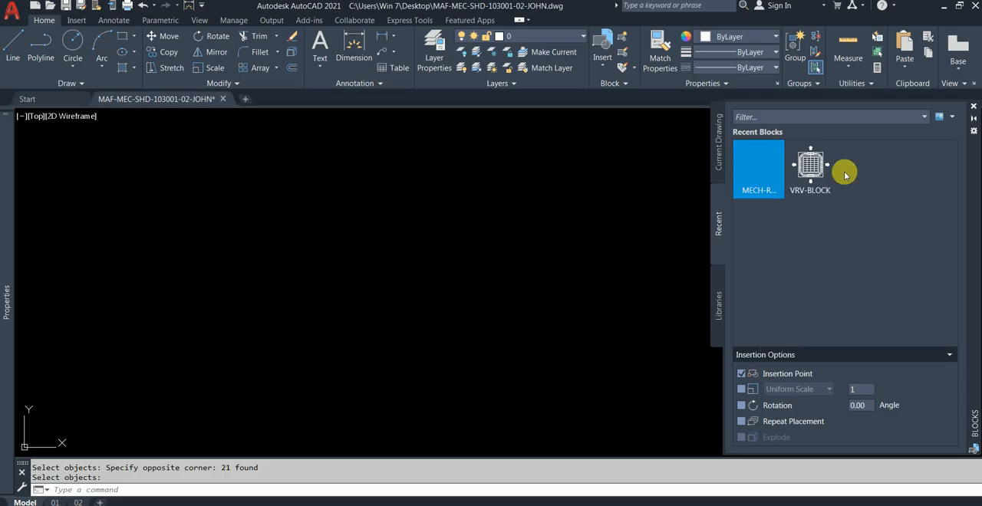
{"action": "left_click", "coordinate": [761, 175]}
{"action": "mouse_move", "coordinate": [761, 175]}
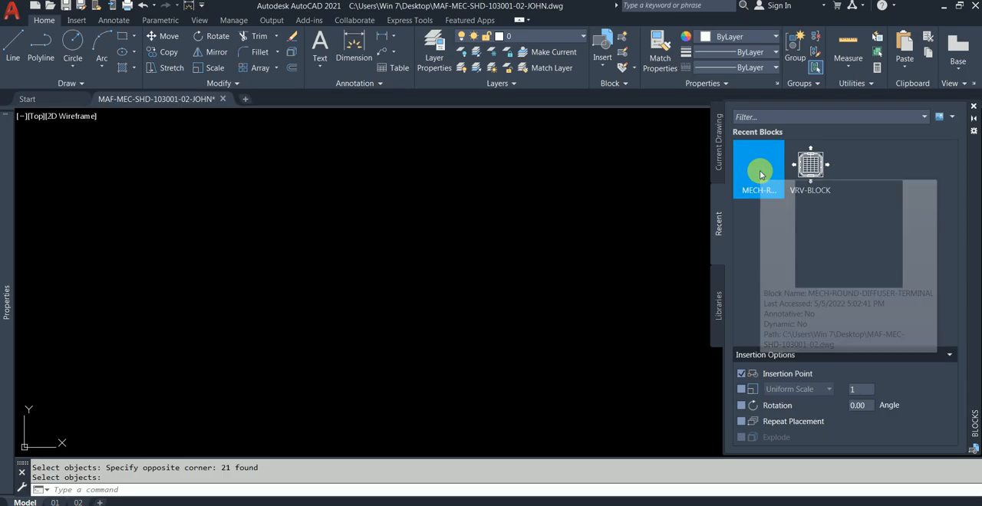
{"action": "right_click", "coordinate": [767, 188]}
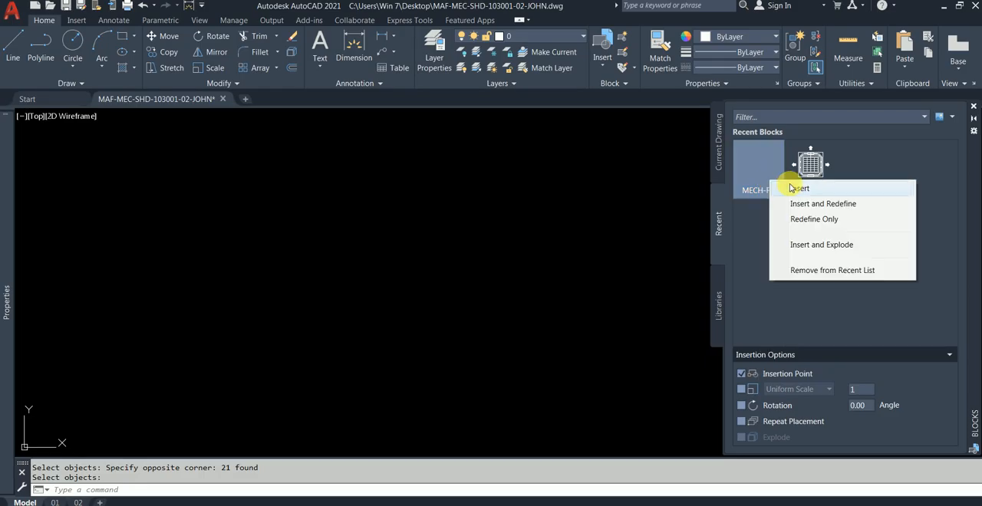
{"action": "left_click", "coordinate": [798, 187]}
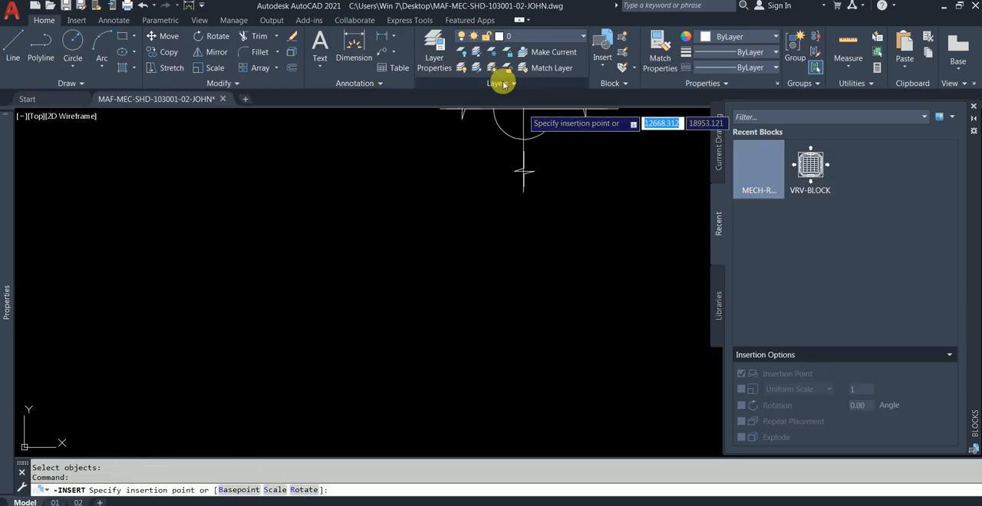
{"action": "scroll", "coordinate": [383, 222], "scroll_direction": "down", "scroll_amount": 4}
{"action": "key", "text": "Escape"}
Examine the upper exhaust diffusers and their 8No EAR Ø5" leader between WC-01 and WC-02.
{"action": "scroll", "coordinate": [383, 222], "scroll_direction": "down", "scroll_amount": 4}
{"action": "scroll", "coordinate": [400, 284], "scroll_direction": "down", "scroll_amount": 2}
{"action": "middle_click_drag", "start_coordinate": [383, 315], "coordinate": [416, 245]}
{"action": "scroll", "coordinate": [382, 291], "scroll_direction": "up", "scroll_amount": 6}
{"action": "mouse_move", "coordinate": [358, 267]}
{"action": "middle_mouse_down"}
{"action": "mouse_move", "coordinate": [329, 247]}
{"action": "mouse_move", "coordinate": [269, 245]}
{"action": "middle_mouse_up"}
{"action": "scroll", "coordinate": [347, 207], "scroll_direction": "up", "scroll_amount": 4}
{"action": "scroll", "coordinate": [370, 209], "scroll_direction": "down", "scroll_amount": 2}
{"action": "mouse_move", "coordinate": [427, 210]}
{"action": "middle_mouse_down"}
{"action": "mouse_move", "coordinate": [306, 288]}
{"action": "mouse_move", "coordinate": [301, 240]}
{"action": "mouse_move", "coordinate": [337, 279]}
{"action": "mouse_move", "coordinate": [341, 125]}
{"action": "mouse_move", "coordinate": [332, 241]}
{"action": "middle_mouse_up"}
{"action": "scroll", "coordinate": [301, 240], "scroll_direction": "up", "scroll_amount": 2}
{"action": "key", "text": "Escape"}
{"action": "middle_click_drag", "start_coordinate": [640, 194], "coordinate": [617, 342]}
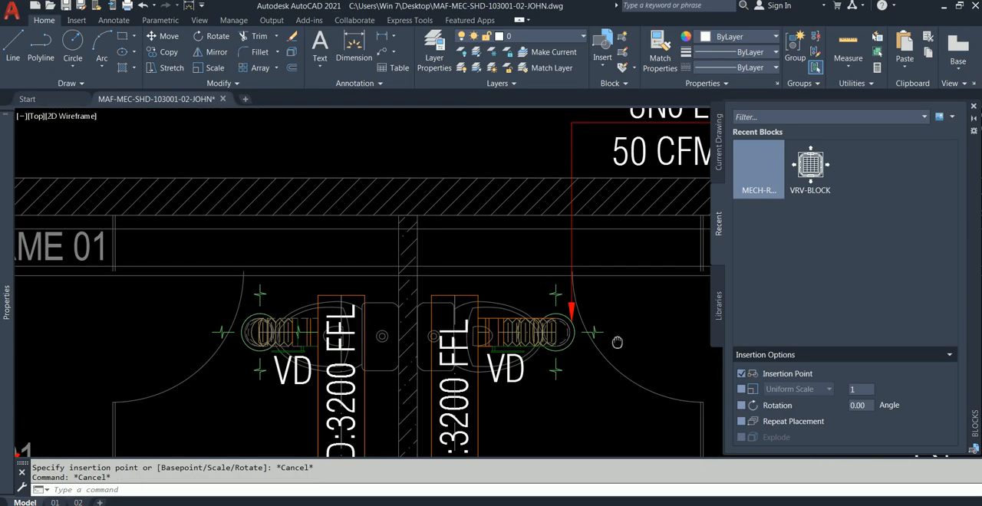
Try adding a multileader from WC-01's upper exhaust diffuser with Add Selected, based on the 8No EAR Ø5" leader, and erase it.
{"action": "left_click", "coordinate": [570, 155]}
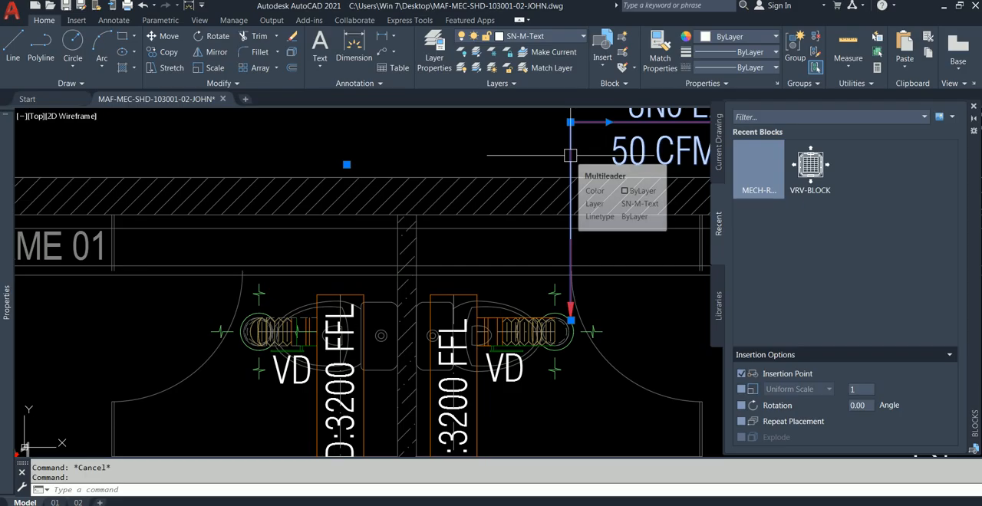
{"action": "right_click", "coordinate": [577, 164]}
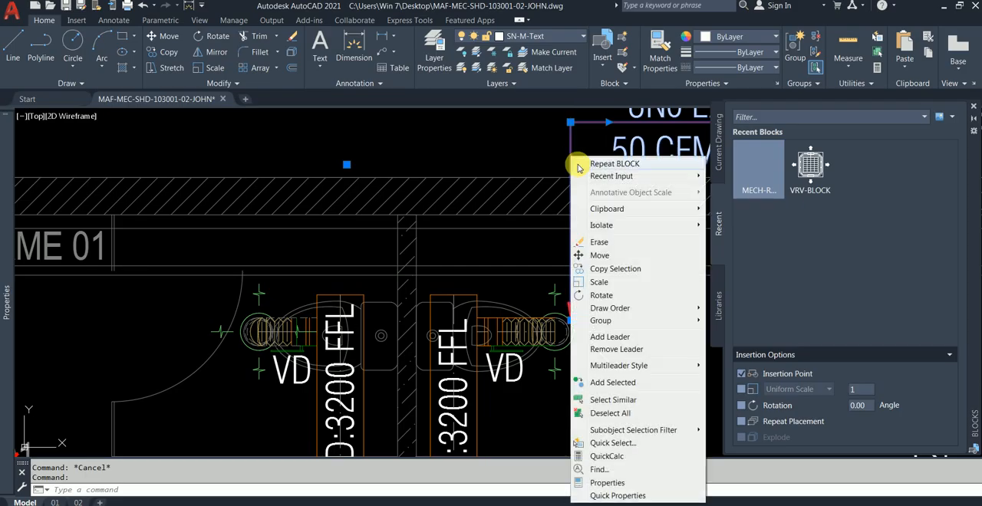
{"action": "left_click", "coordinate": [613, 382]}
{"action": "scroll", "coordinate": [230, 338], "scroll_direction": "up", "scroll_amount": 2}
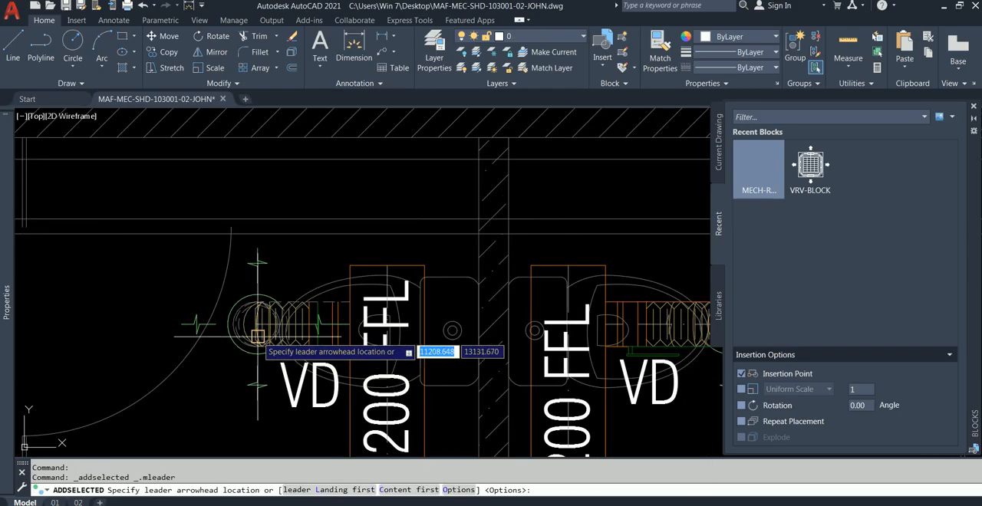
{"action": "left_click", "coordinate": [255, 324]}
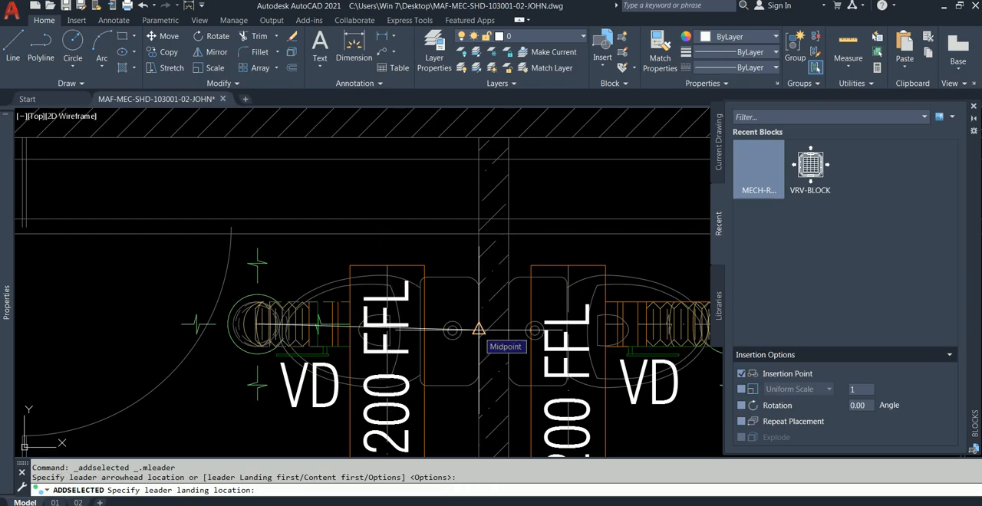
{"action": "key", "text": "F8"}
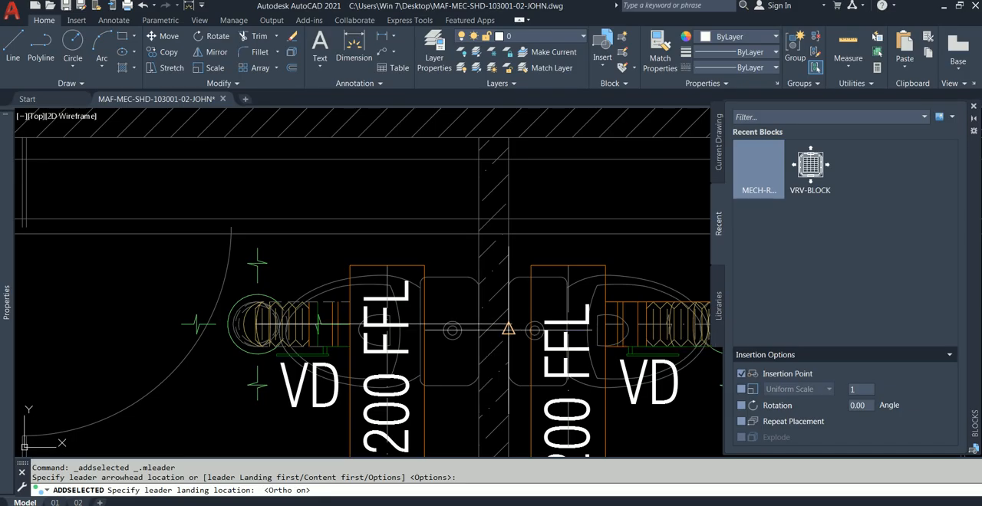
{"action": "left_click", "coordinate": [368, 239]}
{"action": "key", "text": "Escape"}
{"action": "type", "text": "e"}
{"action": "key", "text": "Return"}
Start a linear dimension matching WC-02's vertical 2250 dimension, with its first origin at the endpoint in the centre of WC-01's upper exhaust diffuser.
{"action": "scroll", "coordinate": [435, 328], "scroll_direction": "down", "scroll_amount": 3}
{"action": "middle_click_drag", "start_coordinate": [534, 282], "coordinate": [407, 263]}
{"action": "left_click", "coordinate": [527, 280]}
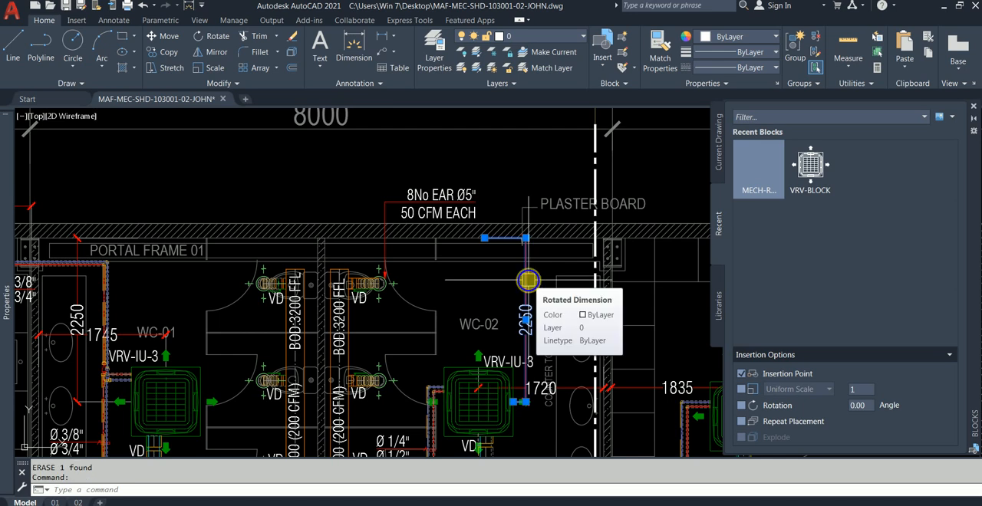
{"action": "right_click", "coordinate": [528, 280]}
{"action": "left_click", "coordinate": [571, 407]}
{"action": "scroll", "coordinate": [254, 268], "scroll_direction": "up", "scroll_amount": 5}
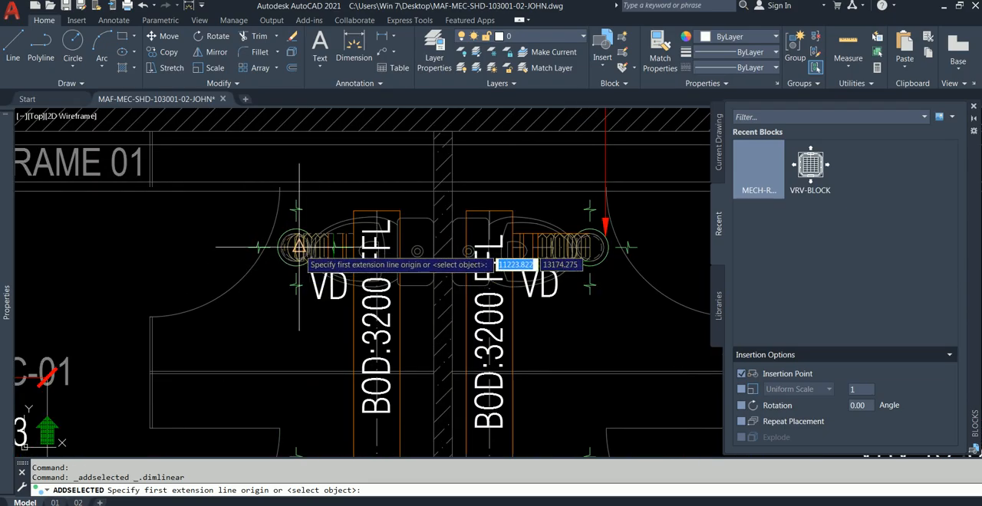
{"action": "scroll", "coordinate": [299, 246], "scroll_direction": "up", "scroll_amount": 3}
{"action": "right_click", "coordinate": [329, 213], "text": "shift"}
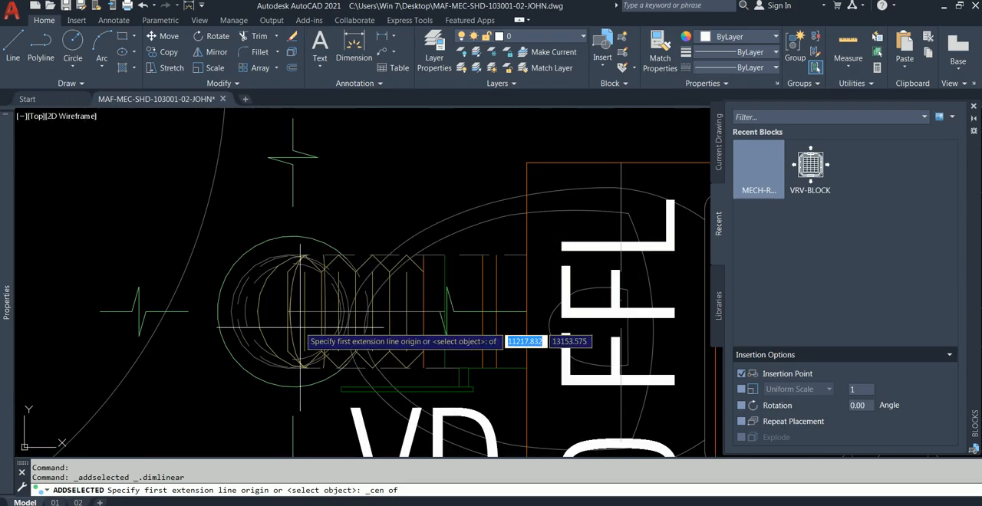
{"action": "right_click", "coordinate": [280, 313], "text": "shift"}
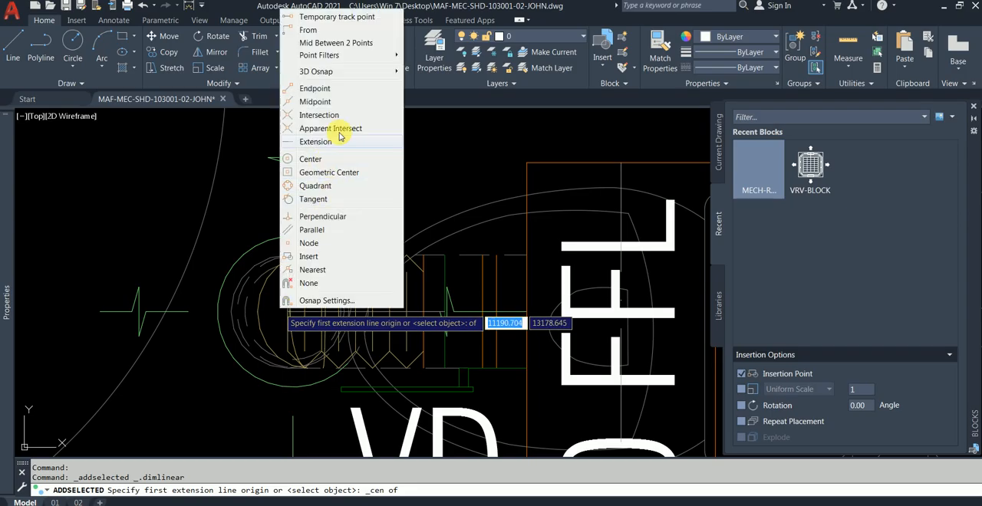
{"action": "left_click", "coordinate": [333, 89]}
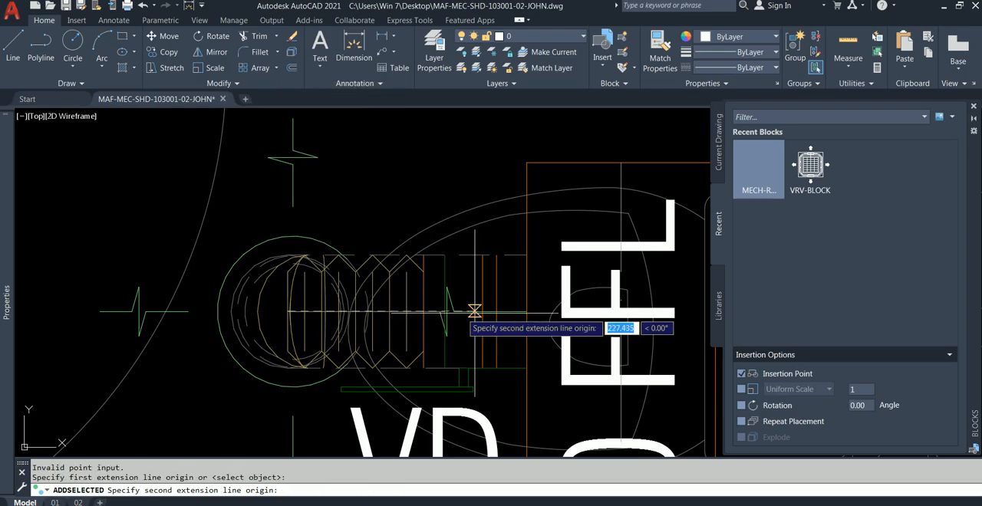
Finish the horizontal dimension perpendicular to the near face of the partition between WC-01 and WC-02, placing its line above the diffuser.
{"action": "scroll", "coordinate": [529, 307], "scroll_direction": "down", "scroll_amount": 2}
{"action": "mouse_move", "coordinate": [521, 304]}
{"action": "middle_mouse_down"}
{"action": "mouse_move", "coordinate": [407, 281]}
{"action": "mouse_move", "coordinate": [239, 271]}
{"action": "middle_mouse_up"}
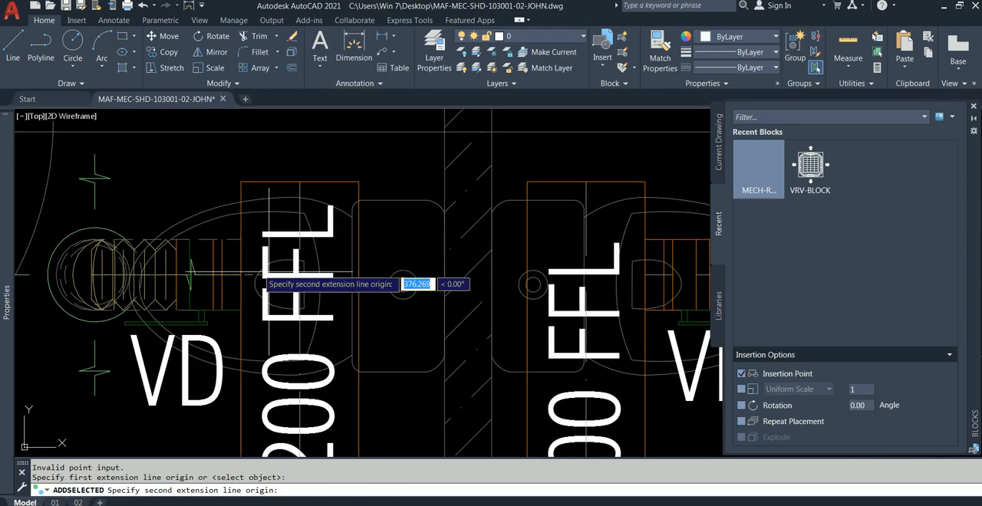
{"action": "right_click", "coordinate": [444, 275], "text": "shift"}
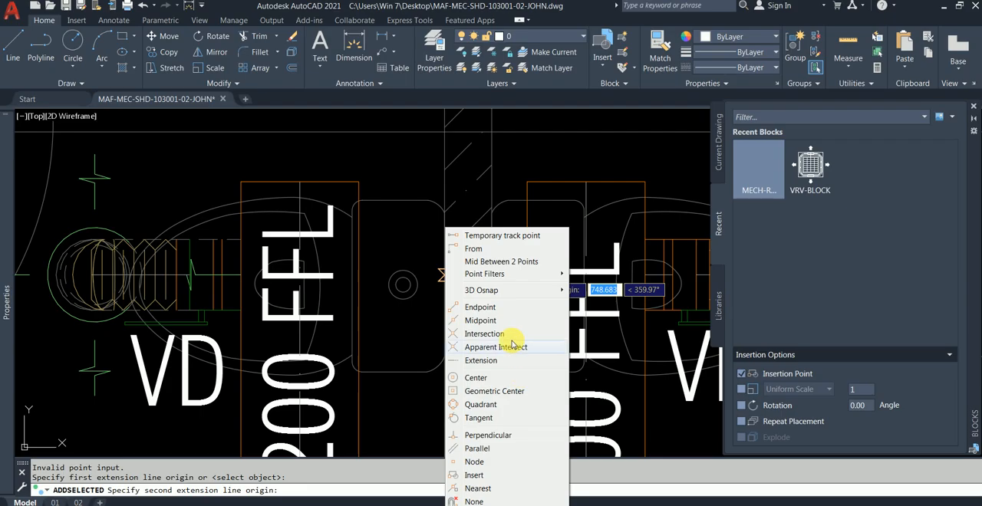
{"action": "left_click", "coordinate": [506, 436]}
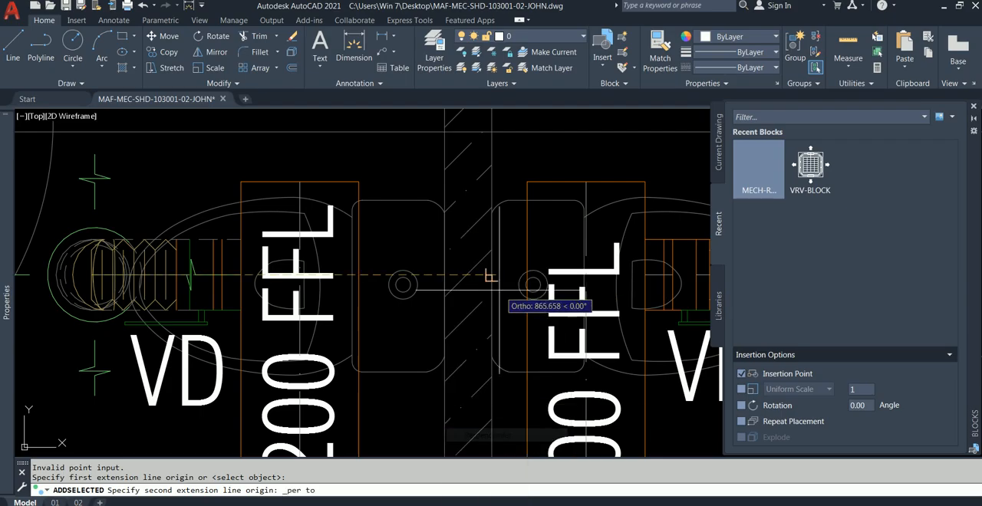
{"action": "left_click", "coordinate": [442, 280]}
{"action": "scroll", "coordinate": [426, 249], "scroll_direction": "down", "scroll_amount": 5}
{"action": "scroll", "coordinate": [360, 226], "scroll_direction": "up", "scroll_amount": 3}
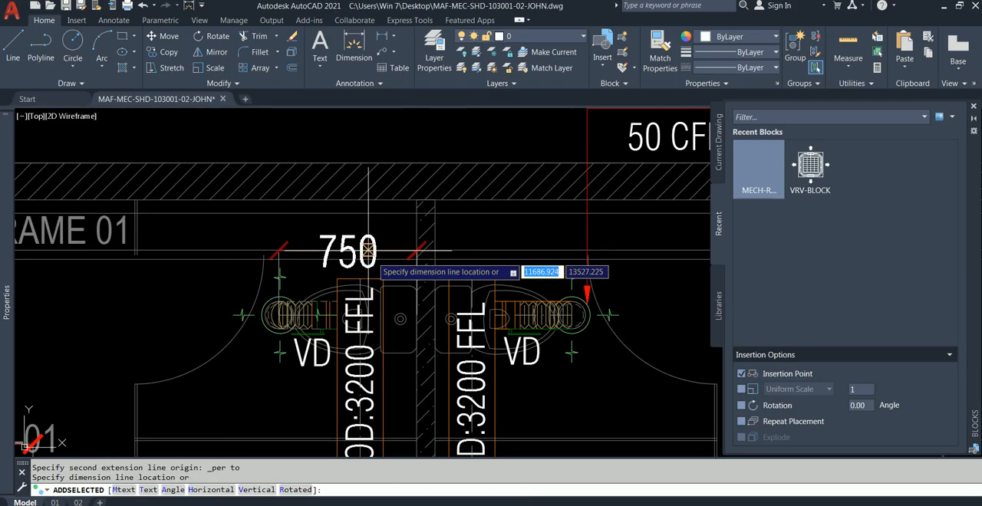
{"action": "left_click", "coordinate": [359, 220]}
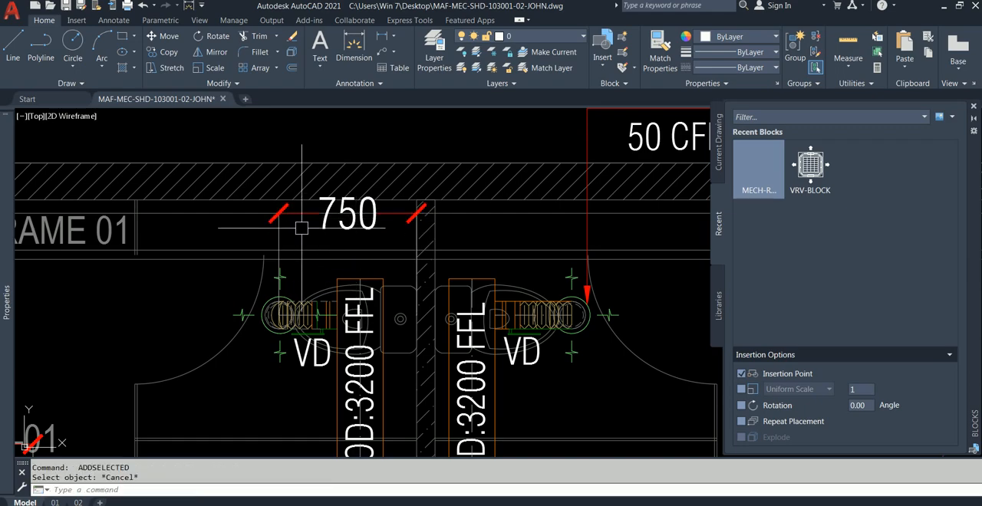
Start a linear dimension matching the horizontal 750 dimension, with its first origin at the centre of WC-01's upper exhaust diffuser.
{"action": "left_click", "coordinate": [300, 212]}
{"action": "scroll", "coordinate": [307, 291], "scroll_direction": "up", "scroll_amount": 2}
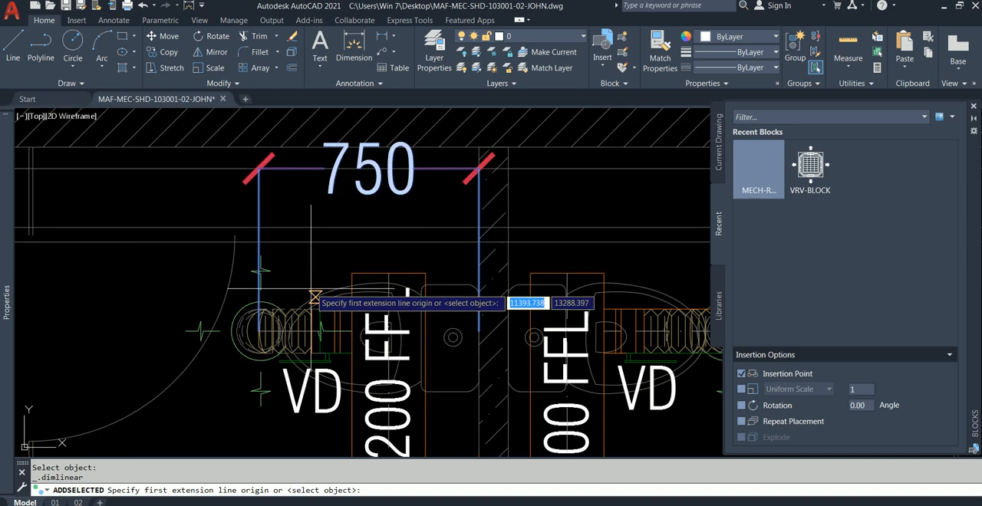
{"action": "left_click", "coordinate": [258, 330]}
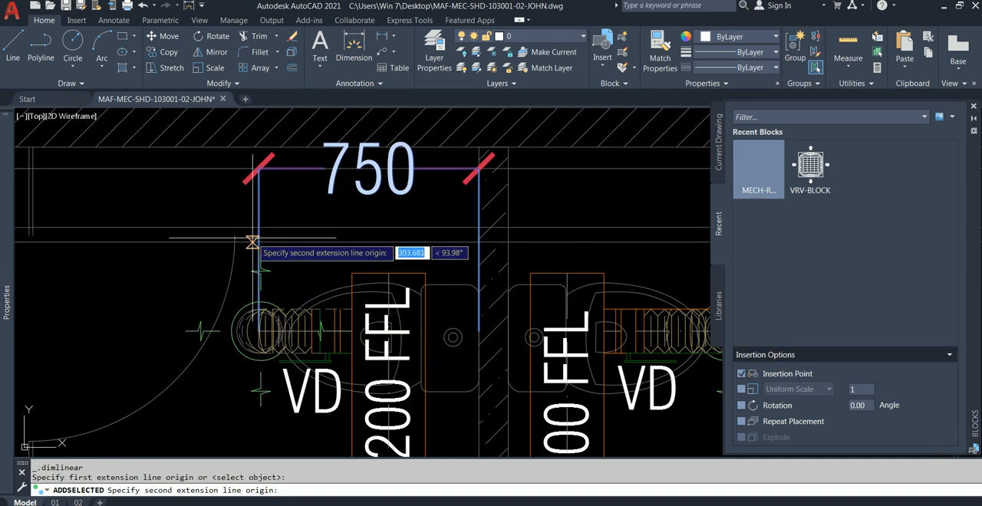
Finish the vertical dimension perpendicular to the inner face of the hatched wall above WC-01, placing its line on the diffuser's door-swing side.
{"action": "scroll", "coordinate": [300, 266], "scroll_direction": "down", "scroll_amount": 5}
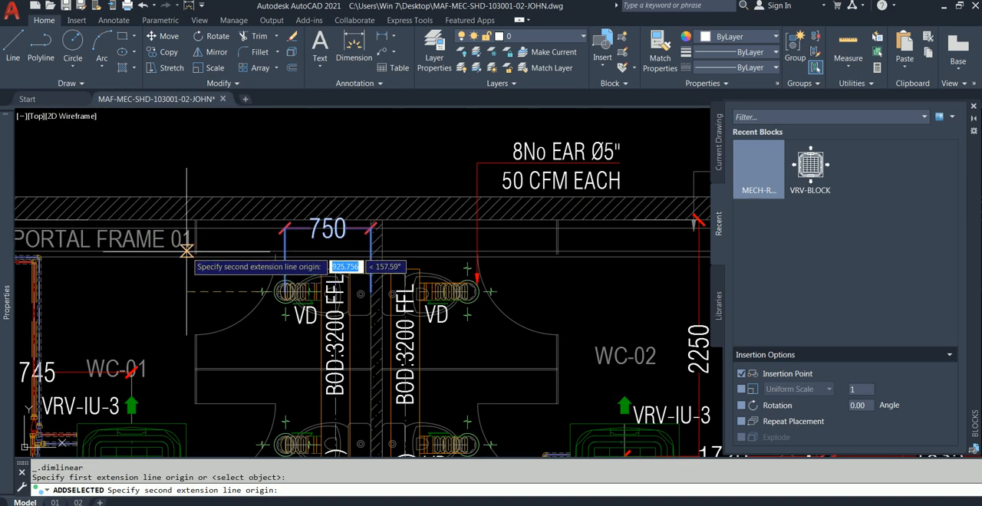
{"action": "scroll", "coordinate": [368, 272], "scroll_direction": "down", "scroll_amount": 2}
{"action": "scroll", "coordinate": [368, 253], "scroll_direction": "up", "scroll_amount": 2}
{"action": "scroll", "coordinate": [322, 247], "scroll_direction": "up", "scroll_amount": 6}
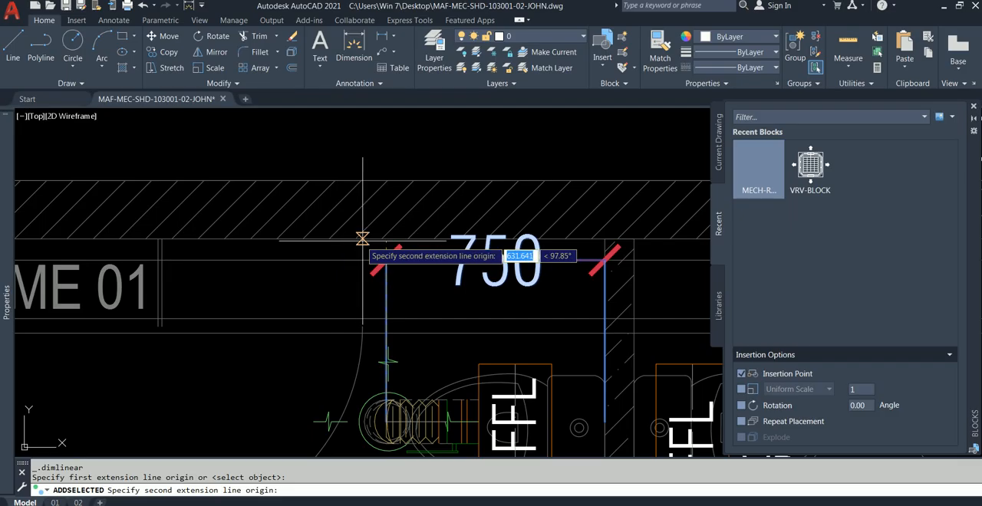
{"action": "scroll", "coordinate": [386, 239], "scroll_direction": "up", "scroll_amount": 5}
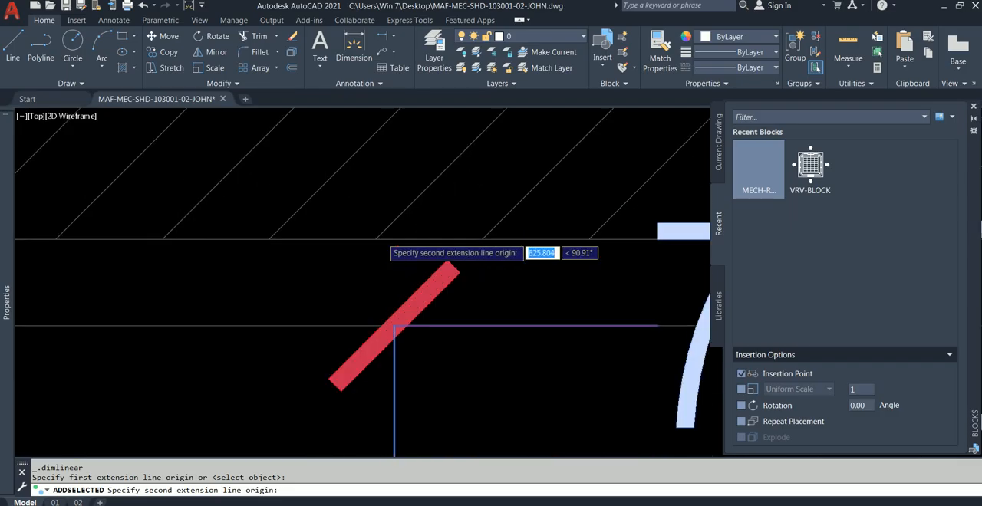
{"action": "right_click", "coordinate": [404, 219], "text": "shift"}
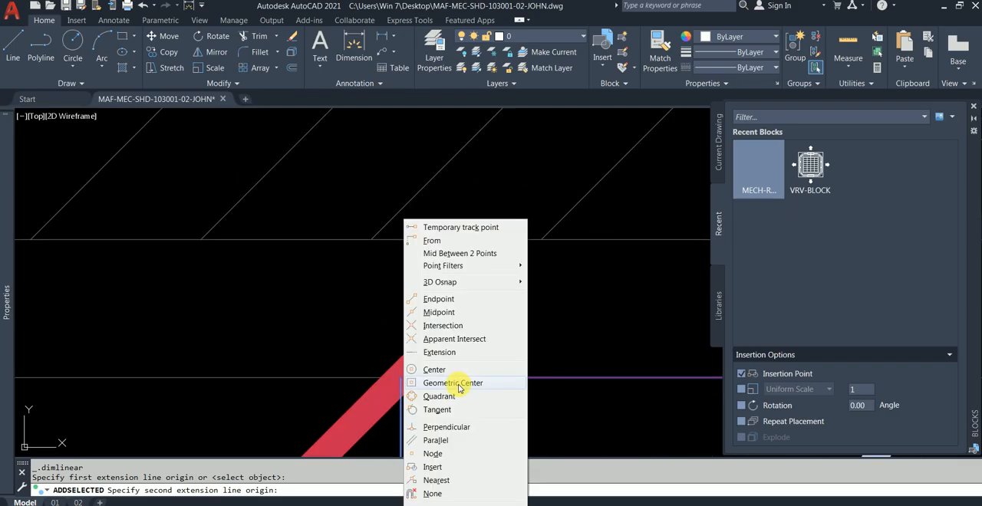
{"action": "left_click", "coordinate": [452, 426]}
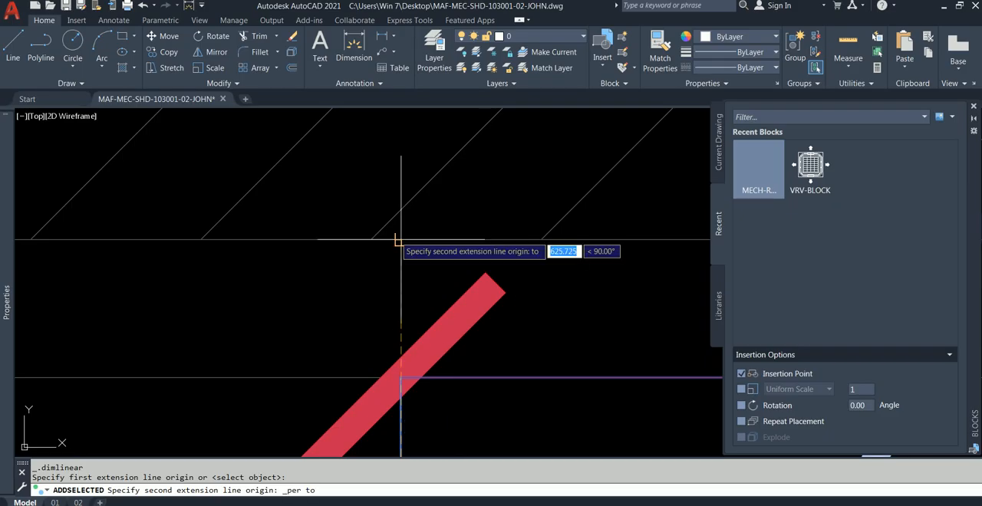
{"action": "left_click", "coordinate": [395, 237]}
{"action": "scroll", "coordinate": [386, 241], "scroll_direction": "down", "scroll_amount": 4}
{"action": "scroll", "coordinate": [276, 281], "scroll_direction": "down", "scroll_amount": 4}
{"action": "middle_click_drag", "start_coordinate": [273, 279], "coordinate": [283, 216]}
{"action": "left_click", "coordinate": [237, 237]}
Add a matching vertical dimension between the centres of WC-01's upper and middle exhaust diffusers, in line with the wall-to-diffuser dimension.
{"action": "middle_click_drag", "start_coordinate": [237, 237], "coordinate": [230, 175]}
{"action": "key", "text": "space"}
{"action": "left_click", "coordinate": [253, 321]}
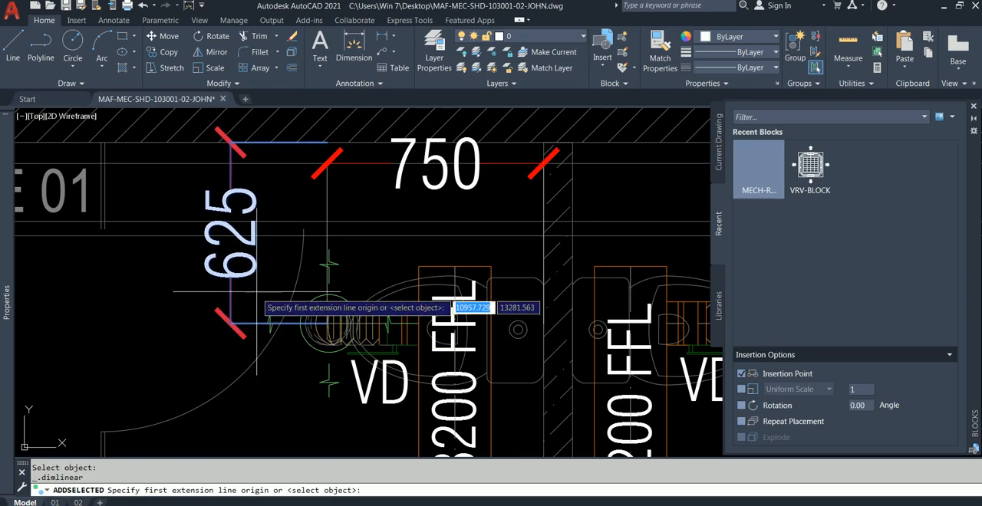
{"action": "scroll", "coordinate": [328, 318], "scroll_direction": "up", "scroll_amount": 4}
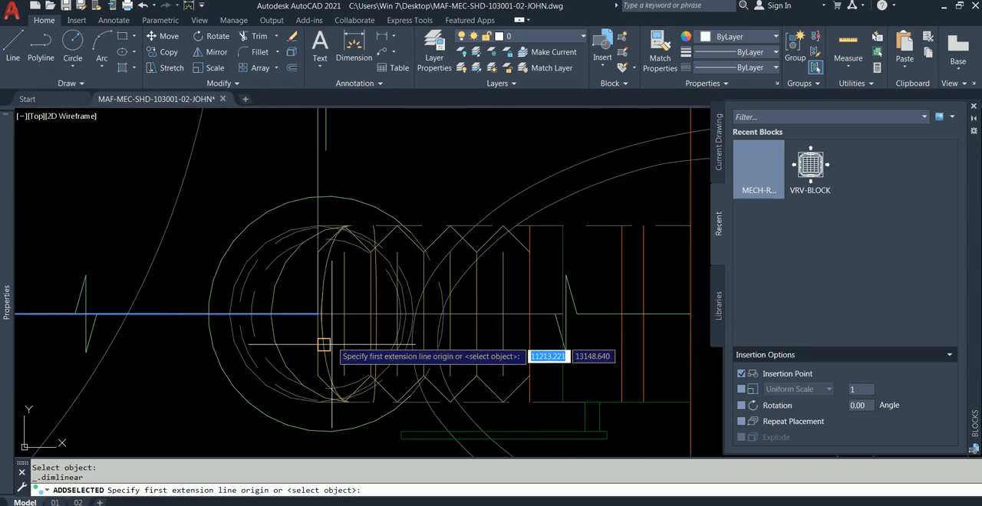
{"action": "left_click", "coordinate": [329, 317]}
{"action": "scroll", "coordinate": [329, 318], "scroll_direction": "down", "scroll_amount": 8}
{"action": "middle_click_drag", "start_coordinate": [368, 331], "coordinate": [353, 193]}
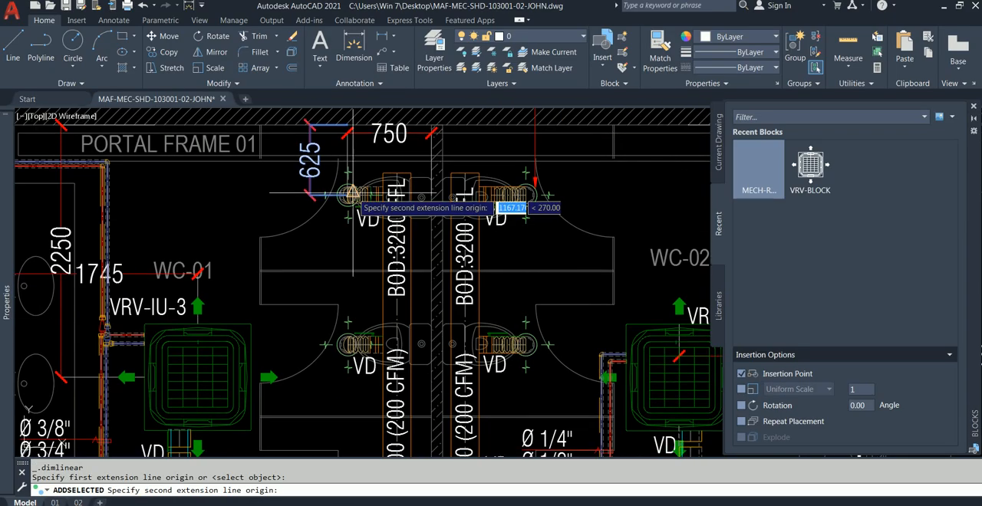
{"action": "scroll", "coordinate": [345, 349], "scroll_direction": "up", "scroll_amount": 8}
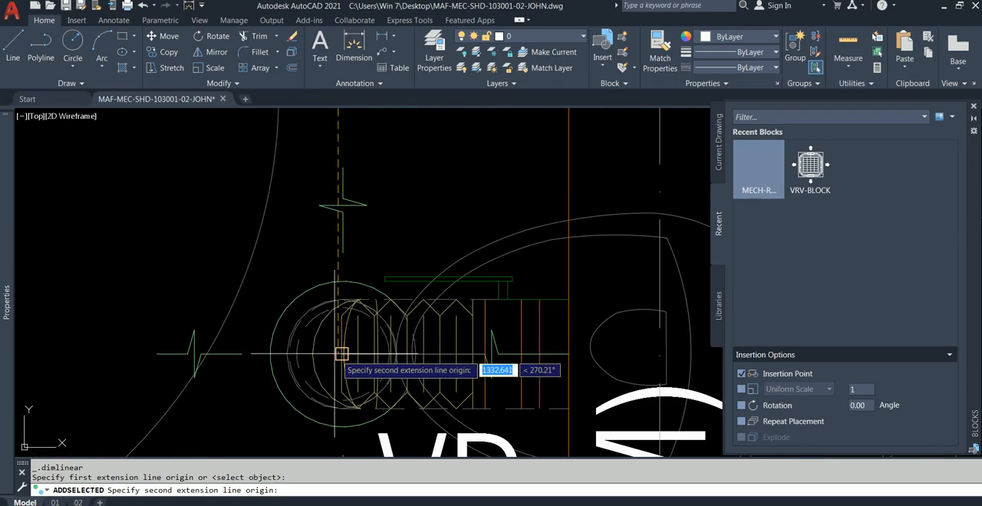
{"action": "left_click", "coordinate": [341, 354]}
{"action": "scroll", "coordinate": [263, 345], "scroll_direction": "down", "scroll_amount": 5}
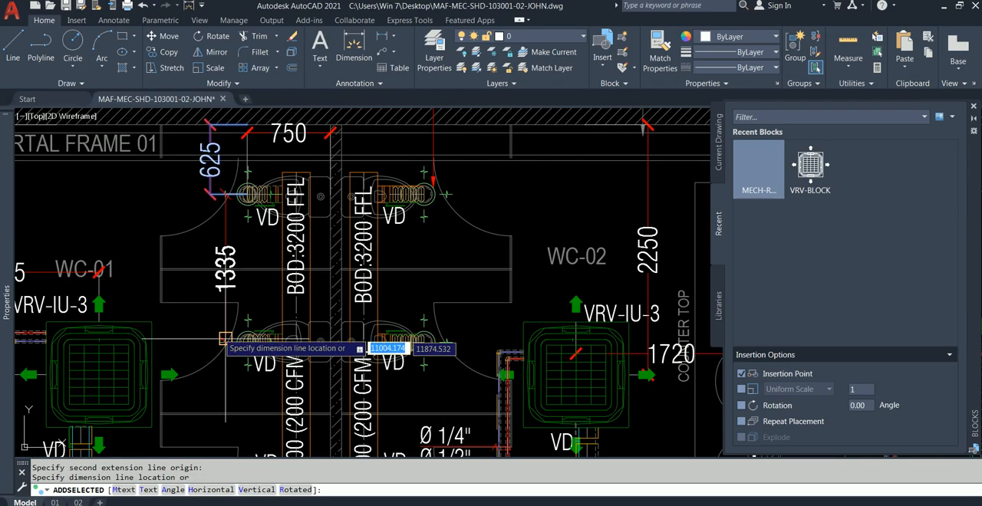
{"action": "left_click", "coordinate": [211, 303]}
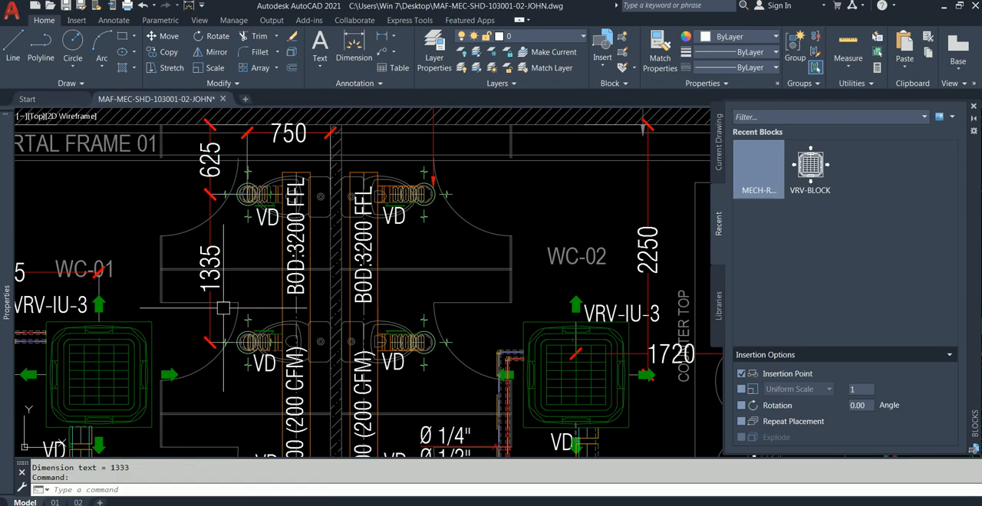
Start another linear dimension matching the vertical 1335 dimension, with its first origin at the centre of WC-01's middle exhaust diffuser.
{"action": "left_click", "coordinate": [212, 318]}
{"action": "scroll", "coordinate": [212, 318], "scroll_direction": "down", "scroll_amount": 5}
{"action": "scroll", "coordinate": [258, 323], "scroll_direction": "up", "scroll_amount": 6}
{"action": "scroll", "coordinate": [201, 176], "scroll_direction": "up", "scroll_amount": 2}
{"action": "left_click", "coordinate": [182, 132]}
{"action": "key", "text": "space"}
{"action": "key", "text": "space"}
{"action": "left_click", "coordinate": [182, 142]}
{"action": "scroll", "coordinate": [239, 161], "scroll_direction": "up", "scroll_amount": 2}
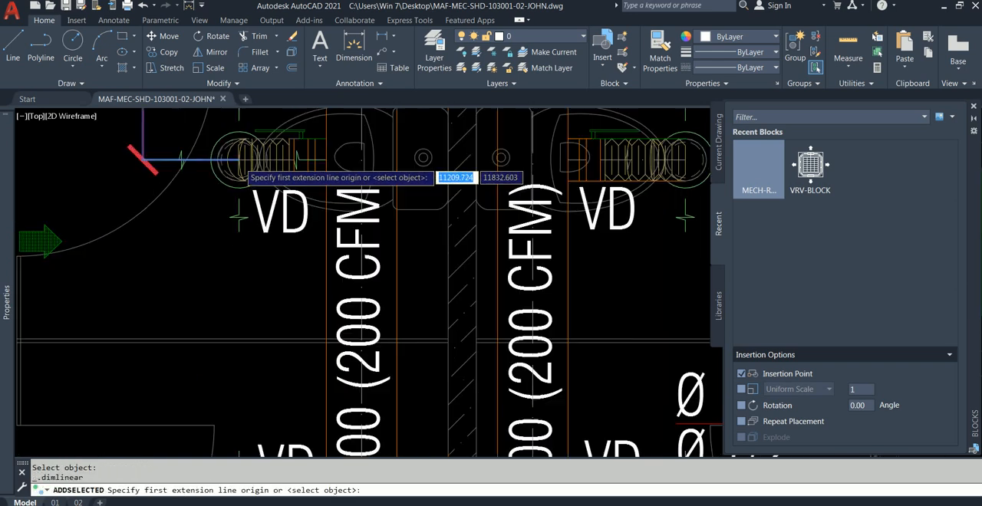
{"action": "scroll", "coordinate": [239, 160], "scroll_direction": "up", "scroll_amount": 6}
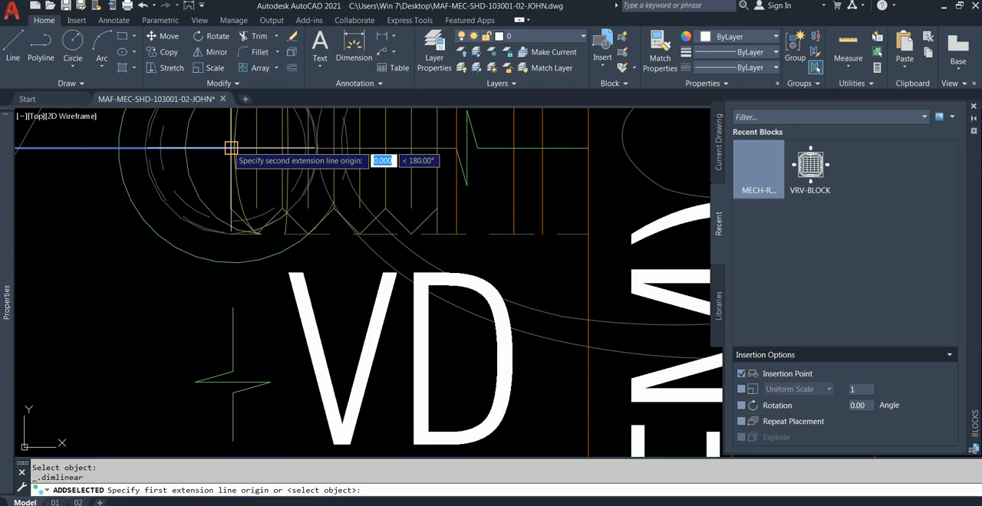
{"action": "left_click", "coordinate": [231, 148]}
Finish the vertical dimension at the centre of WC-01's lower exhaust diffuser, aligning its line with the dimensions above.
{"action": "scroll", "coordinate": [253, 281], "scroll_direction": "down", "scroll_amount": 6}
{"action": "middle_click_drag", "start_coordinate": [253, 293], "coordinate": [240, 220]}
{"action": "scroll", "coordinate": [250, 282], "scroll_direction": "down", "scroll_amount": 4}
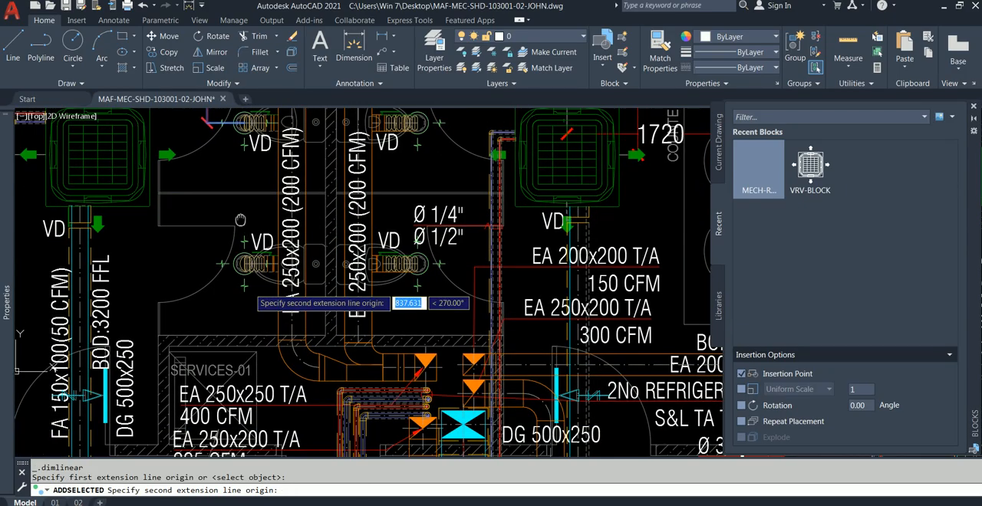
{"action": "scroll", "coordinate": [240, 220], "scroll_direction": "up", "scroll_amount": 2}
{"action": "left_click", "coordinate": [246, 275]}
{"action": "scroll", "coordinate": [178, 278], "scroll_direction": "down", "scroll_amount": 4}
{"action": "middle_click_drag", "start_coordinate": [182, 274], "coordinate": [190, 304]}
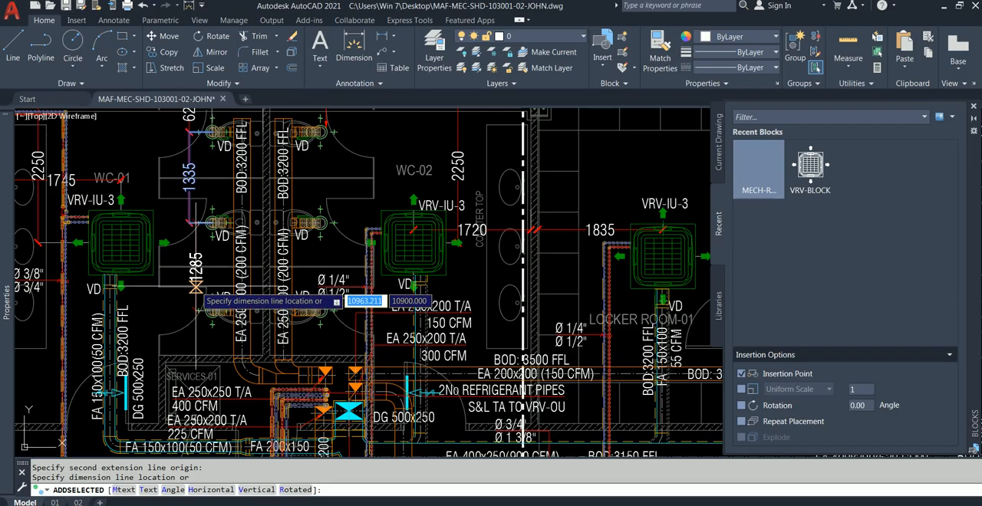
{"action": "left_click", "coordinate": [189, 277]}
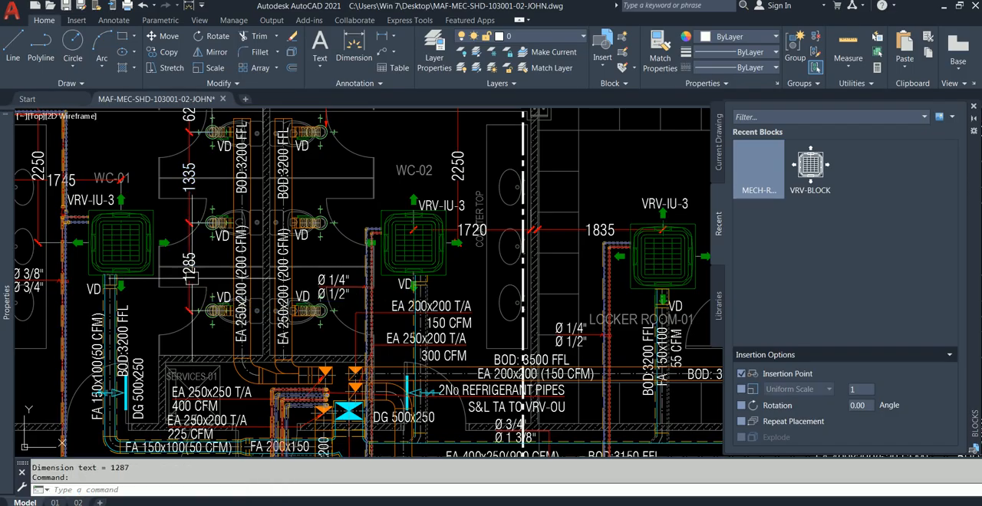
{"action": "scroll", "coordinate": [207, 311], "scroll_direction": "up", "scroll_amount": 10}
{"action": "scroll", "coordinate": [269, 347], "scroll_direction": "down", "scroll_amount": 10}
{"action": "mouse_move", "coordinate": [231, 257]}
{"action": "middle_mouse_down"}
{"action": "mouse_move", "coordinate": [239, 271]}
{"action": "mouse_move", "coordinate": [232, 310]}
{"action": "mouse_move", "coordinate": [215, 278]}
{"action": "mouse_move", "coordinate": [219, 231]}
{"action": "mouse_move", "coordinate": [250, 264]}
{"action": "middle_mouse_up"}
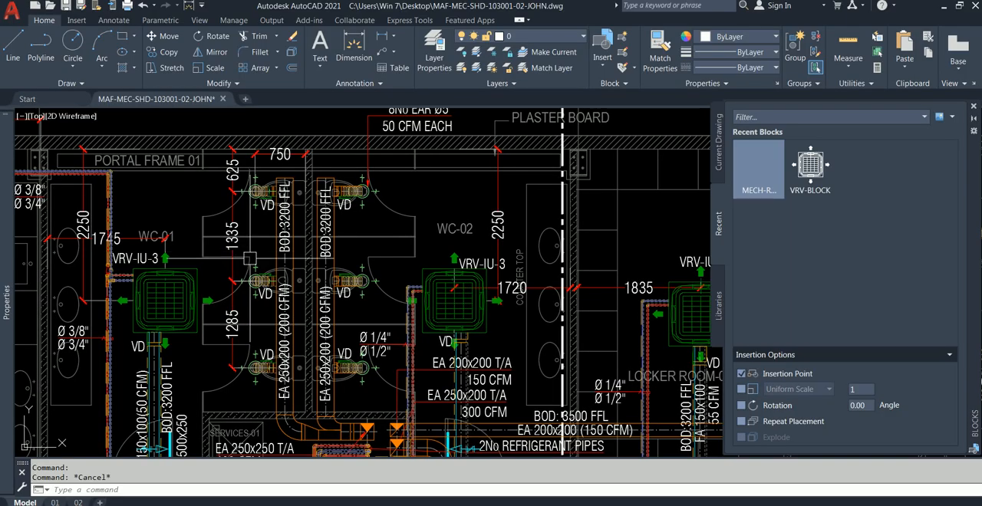